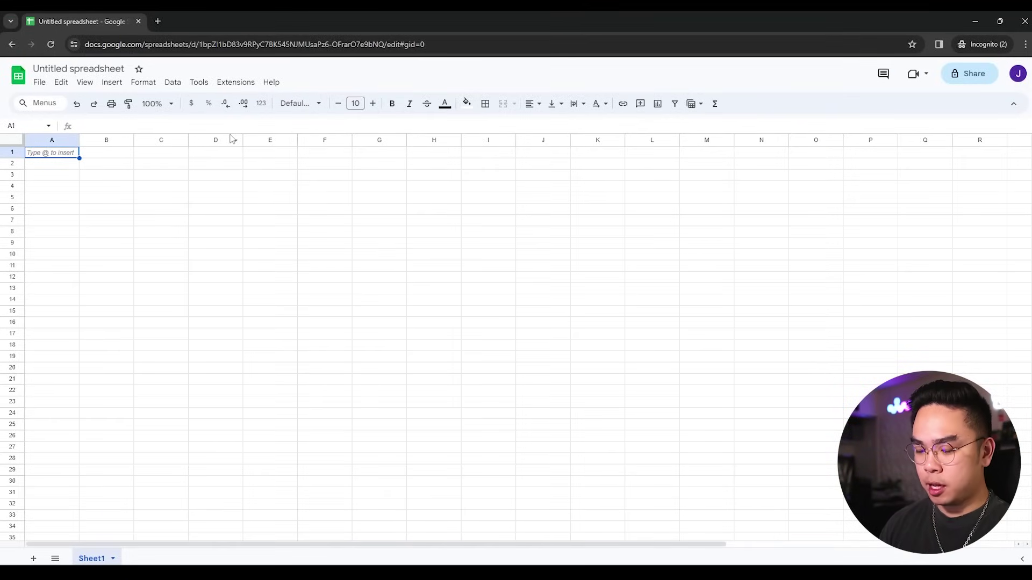
- Enter the title '2024 Budget Tracker' in A1 and set it to 18-point
type("2024 Budget Tracker")
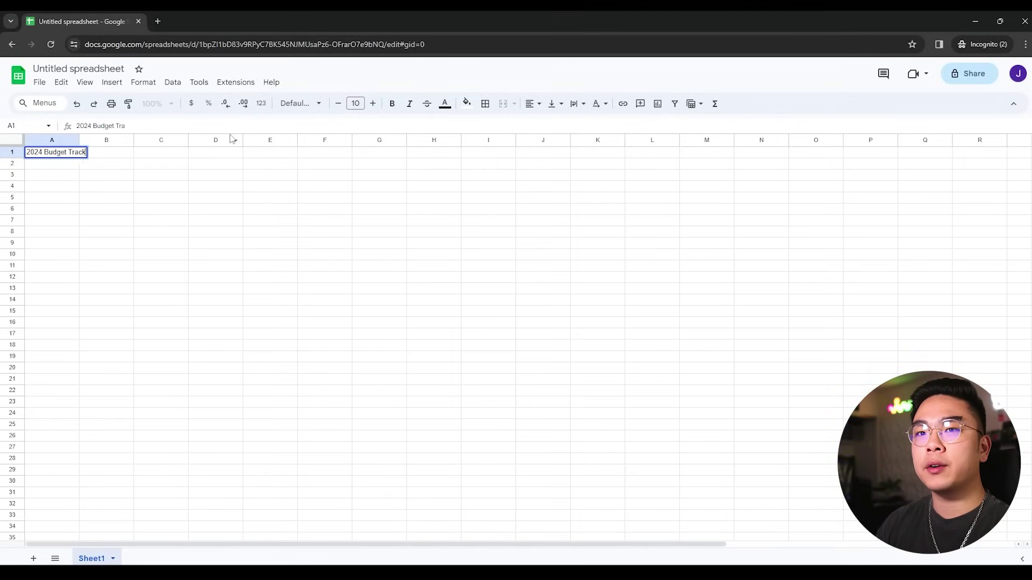
key("ctrl+Return")
left_click(372, 103)
left_click(373, 104)
left_click(373, 104)
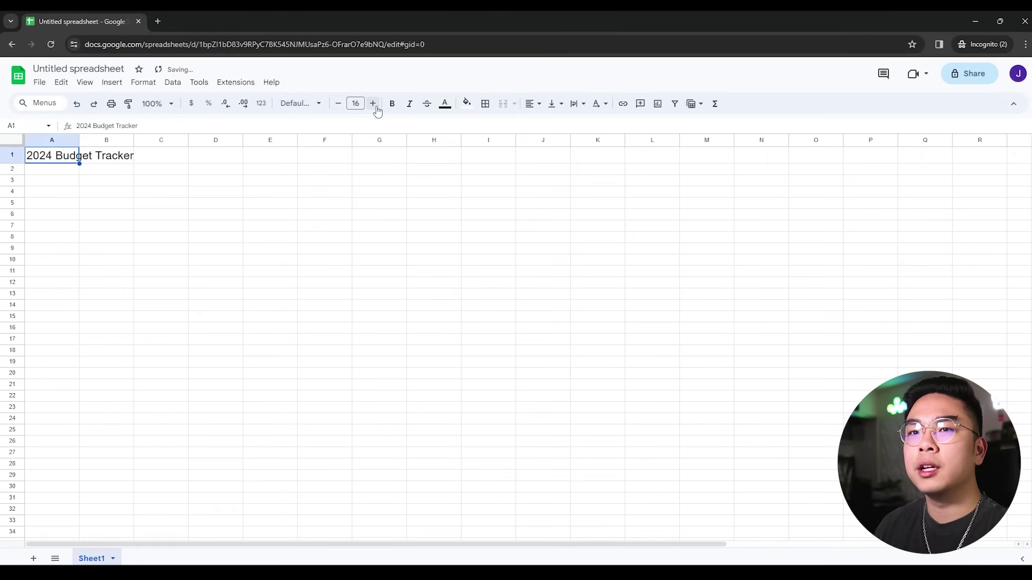
left_click(372, 104)
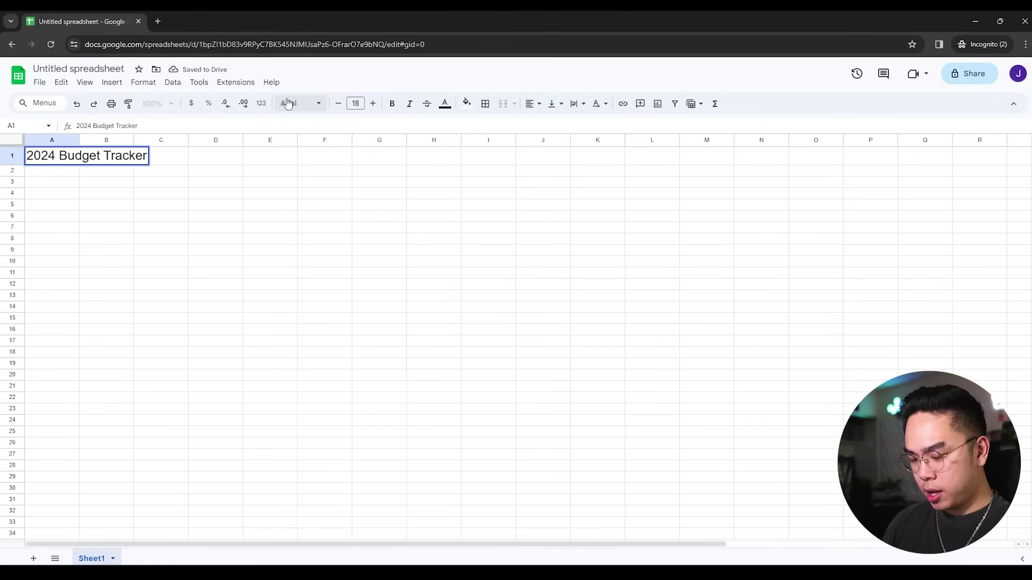
- Insert the green banknote money emoji before the title
key("super+period")
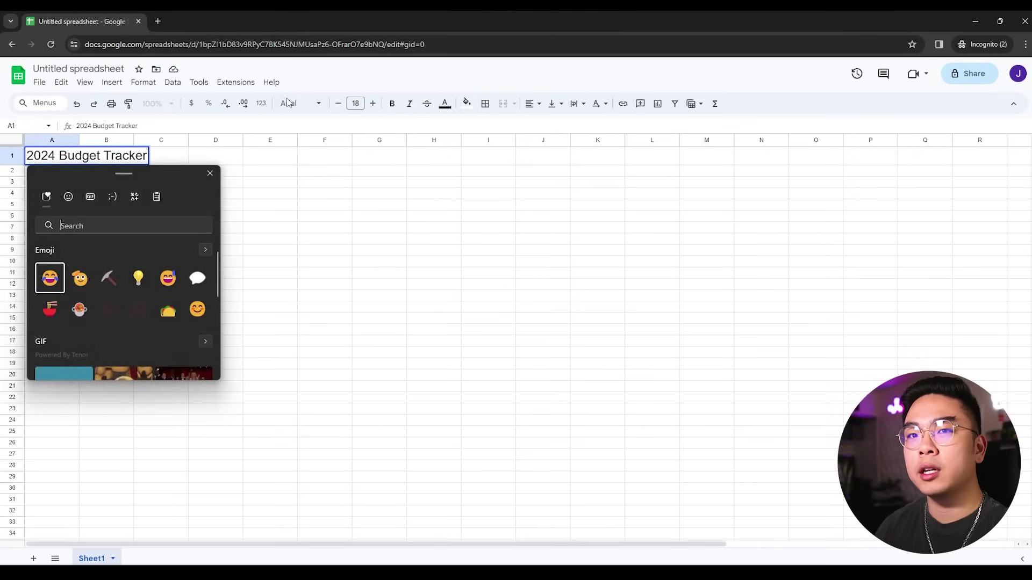
type("money")
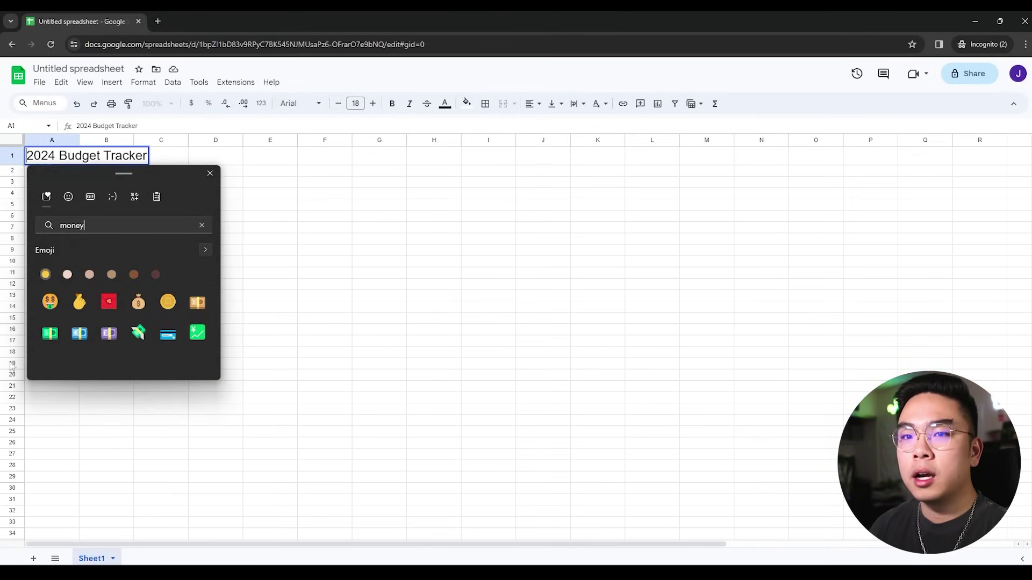
left_click(51, 333)
key("Escape")
left_click(57, 215)
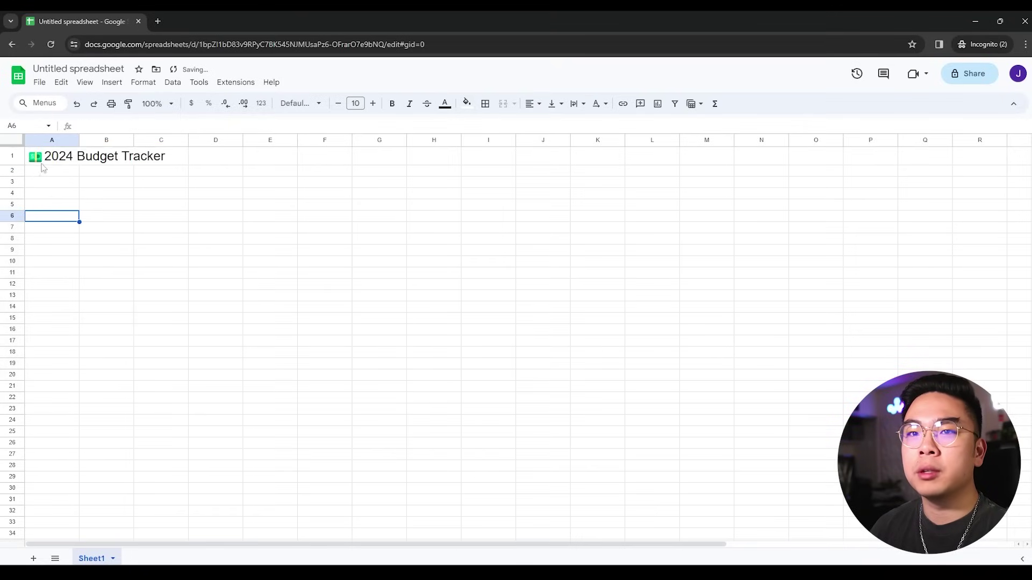
- Add a bold 15-point 'January' heading in A3
left_click(40, 162)
left_click(51, 182)
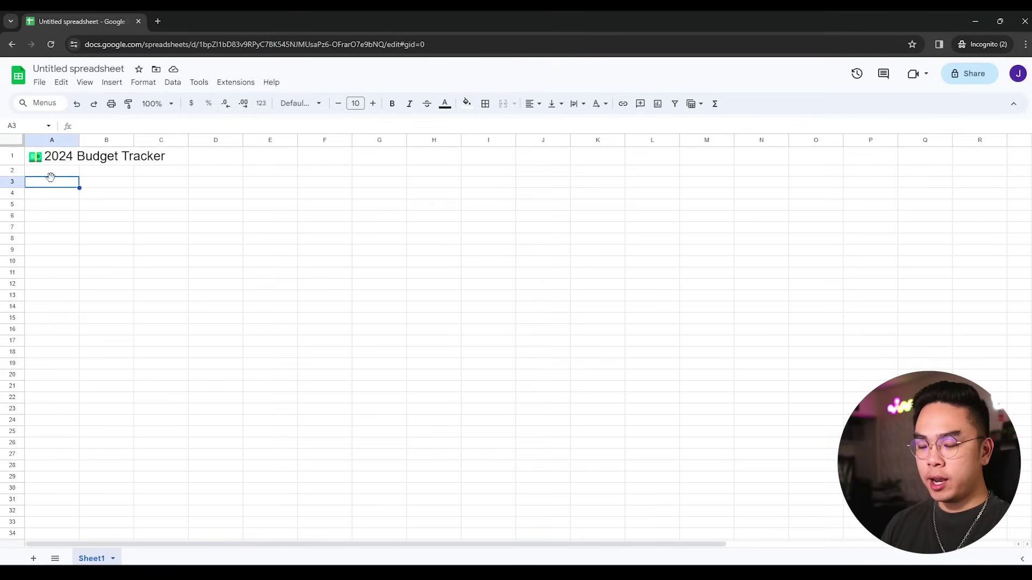
type("January")
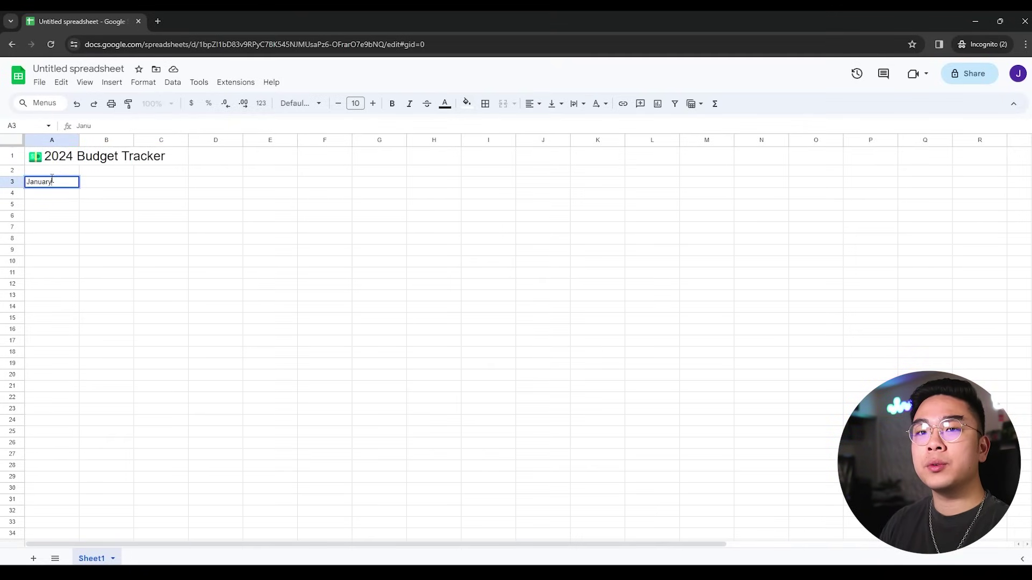
key("Return")
left_click(55, 186)
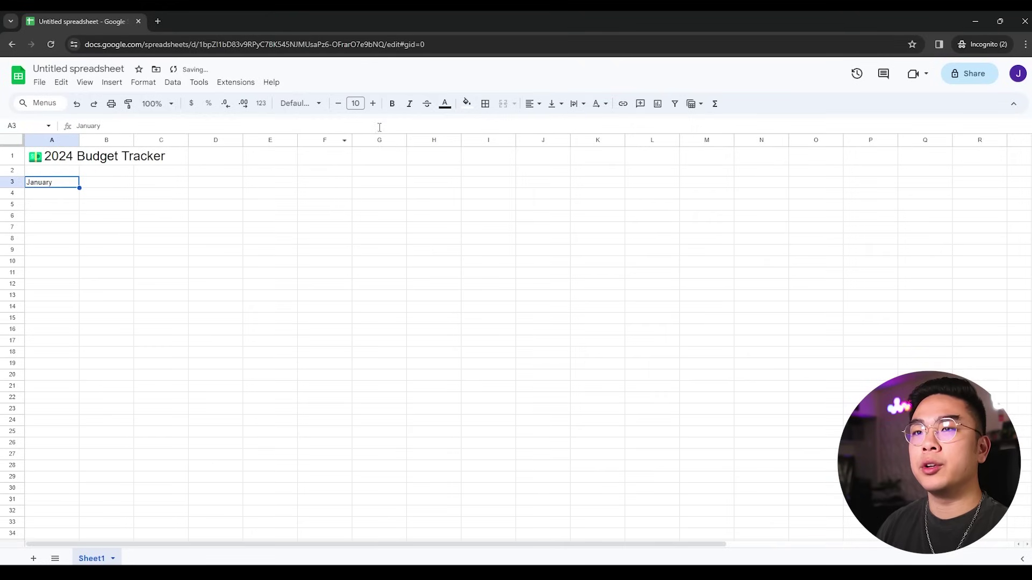
left_click(373, 103)
left_click(373, 103)
left_click(373, 103)
left_click(373, 103)
left_click(373, 103)
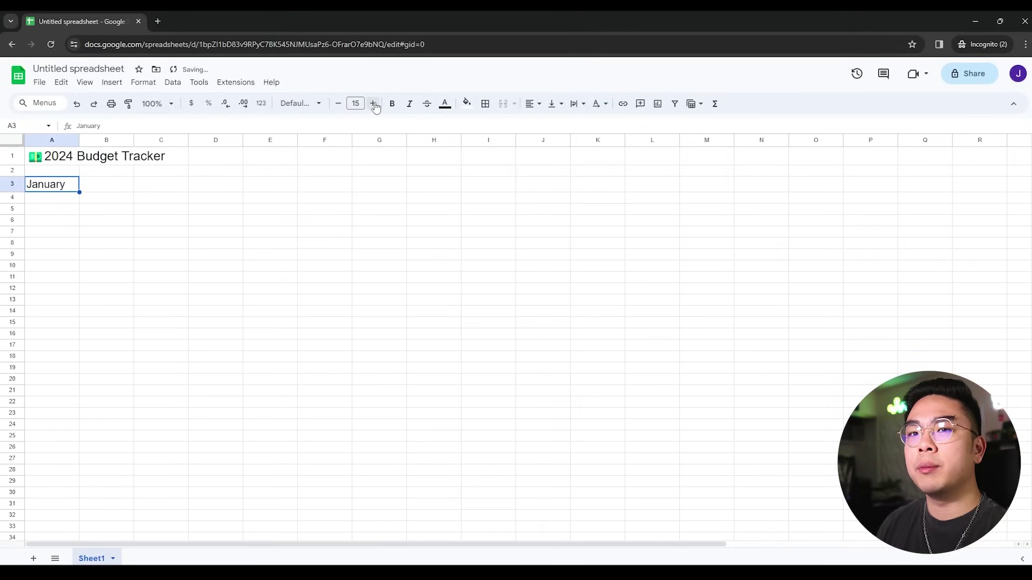
key("ctrl+b")
- Bold the '2024 Budget Tracker' title and begin renaming Sheet1
left_click(143, 161)
left_click(69, 160)
key("ctrl+b")
left_click(59, 207)
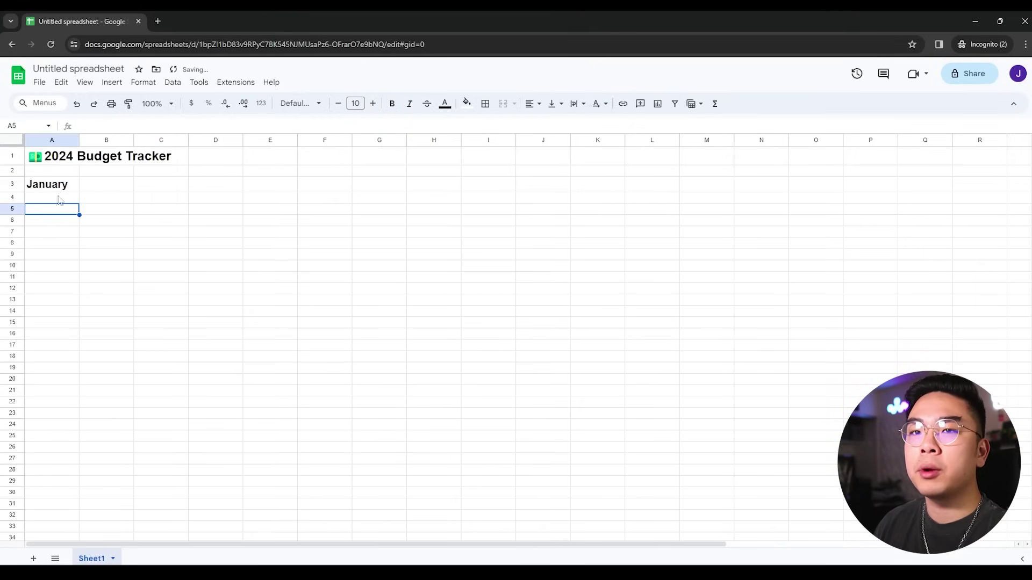
left_click(60, 188)
left_click(113, 559)
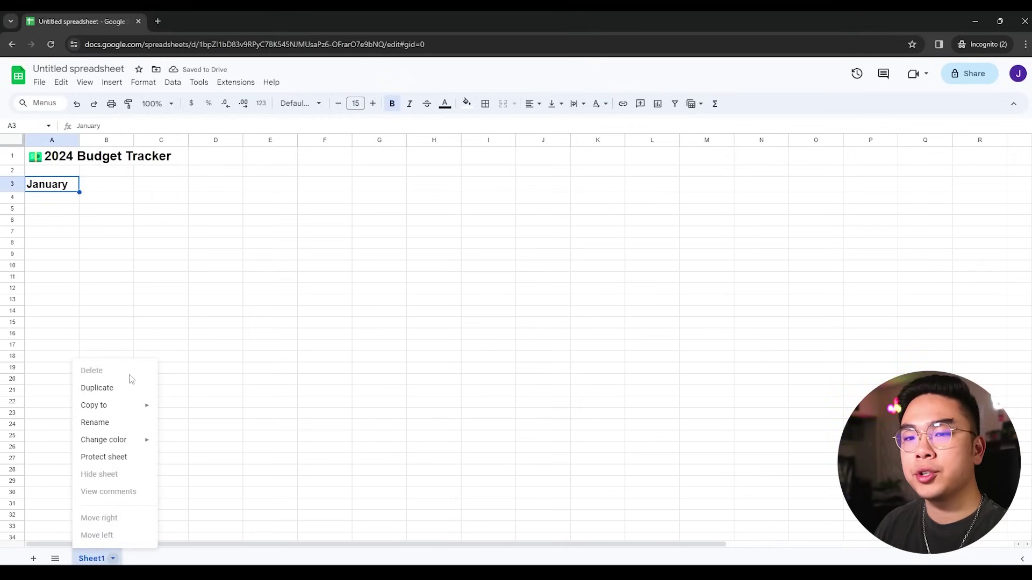
left_click(120, 424)
- Name the sheet January and enter 'Income' in A5 and 'Expenses' in C5
type("January")
left_click(52, 209)
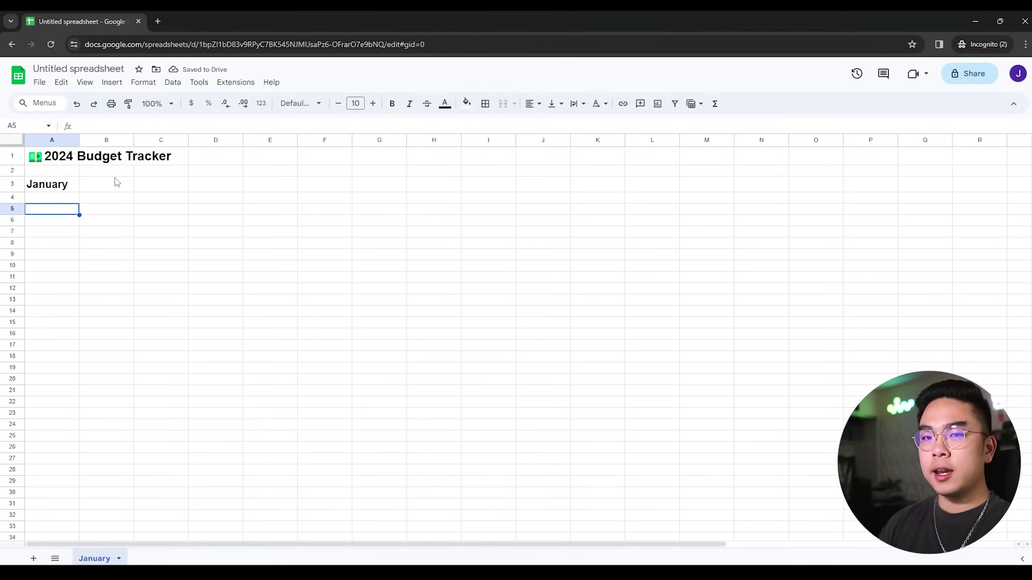
type("Income")
key("Return")
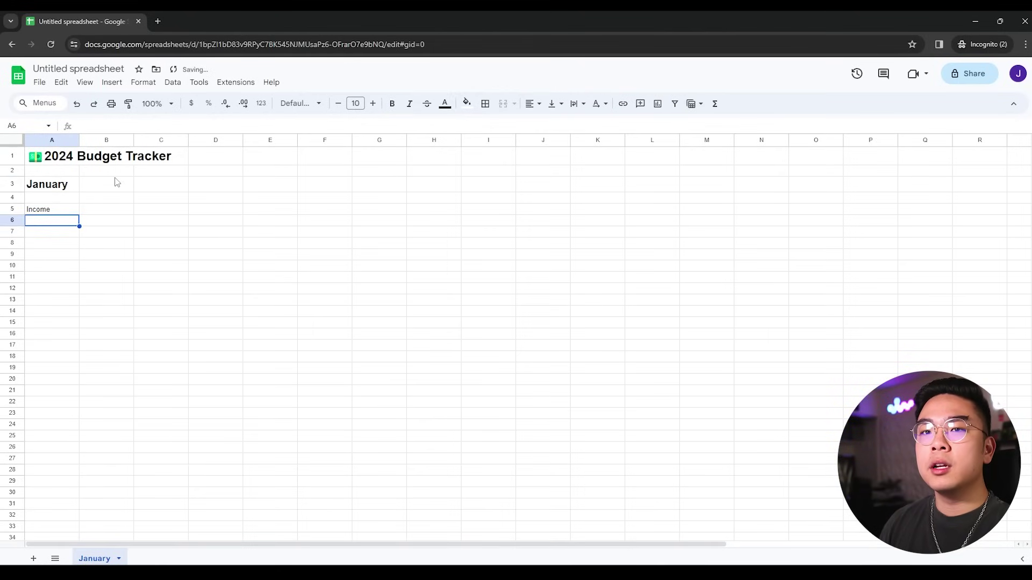
key("Up")
key("Right")
key("Right")
type("Expenses")
key("Return")
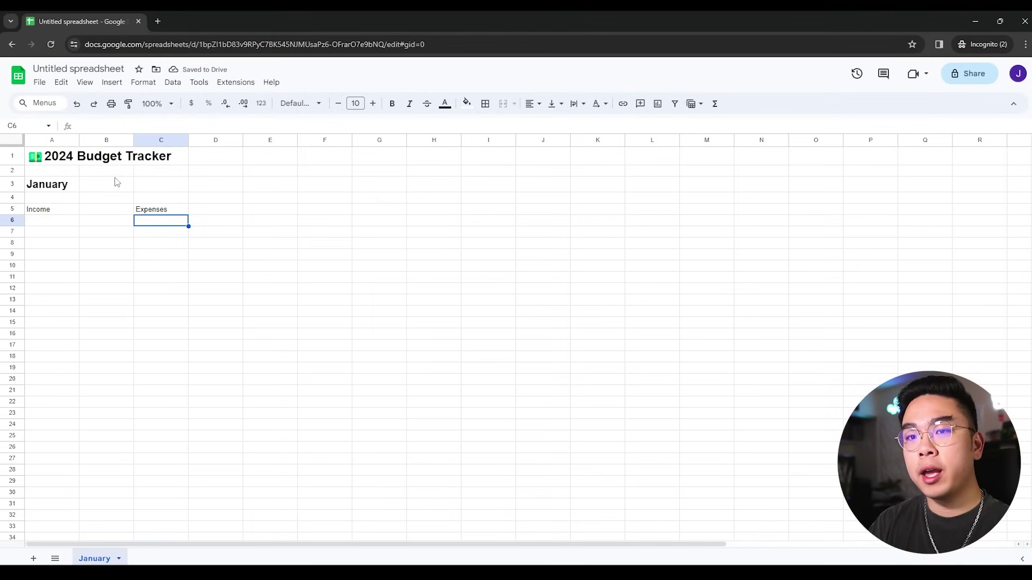
- Widen columns A and C and bold the Income and Expenses headers
left_click_drag(79, 141, 103, 140)
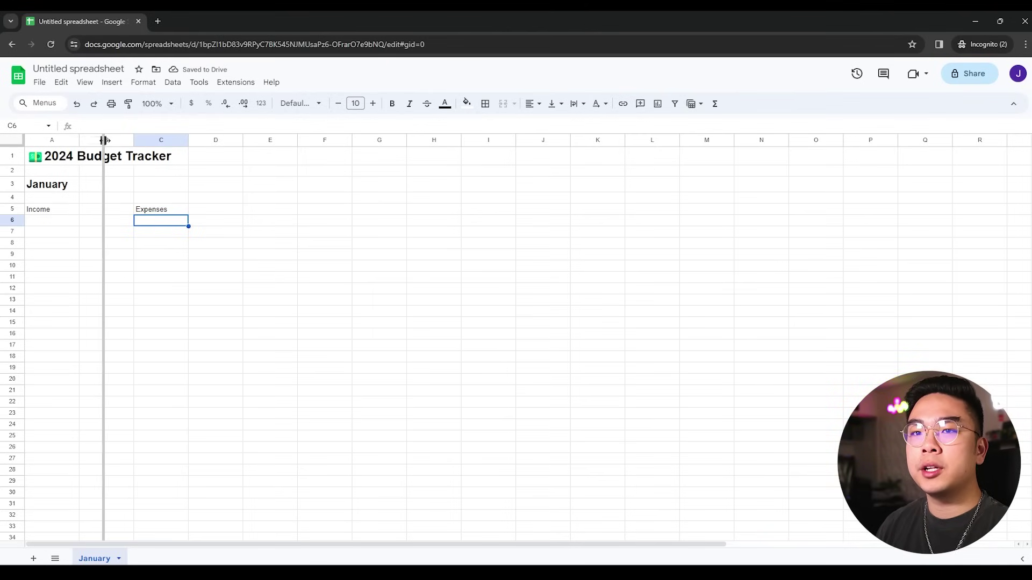
left_click_drag(213, 140, 250, 140)
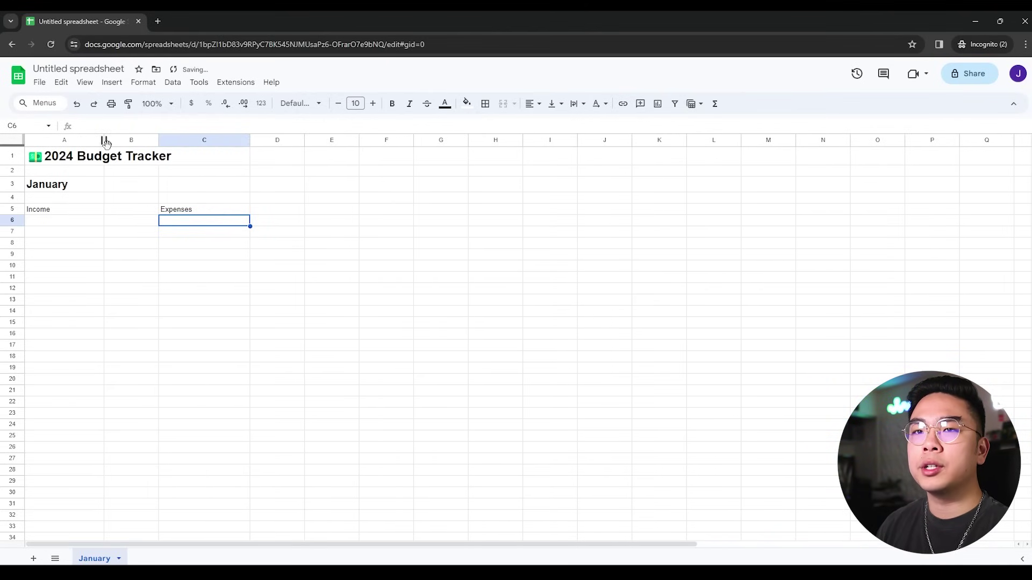
left_click_drag(104, 140, 115, 141)
key("Up")
key("ctrl+b")
left_click(99, 208)
left_click(131, 213, "shift")
key("ctrl+b")
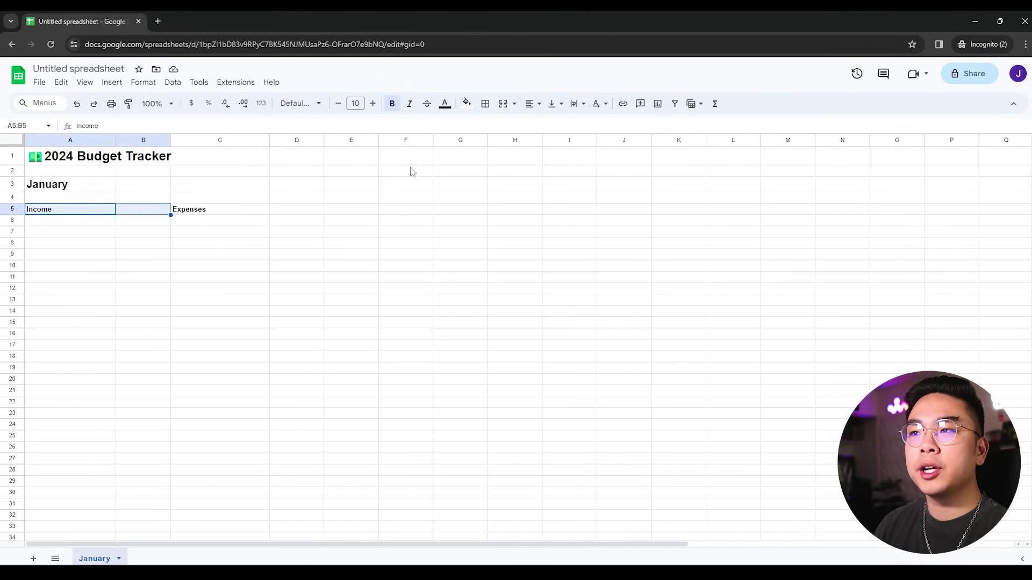
- Fill the Income header light green and the Expenses header light red
left_click(467, 103)
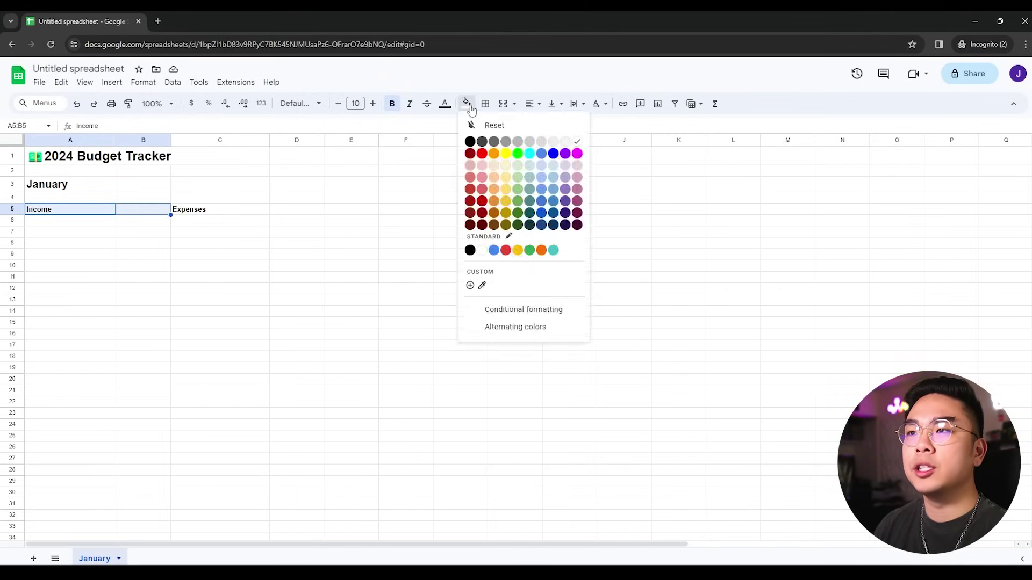
left_click(517, 189)
left_click(467, 104)
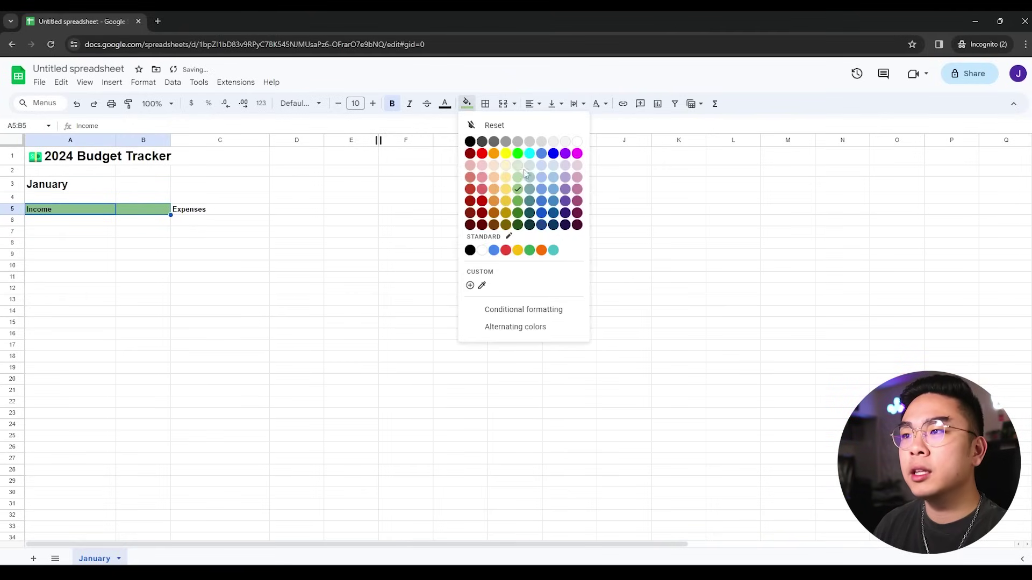
left_click(520, 188)
left_click(198, 211)
left_click(294, 210, "shift")
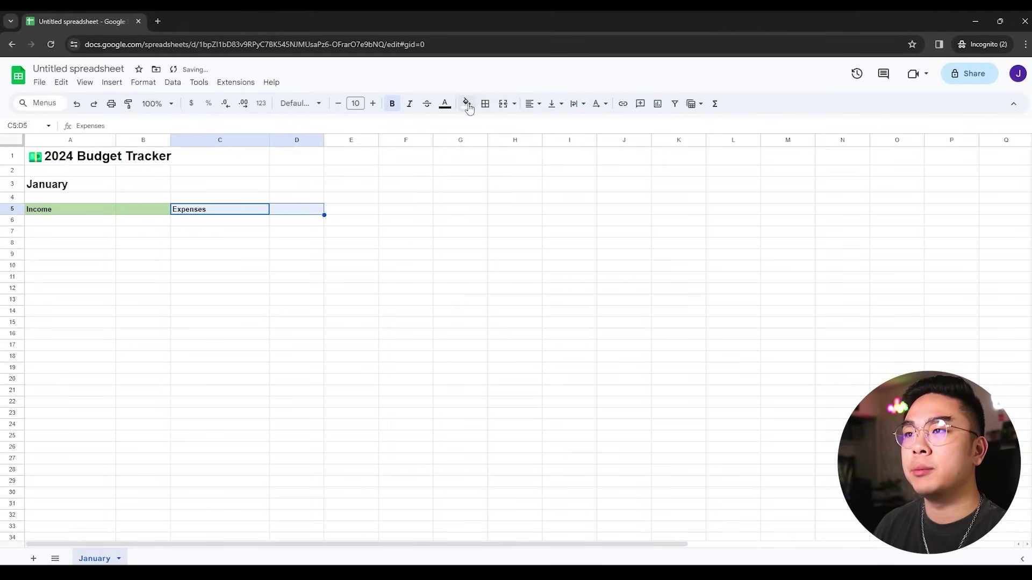
left_click(467, 104)
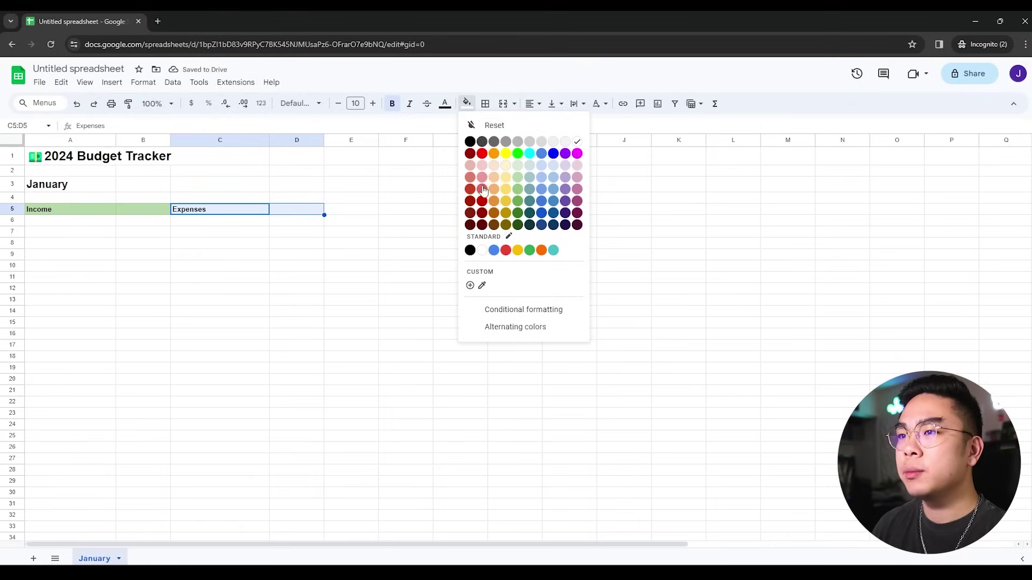
left_click(484, 188)
left_click(457, 224)
- Shade the income area A6:B25 light green and the expenses area C6:E25 light red
left_click_drag(115, 224, 154, 436)
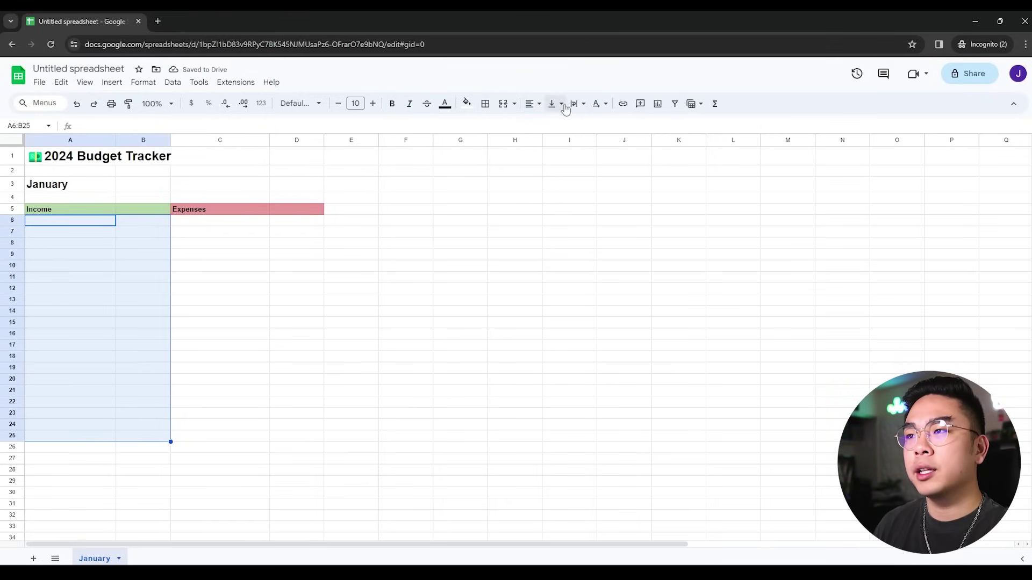
left_click(467, 104)
left_click(520, 177)
left_click(377, 252)
left_click_drag(241, 223, 303, 441)
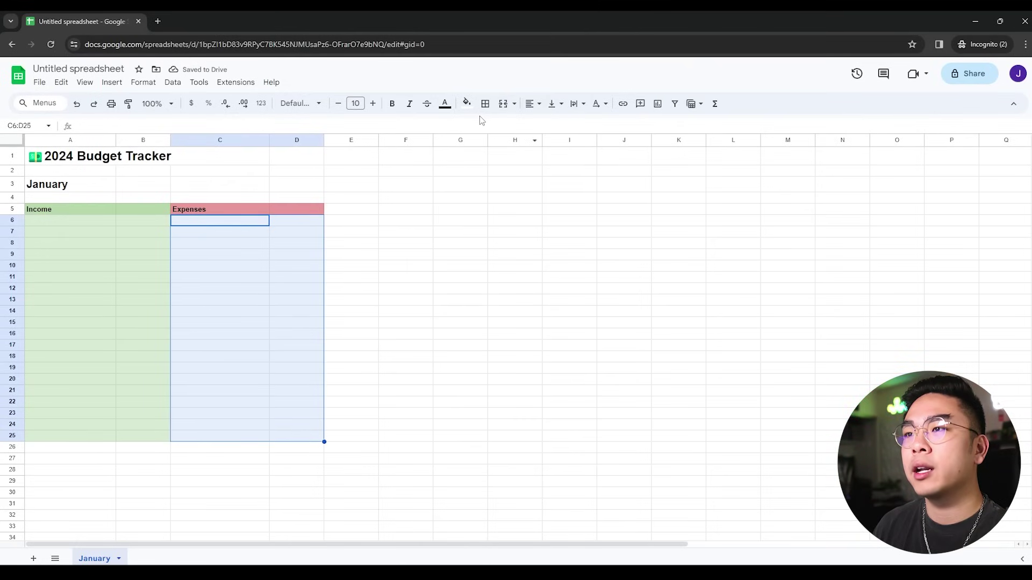
left_click(467, 103)
left_click(482, 177)
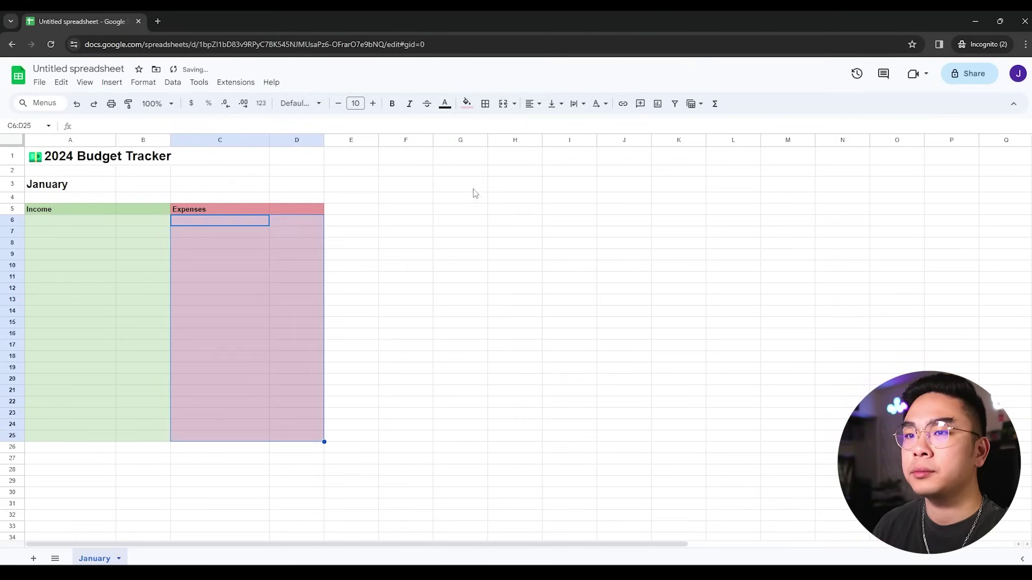
left_click(469, 186)
left_click_drag(366, 221, 371, 437)
left_click(414, 422)
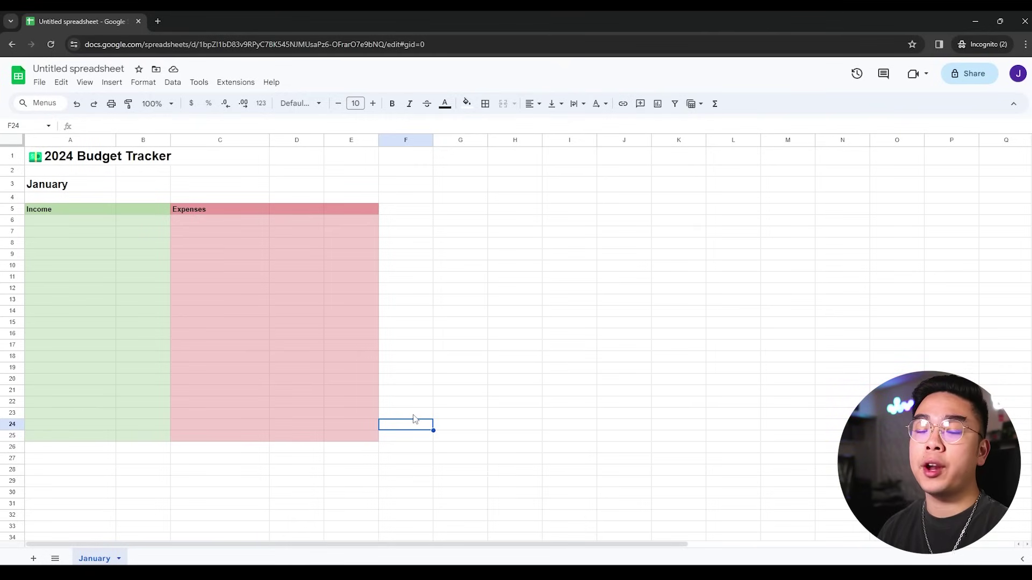
left_click(478, 211)
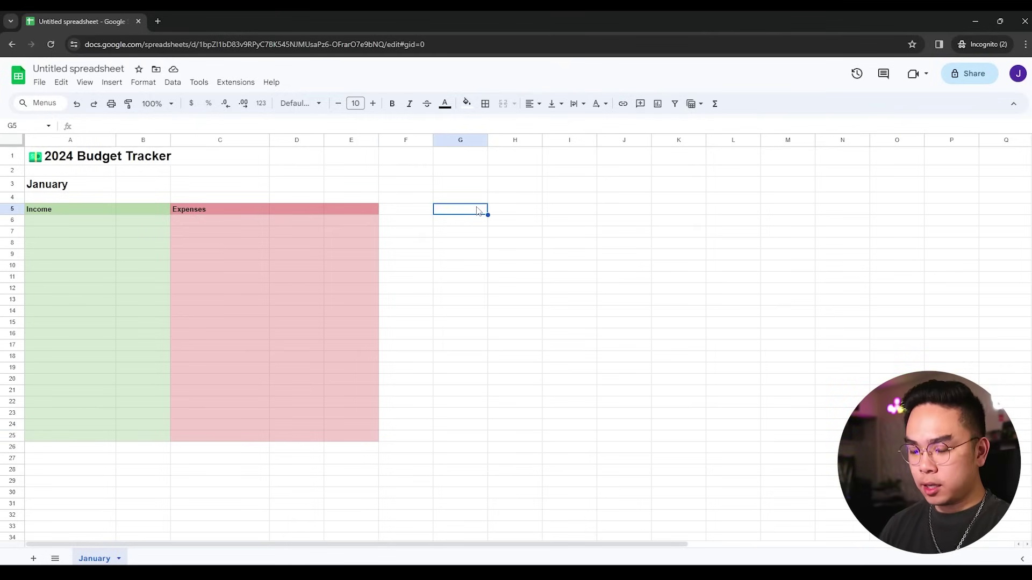
- Enter 'Total Income' in G5 and 'Total expenses' in G6
type("Total Income")
key("Return")
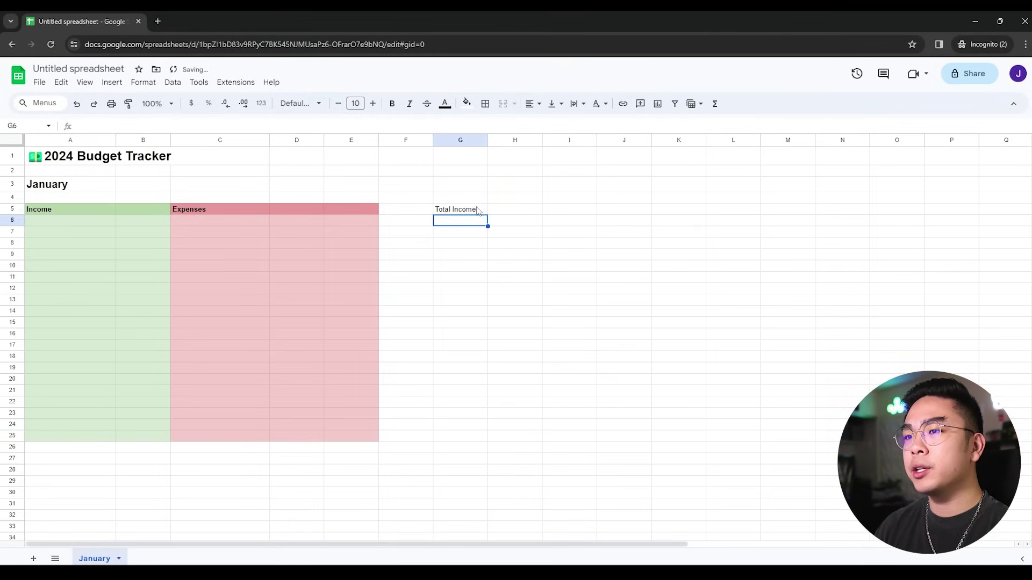
type("Total expenses")
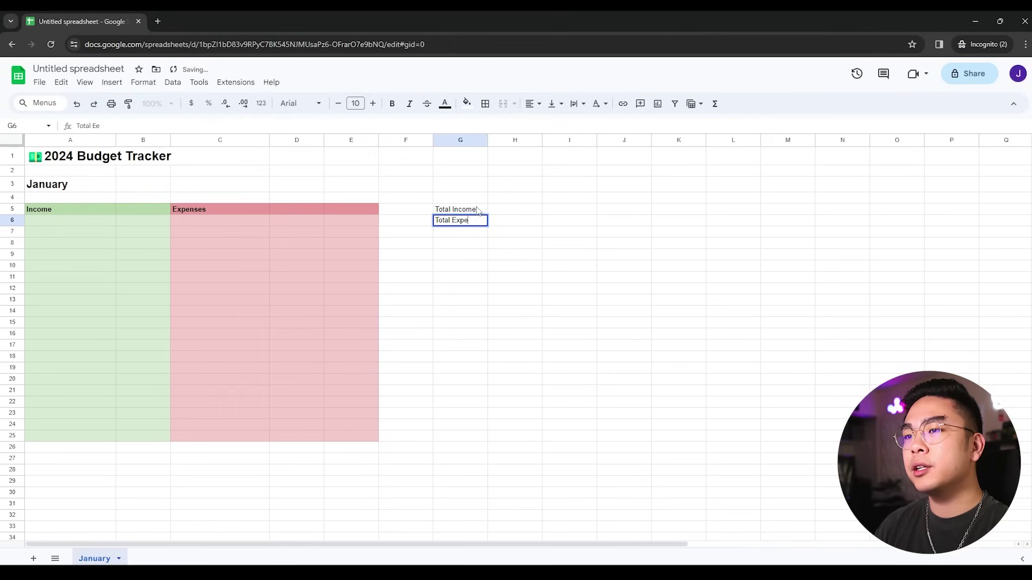
key("Return")
- Format the amounts in columns B and D as currency
left_click(146, 141)
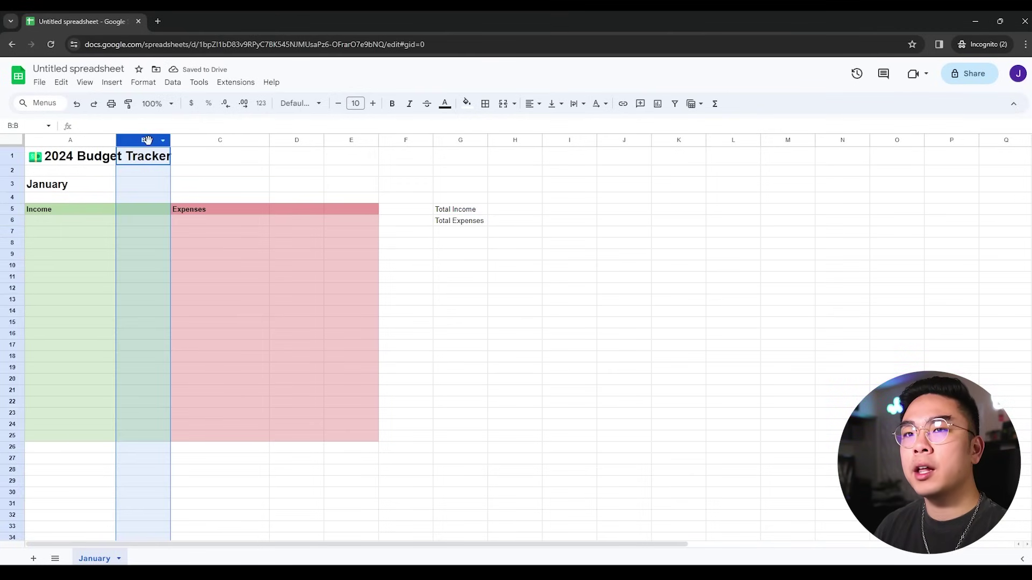
left_click(192, 103)
left_click(298, 140)
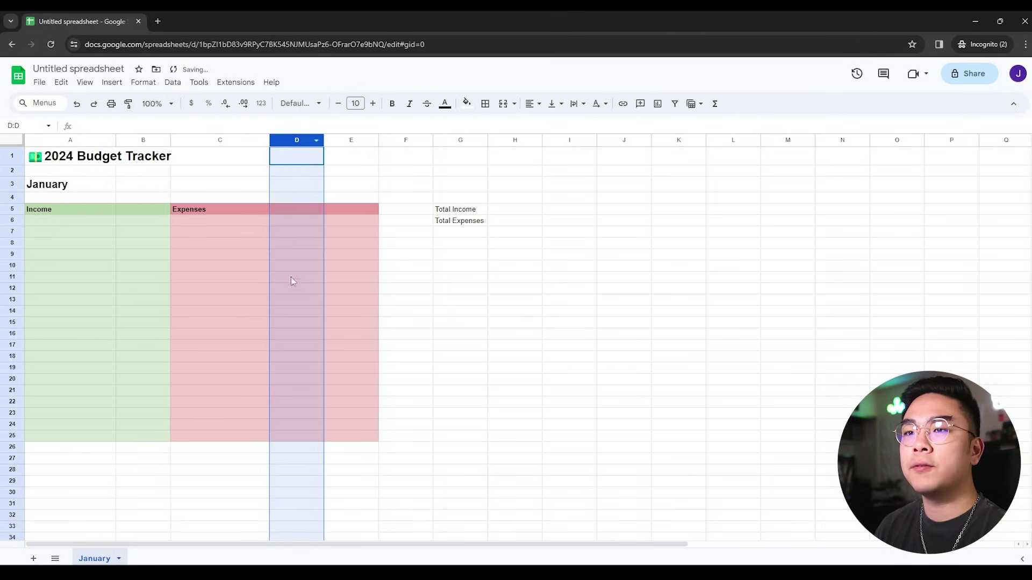
left_click(192, 105)
left_click(345, 226)
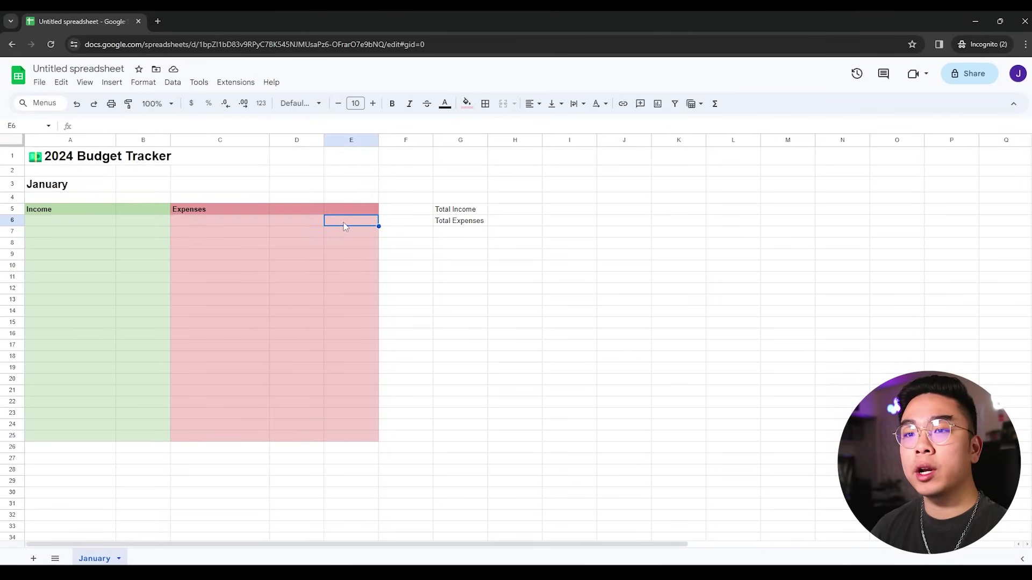
- Add a dropdown to E6 with options Needs, Wants and Savings
left_click(111, 83)
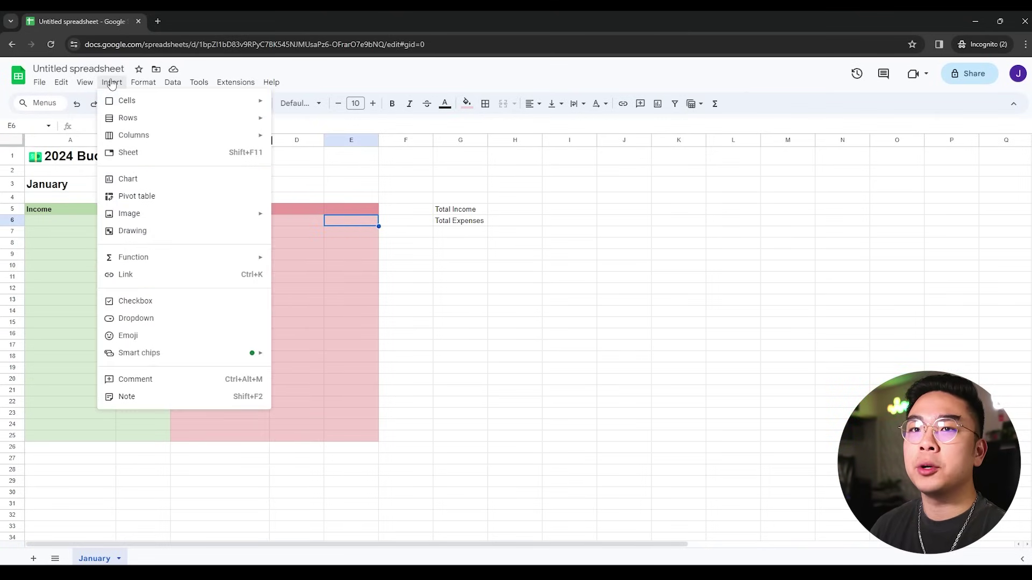
left_click(159, 318)
left_click_drag(914, 235, 943, 241)
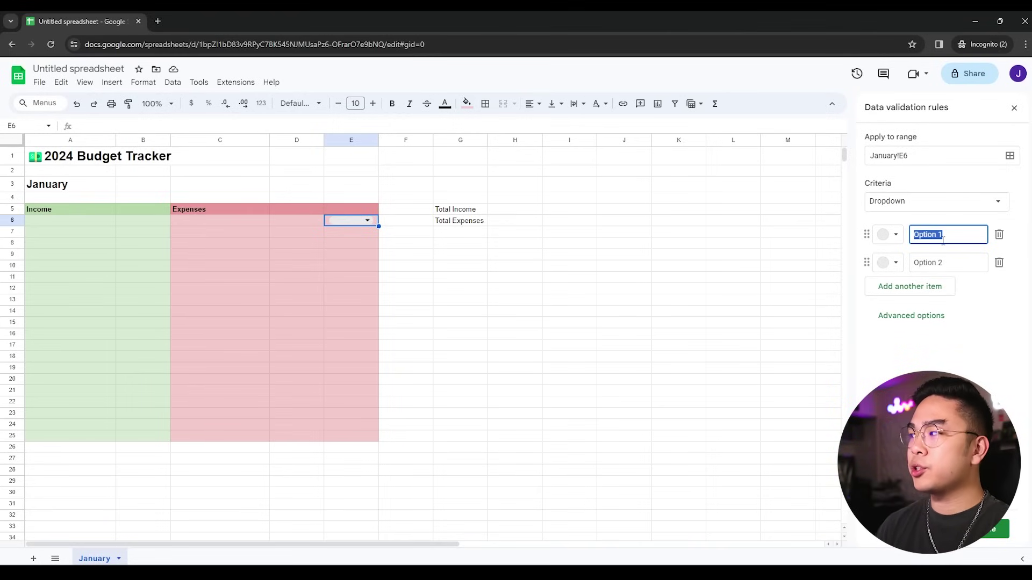
type("Needs")
key("Return")
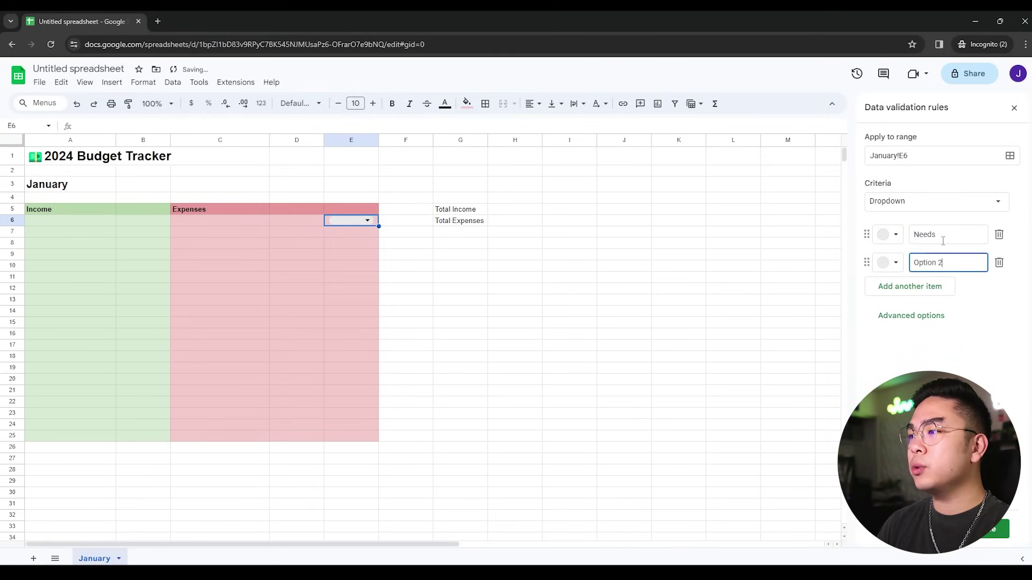
type("Wants")
key("Return")
type("Savings")
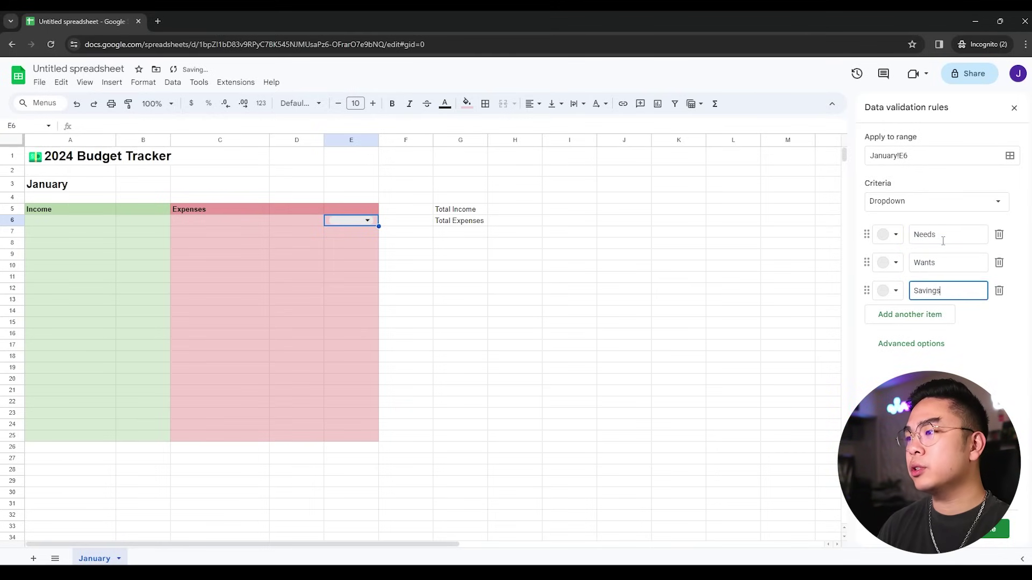
key("Return")
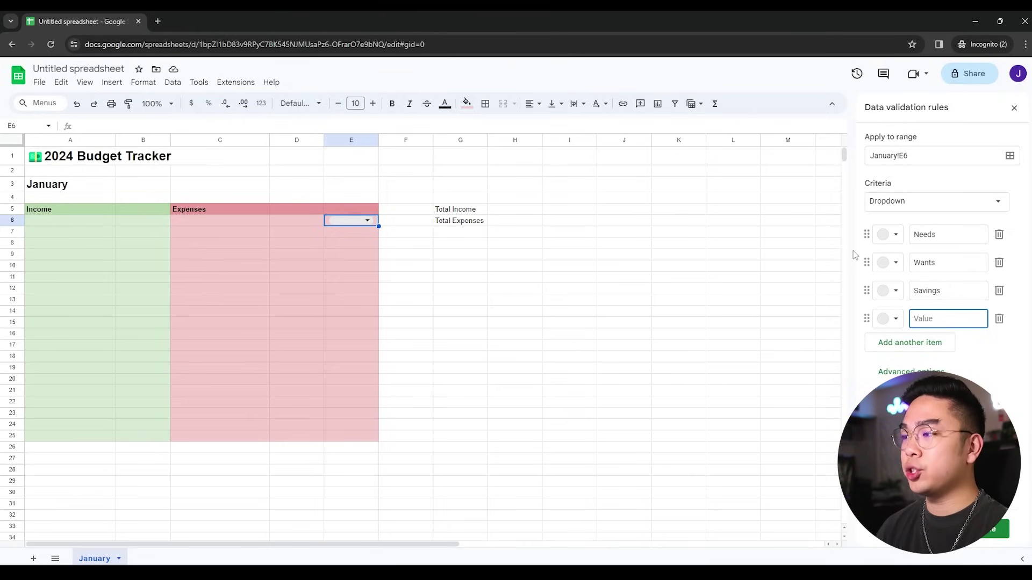
- Colour the dropdown options Needs dark red, Wants light yellow, Savings dark green, and save the rule
left_click(885, 241)
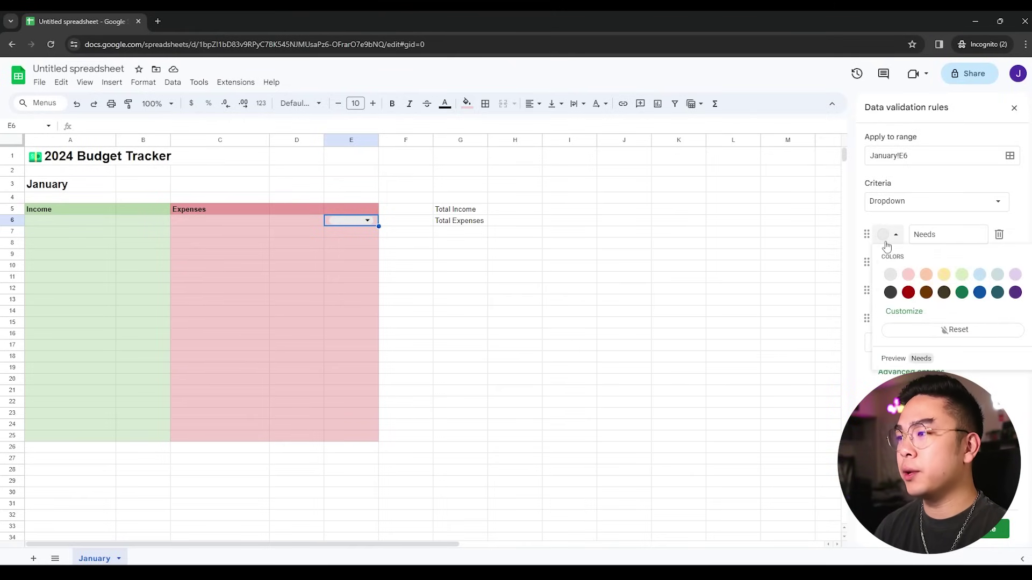
left_click(907, 292)
left_click(895, 263)
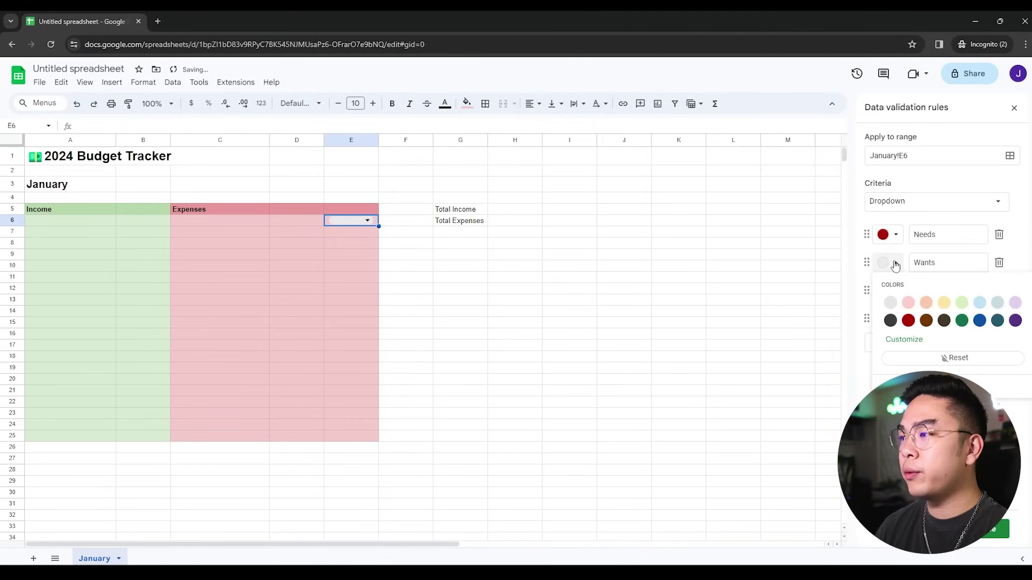
left_click(944, 303)
left_click(889, 290)
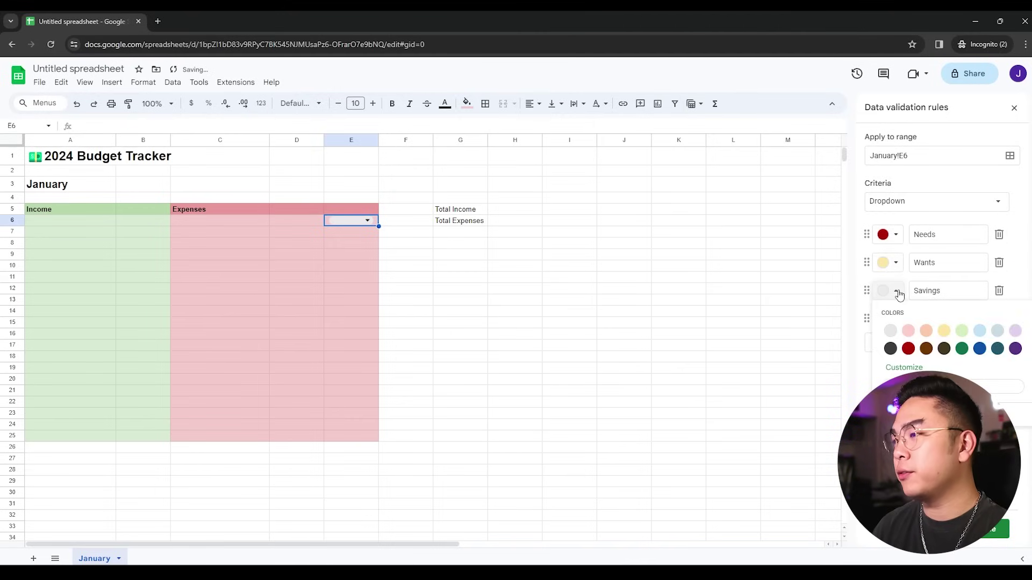
left_click(953, 339)
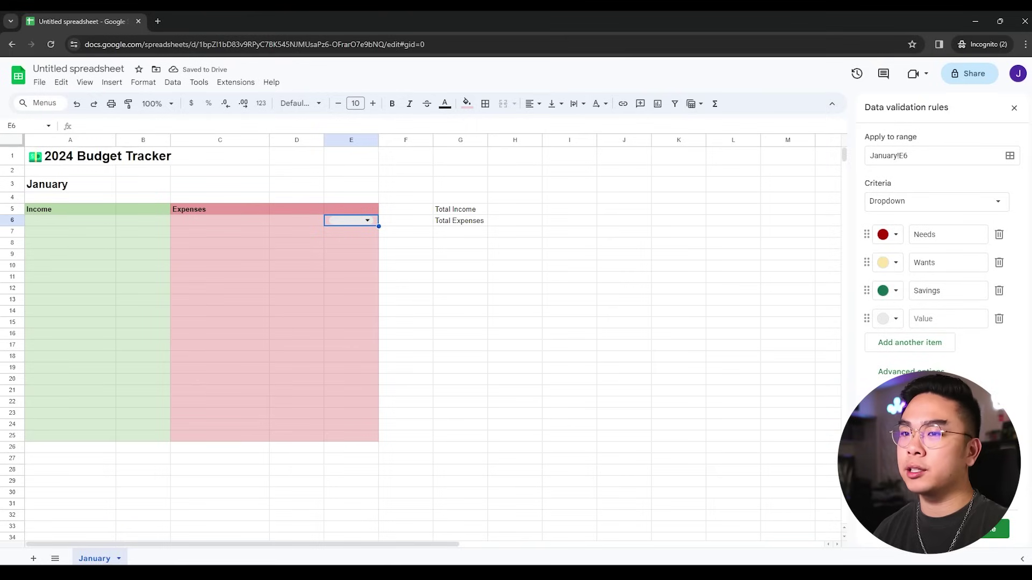
left_click(988, 534)
- Copy the dropdown down to E25 and bold the Total Income and Total Expenses labels
left_click_drag(378, 226, 383, 436)
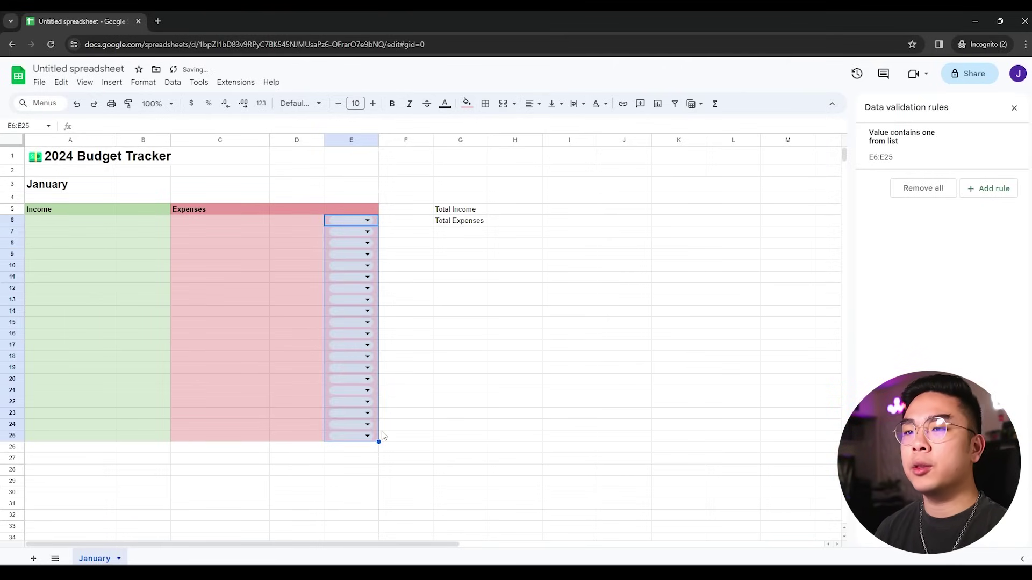
left_click(422, 425)
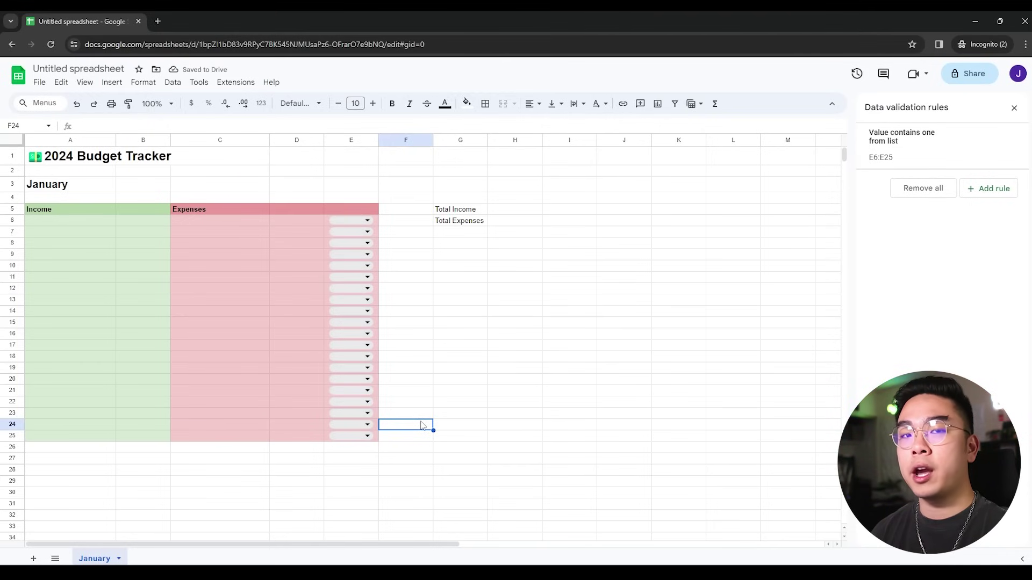
left_click_drag(457, 209, 458, 220)
key("ctrl+b")
left_click(512, 210)
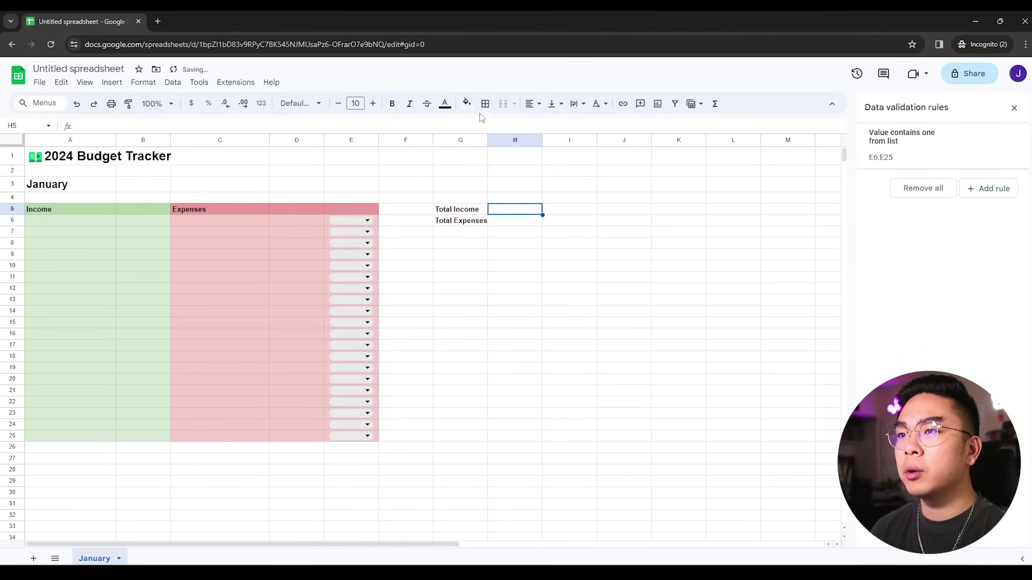
left_click(467, 104)
- Shade H5 light green and H6 light red, and autofit column G
left_click(526, 166)
left_click(515, 223)
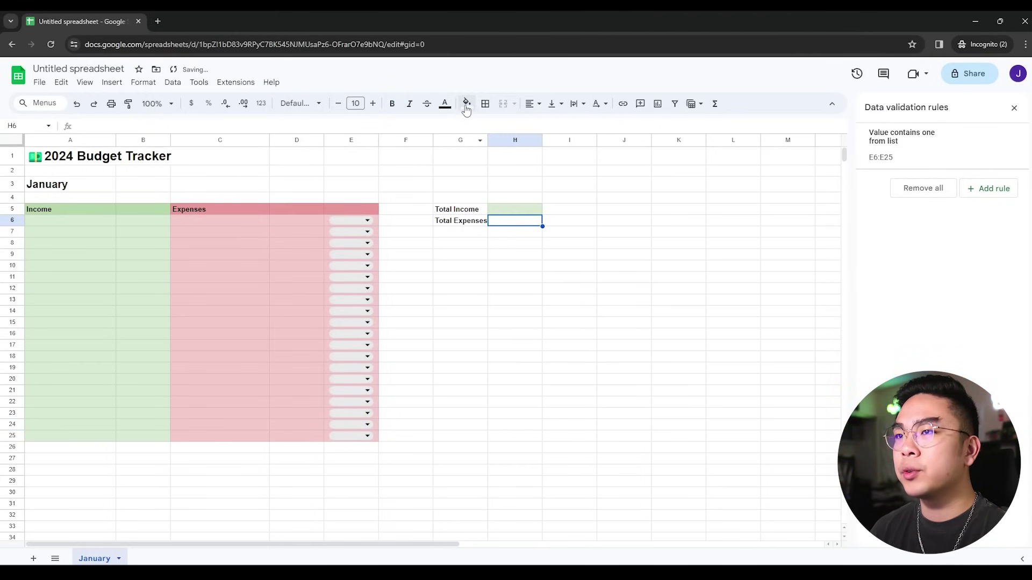
left_click(467, 103)
left_click(481, 166)
left_click(517, 271)
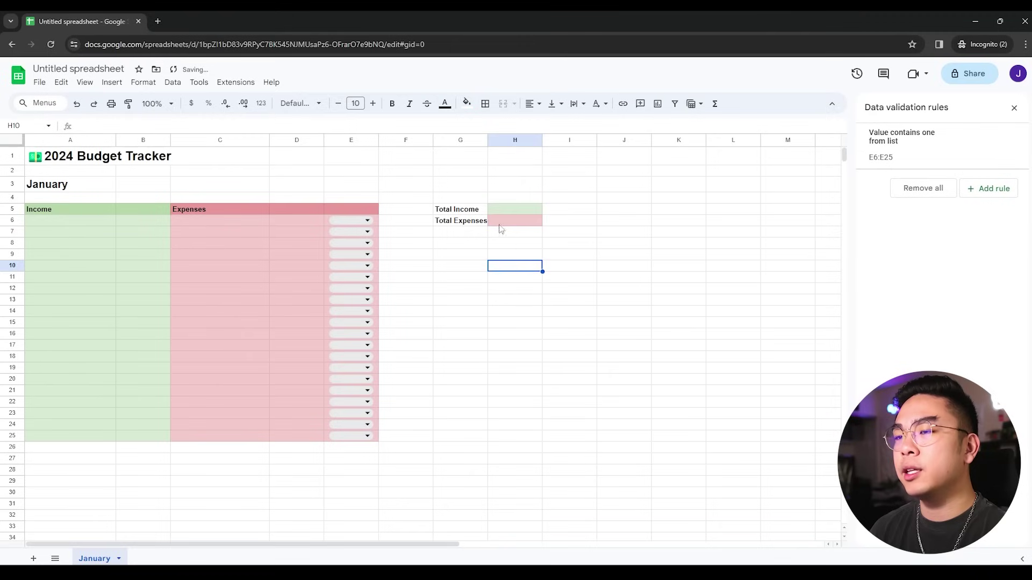
double_click(488, 139)
- Add a 'Goals' label in G9 with Needs, Wants, Savings listed in H9:H11
left_click(468, 251)
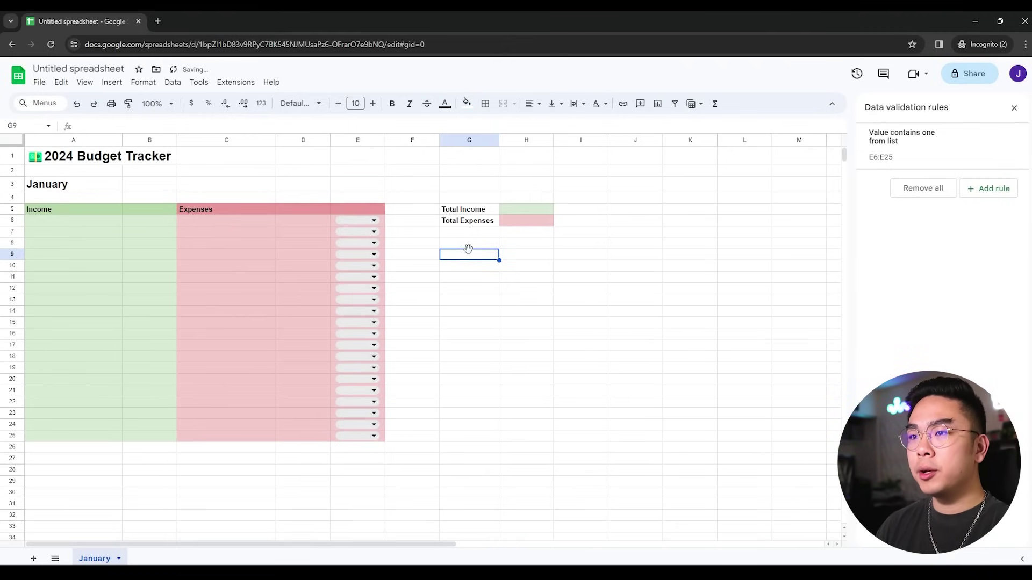
type("Goals")
key("Return")
left_click(518, 257)
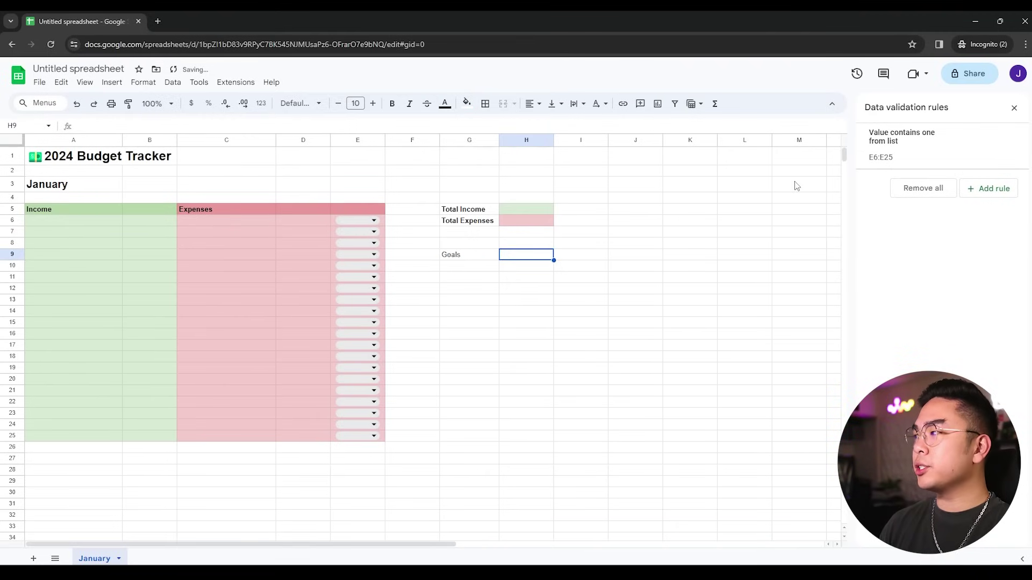
type("Needs")
key("Return")
type("Wants")
key("Return")
type("Savi")
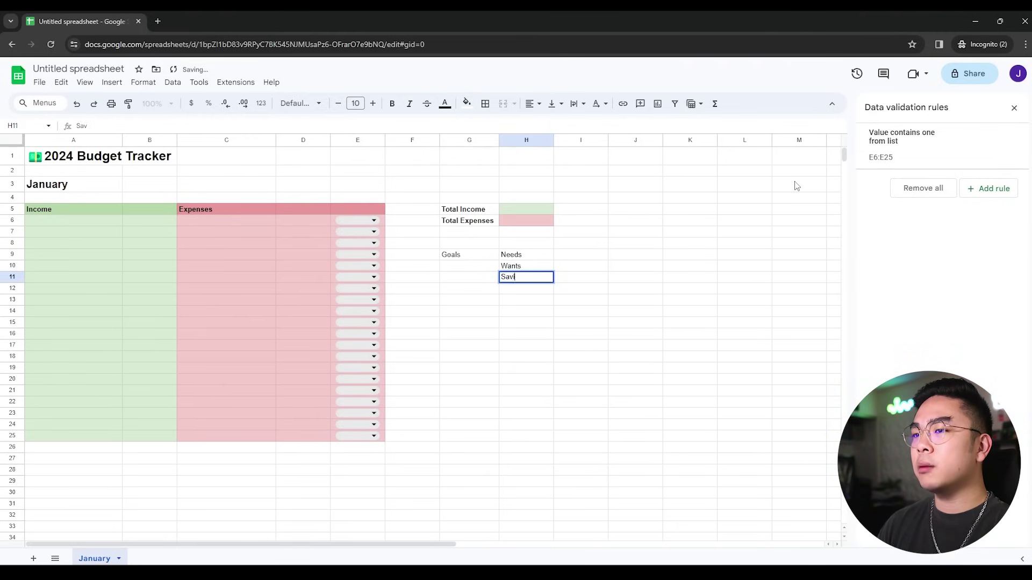
type("ngs")
key("Return")
- Add the Actual label (typed 'Acuual') in G15 with Needs, Wants, Savings in H15:H17
left_click(482, 258)
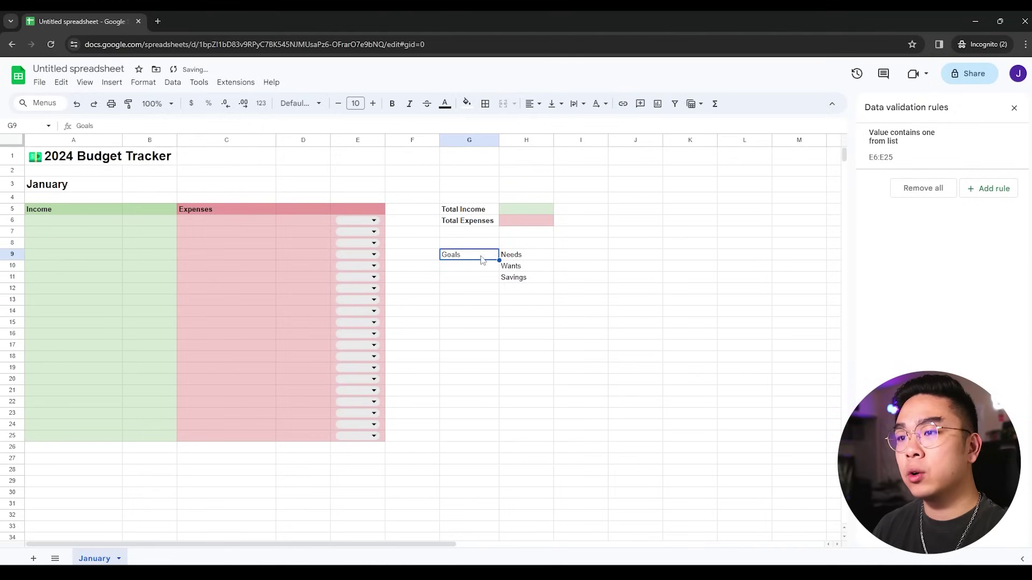
left_click(485, 291)
left_click(516, 257)
left_click(484, 323)
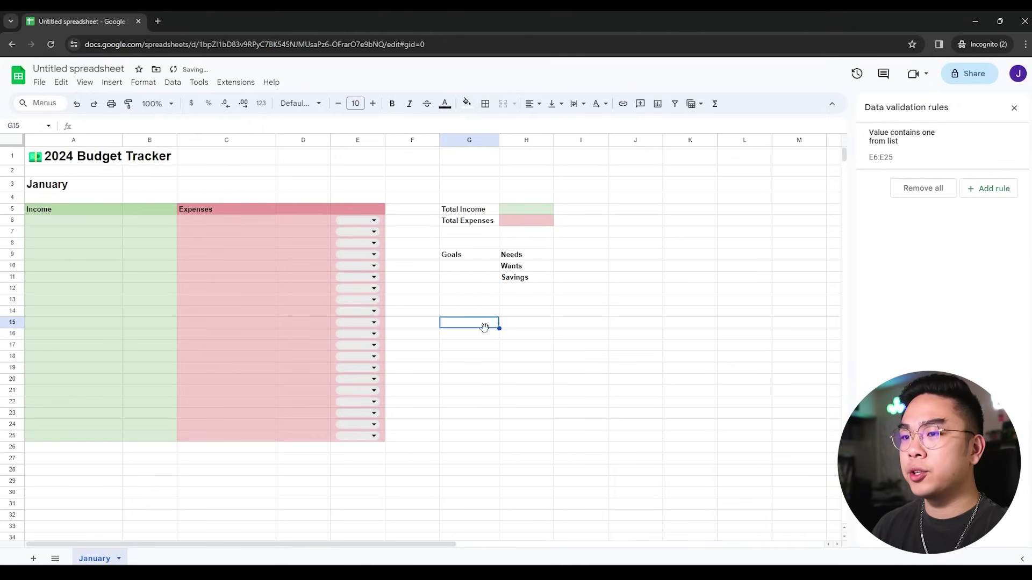
type("Acuual")
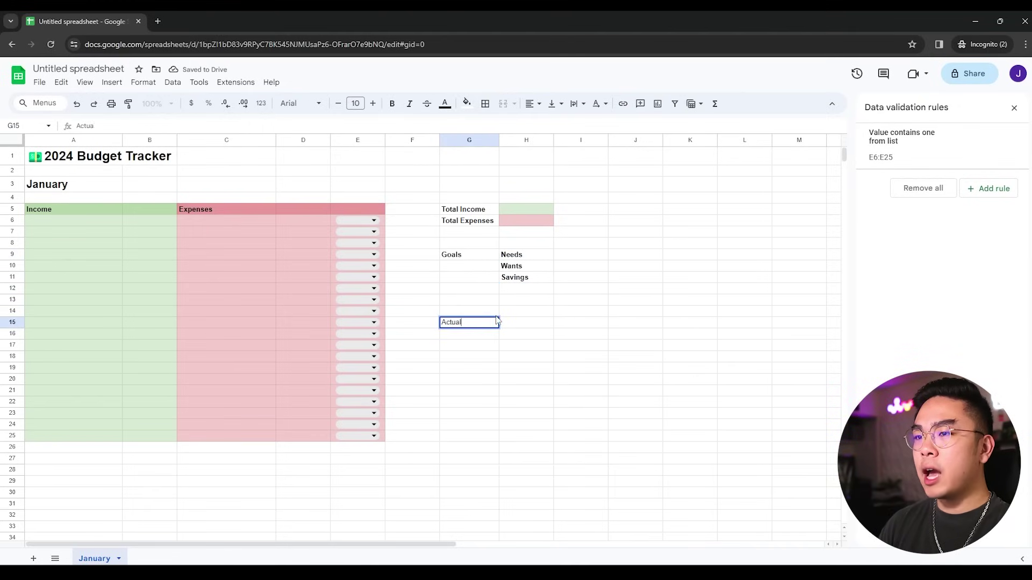
key("Return")
left_click(527, 322)
type("Needs")
key("Return")
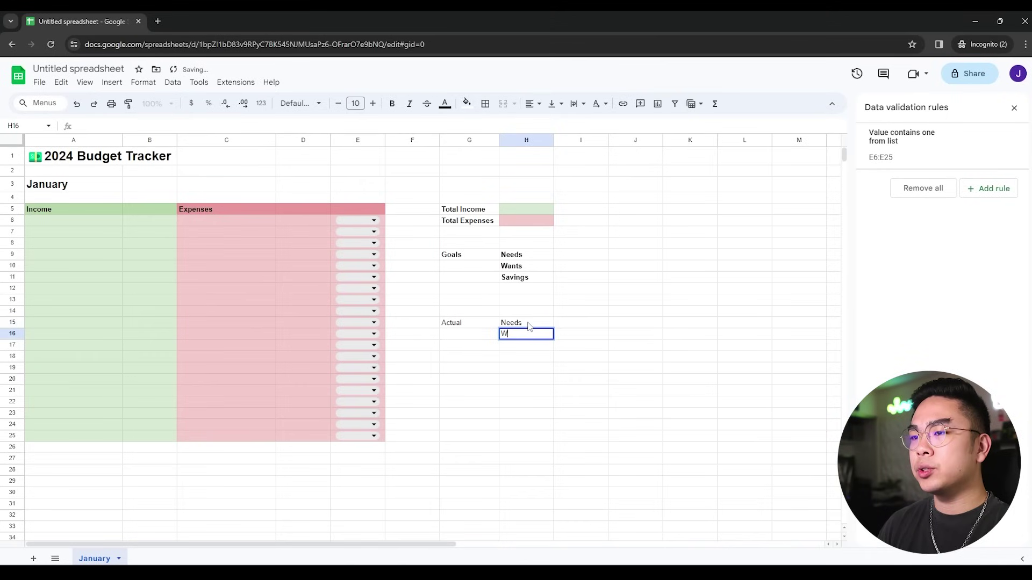
type("Wants")
key("Return")
type("Savings")
key("Return")
- Bold the Actual label and its Needs, Wants, Savings categories
left_click(463, 323)
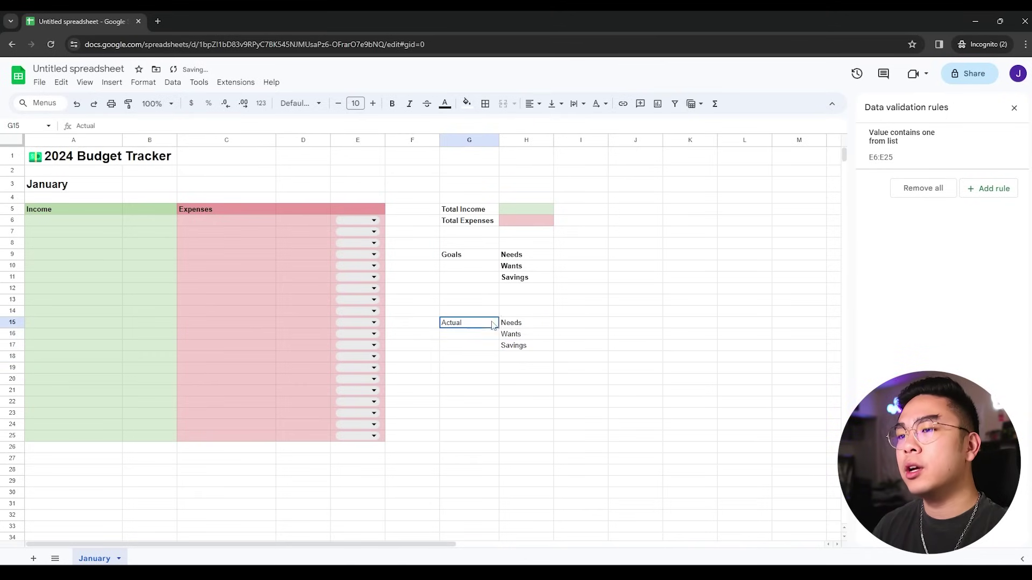
key("ctrl+b")
left_click_drag(526, 323, 521, 347)
key("ctrl+b")
left_click(526, 404)
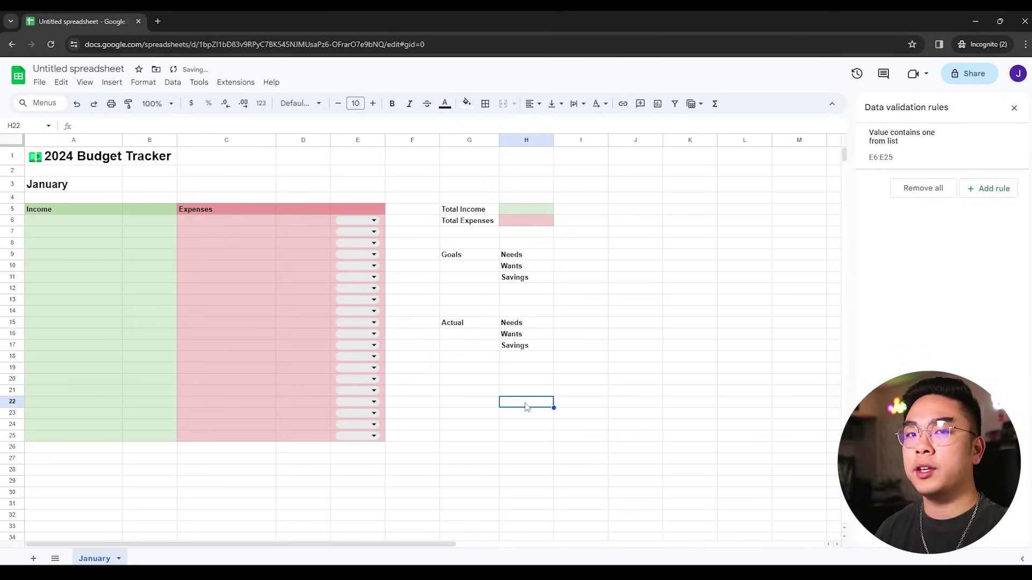
left_click(544, 211)
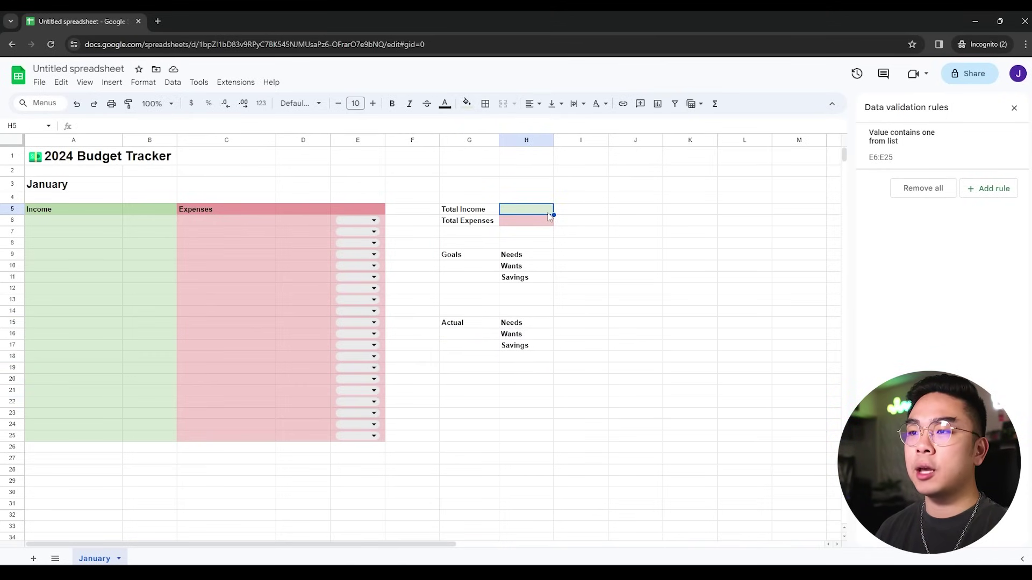
- Enter =SUM(B:B) for Total Income in H5 and =SUM(D:D) for Total Expenses in H6
left_click(527, 127)
type("=")
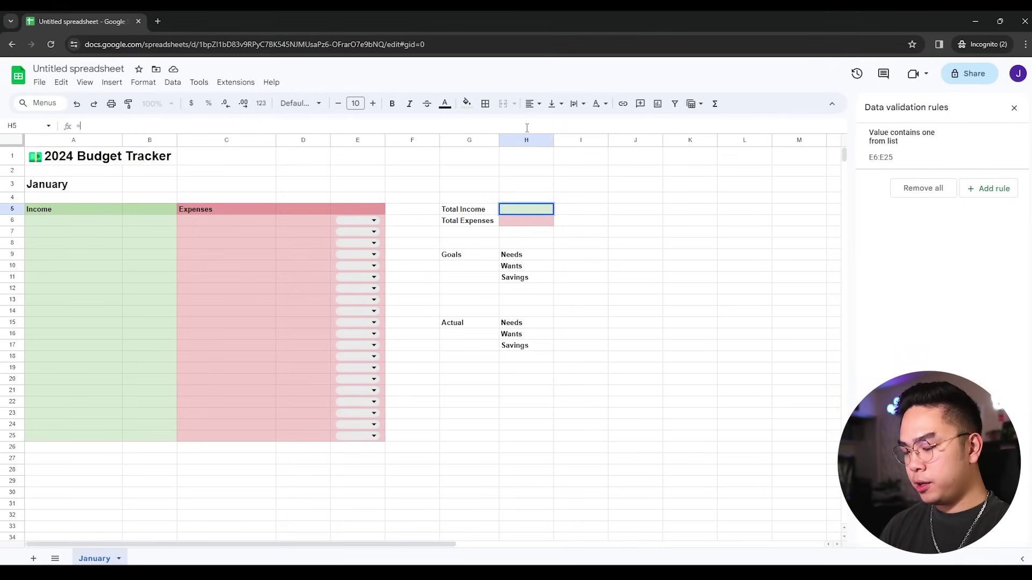
type("SUM")
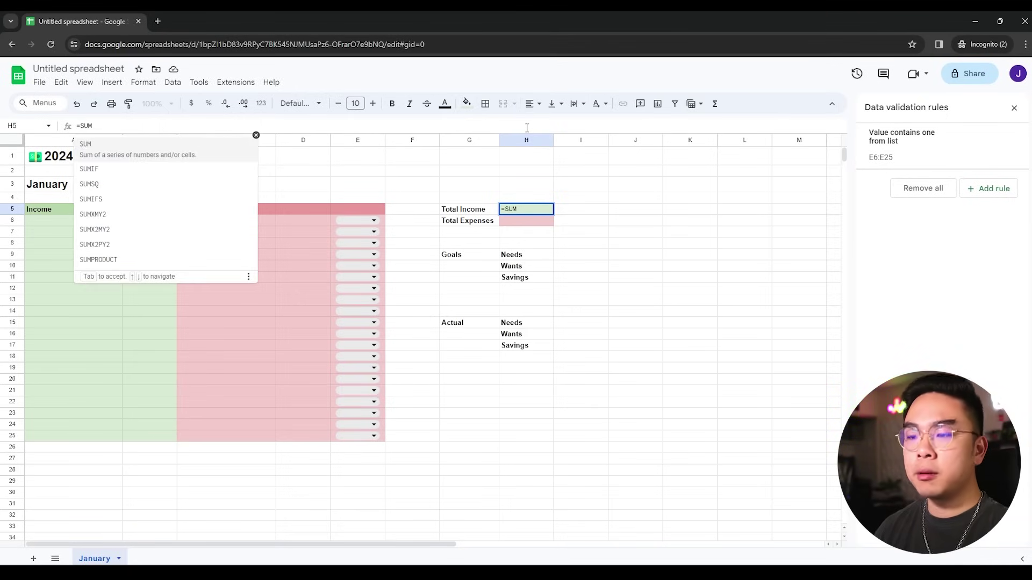
type("(")
left_click(143, 140)
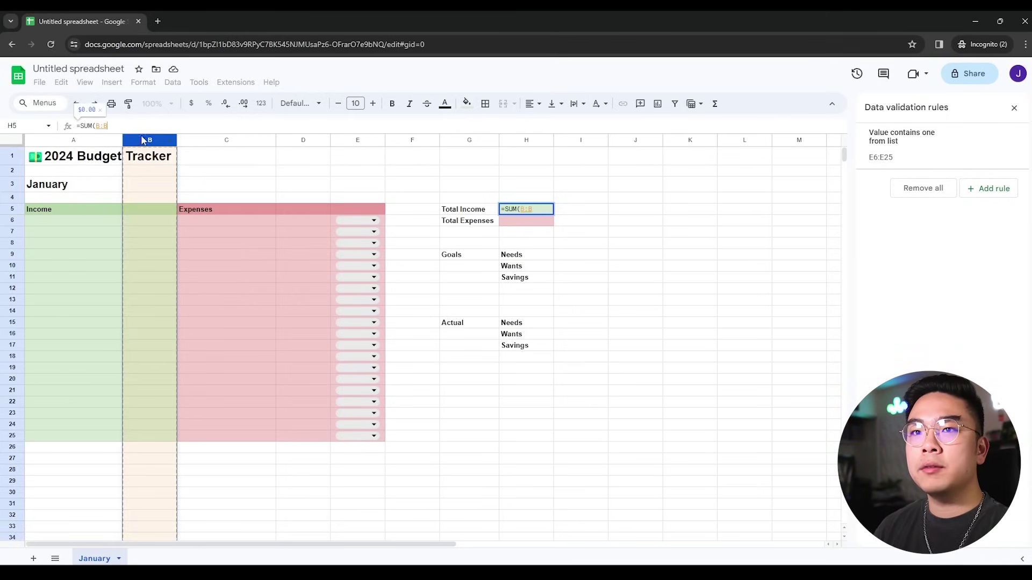
key("Return")
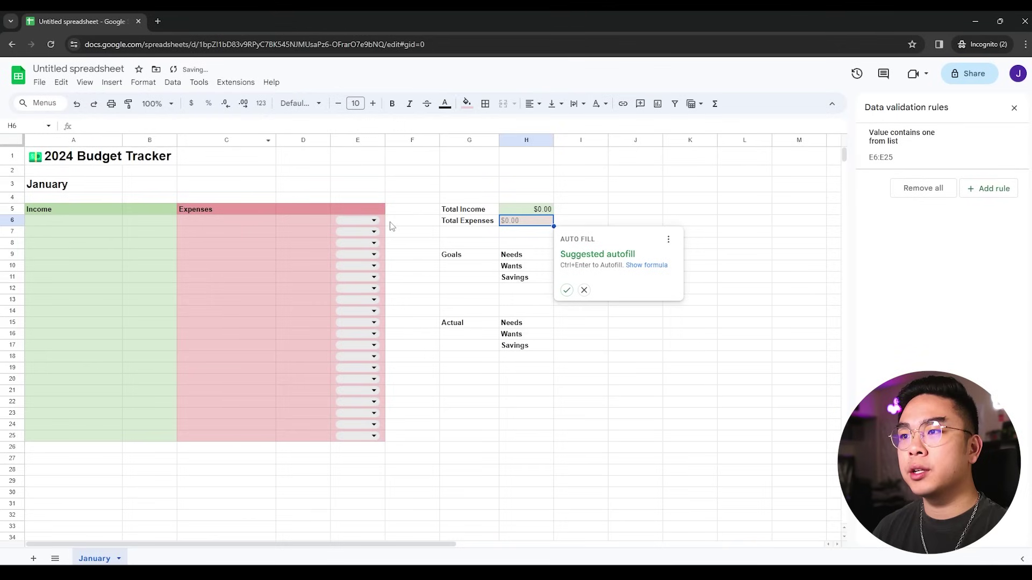
left_click(584, 290)
left_click(371, 127)
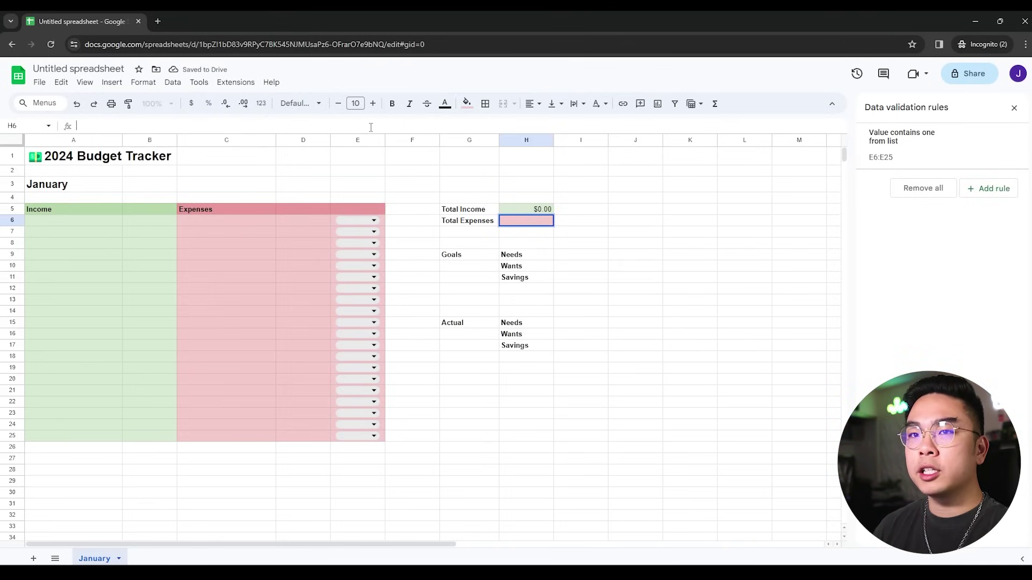
type("=SUM(")
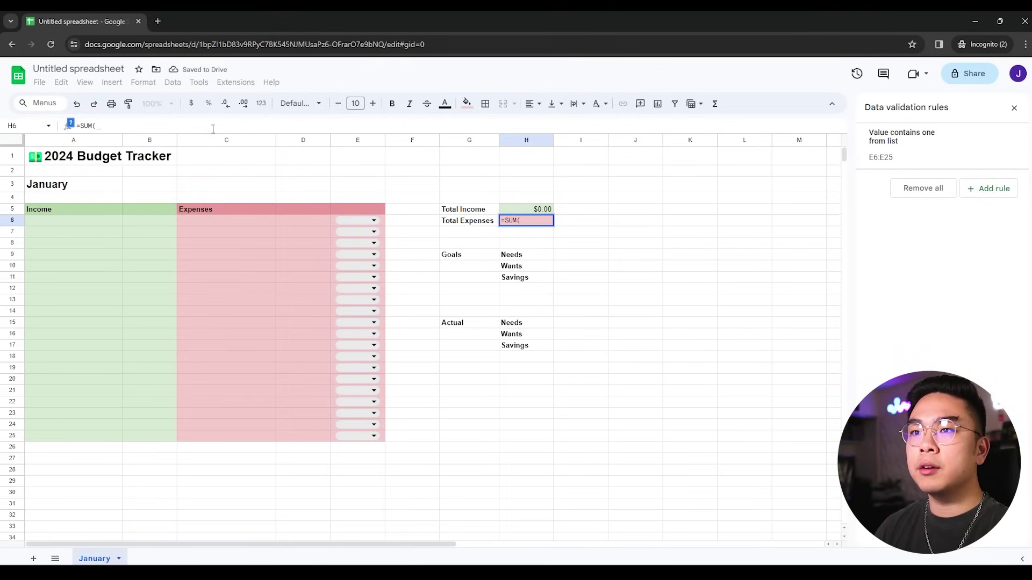
left_click(297, 141)
key("Return")
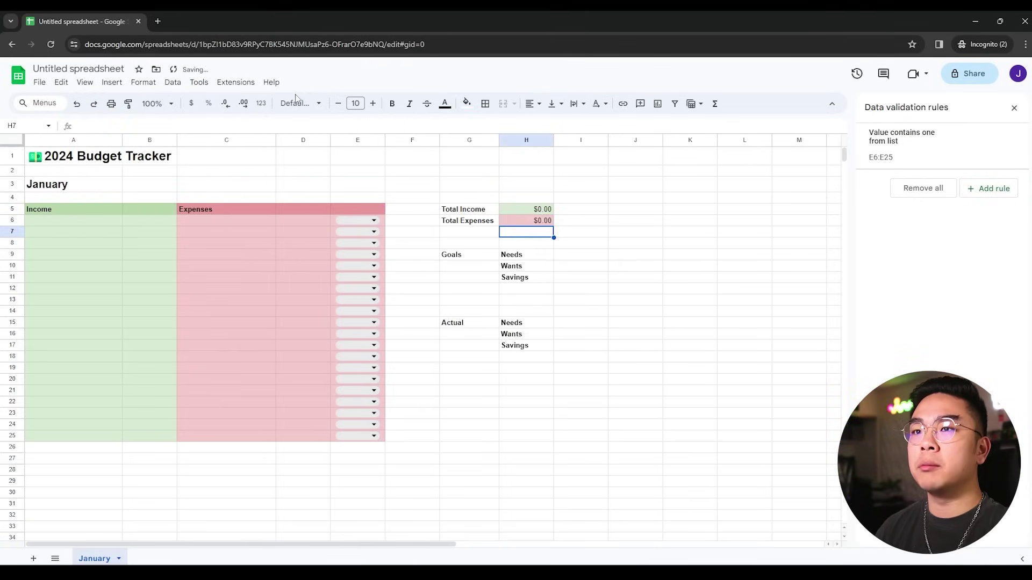
- Test Total Income with sample incomes 10 and 20 in B6:B7, then remove them
left_click(160, 222)
type("10")
key("Return")
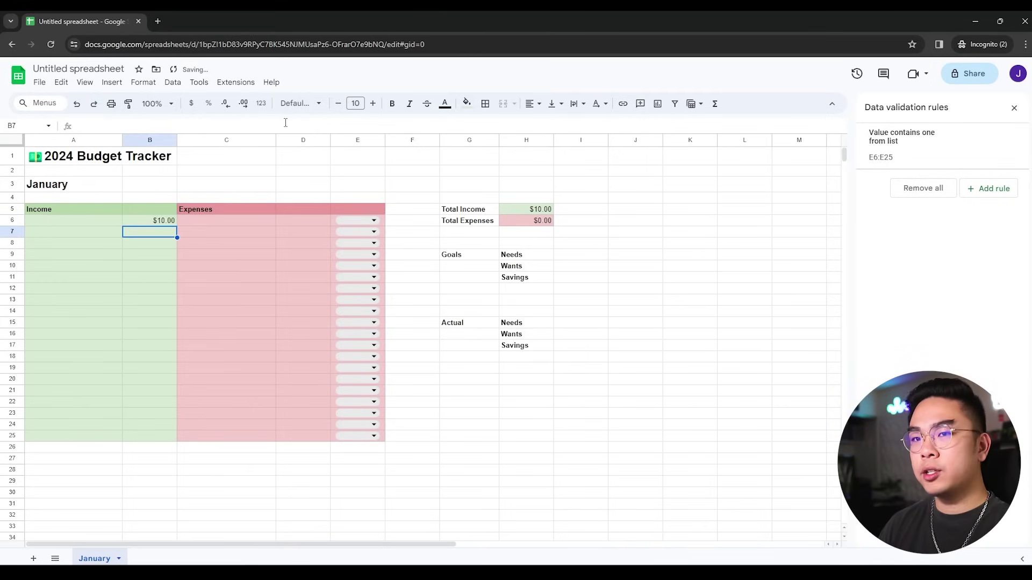
type("20")
key("Return")
left_click(529, 209)
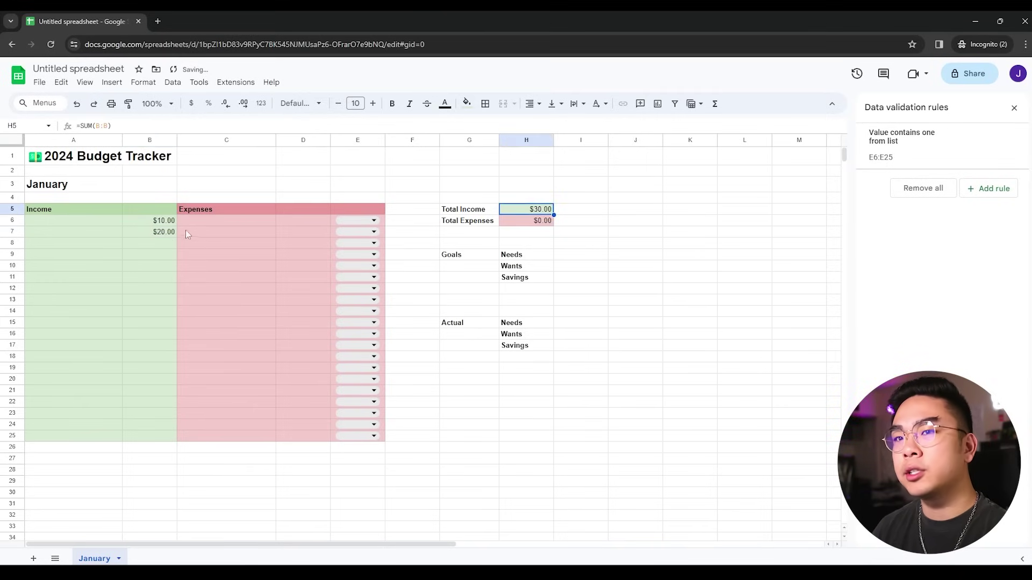
left_click(145, 223)
key("ctrl+z")
key("ctrl+z")
key("ctrl+z")
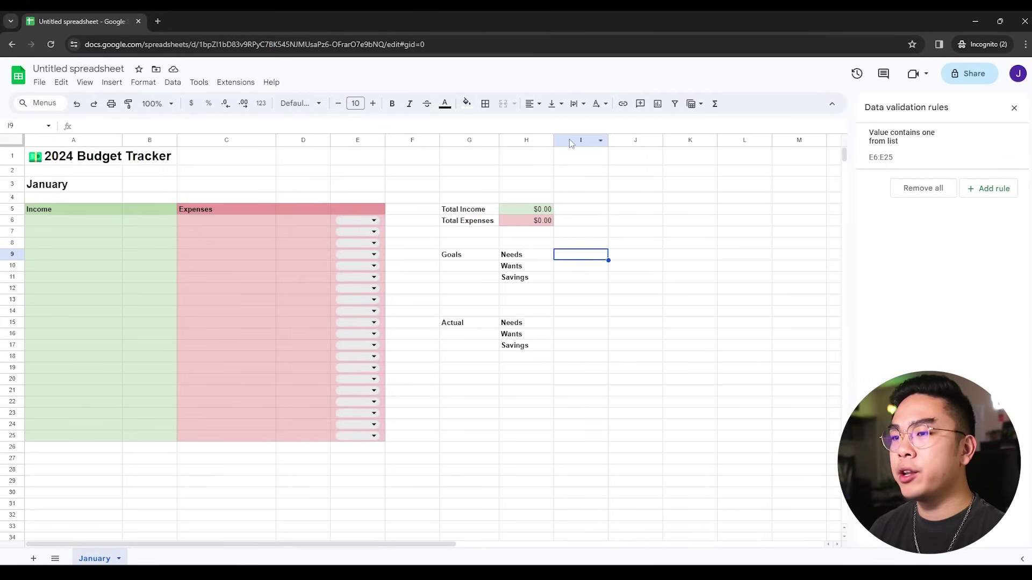
- Format column I as percentages and enter 50, 30 and 20 for Needs, Wants and Savings in I9:I11
left_click(580, 141)
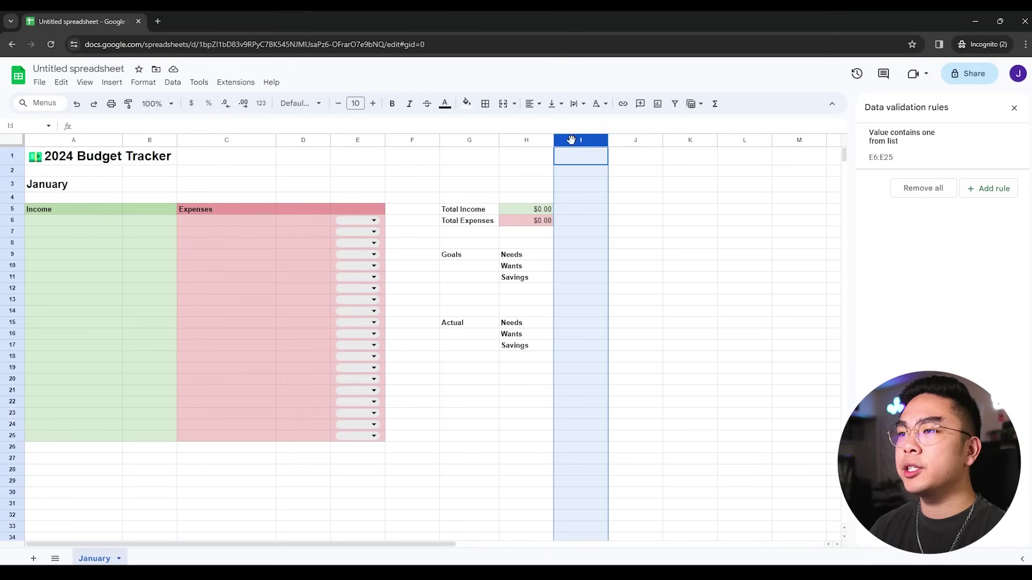
left_click(209, 103)
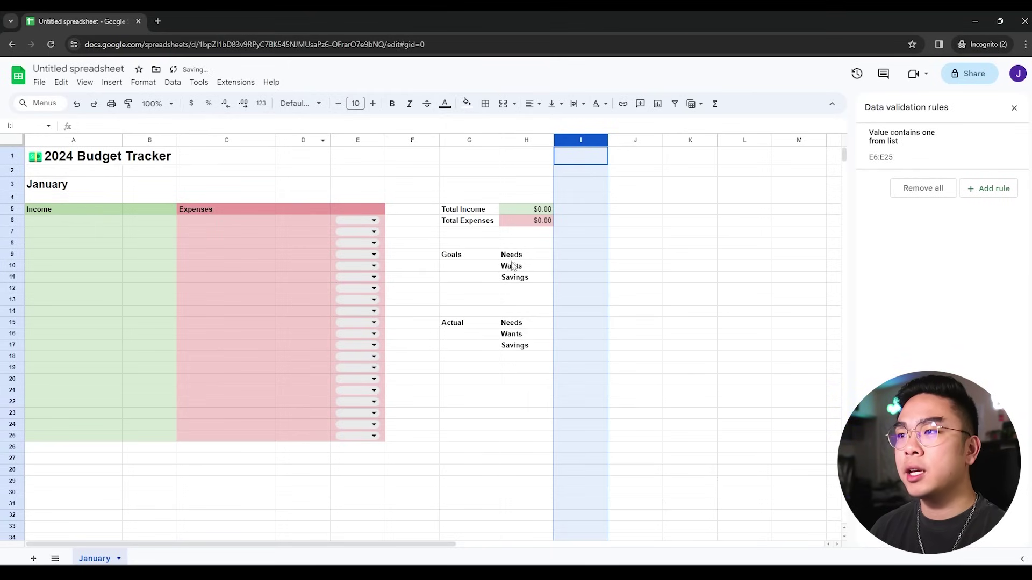
left_click(573, 279)
left_click(584, 254)
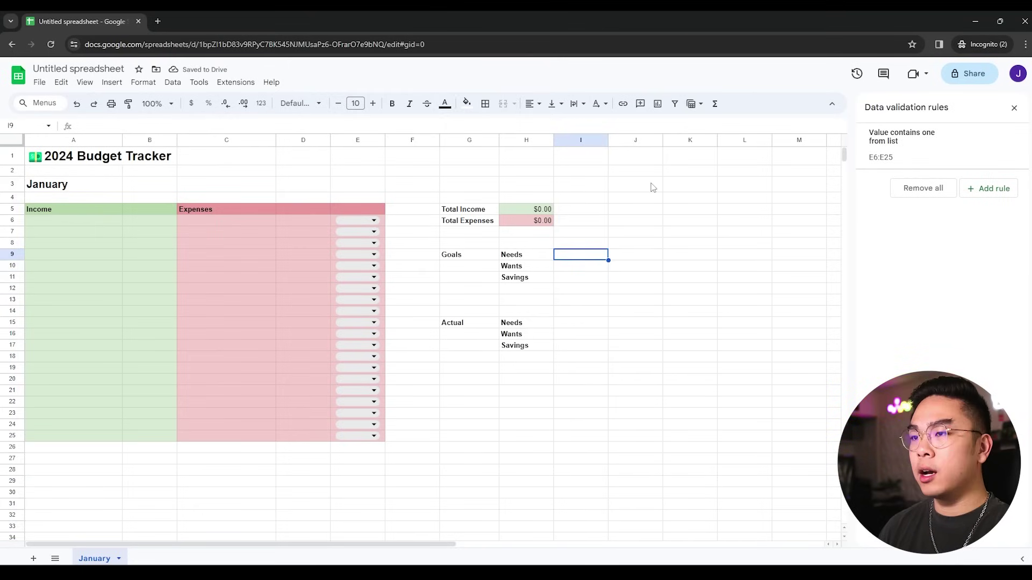
type("50")
key("Return")
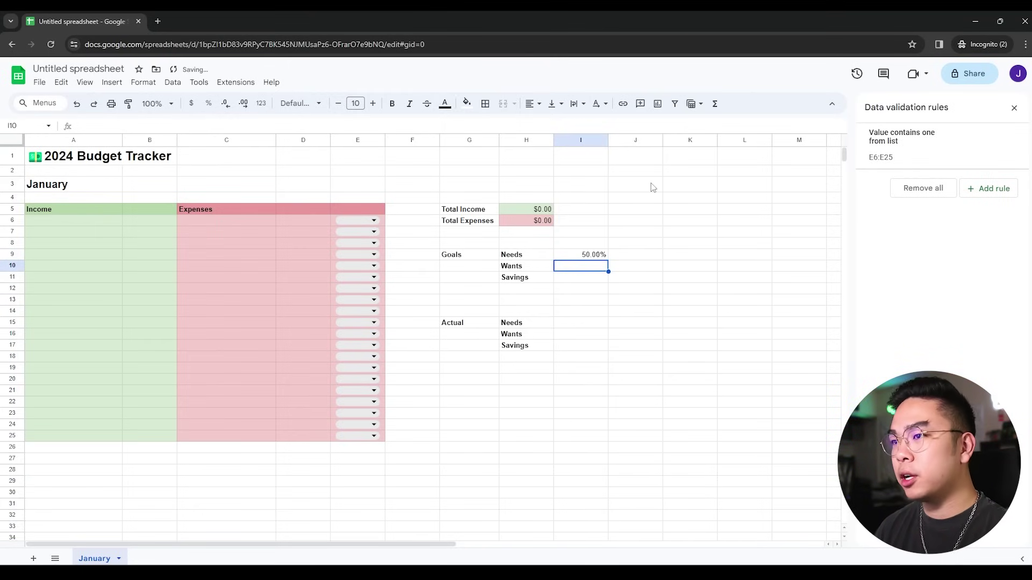
type("30")
key("Return")
type("20.00")
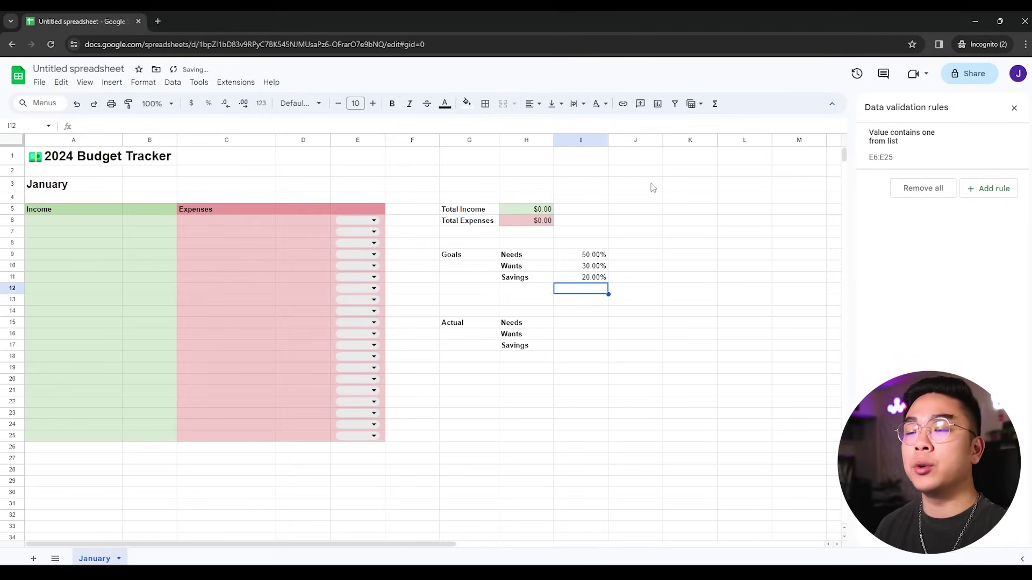
left_click(645, 253)
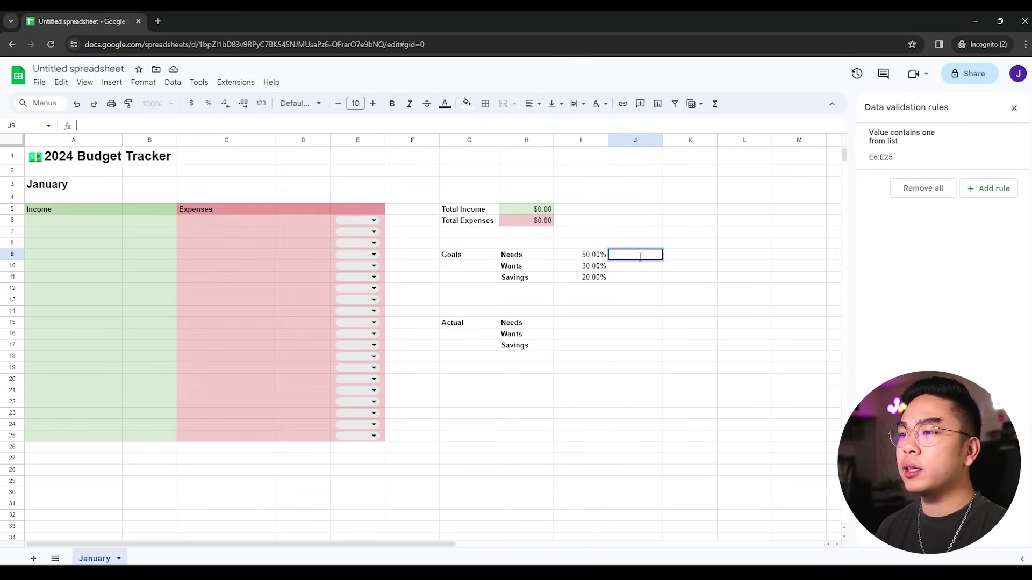
left_click(589, 257)
- Enter =H5*I9 in J9 for the Needs goal amount
left_click(621, 257)
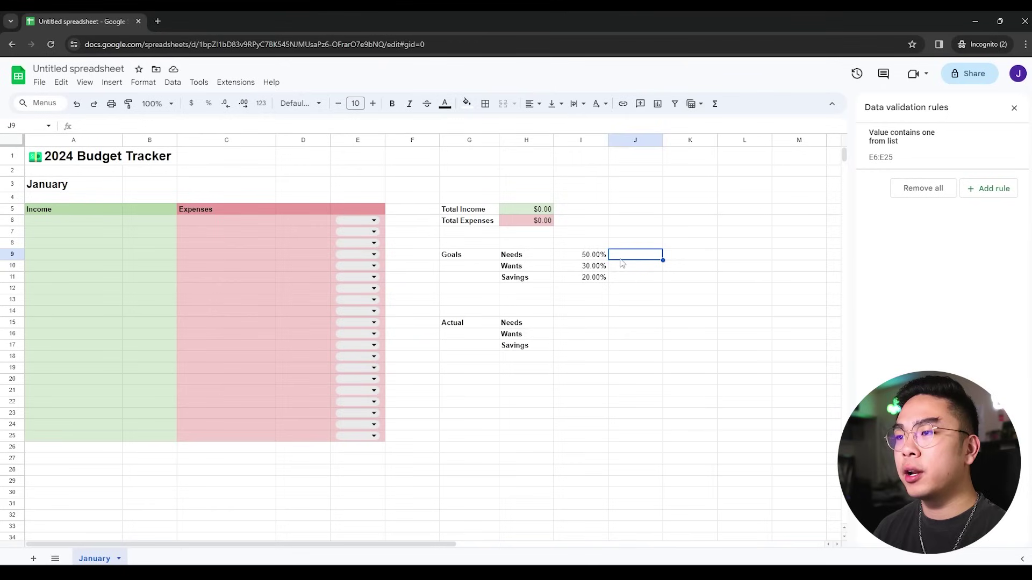
left_click(571, 119)
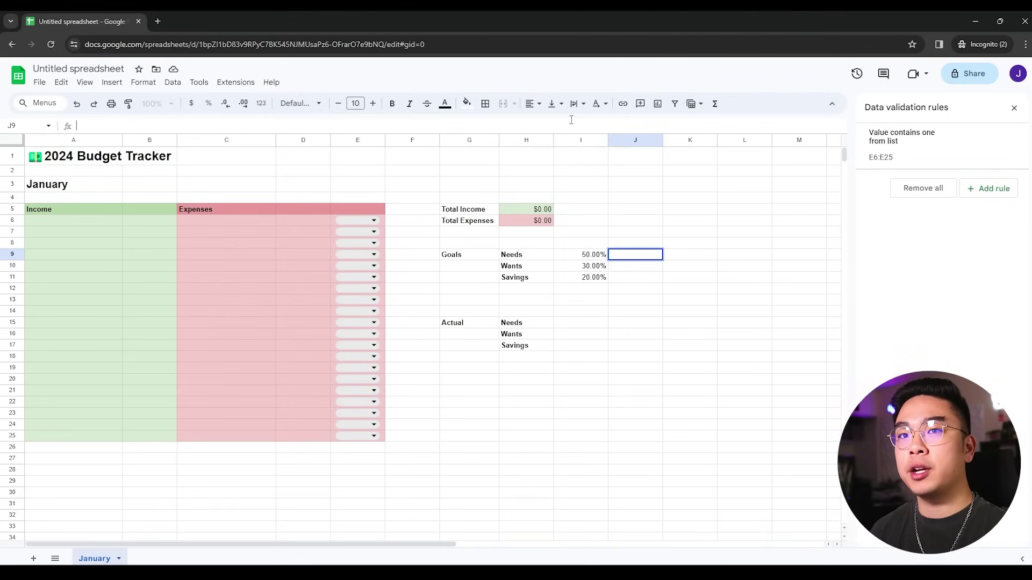
type("=")
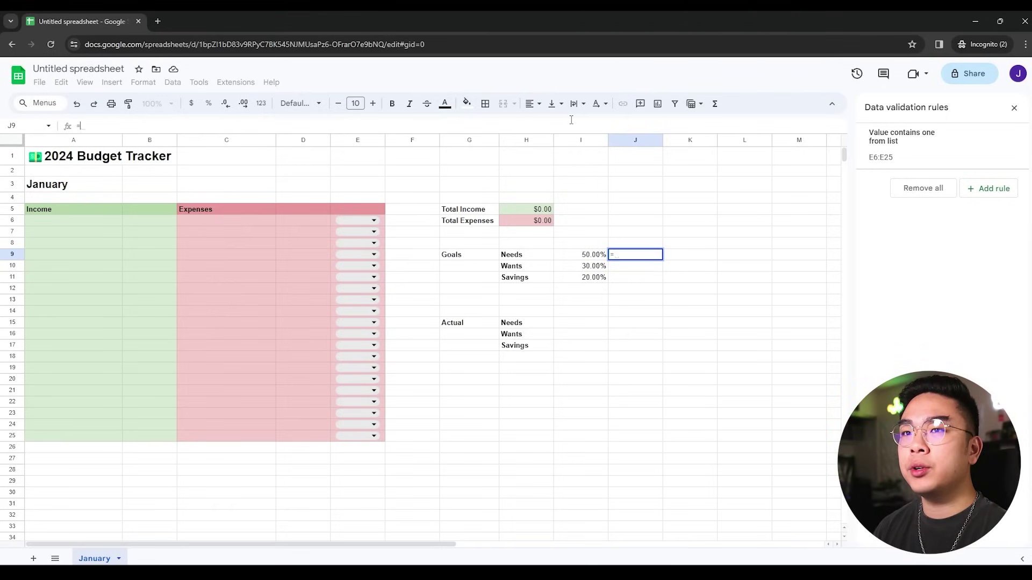
left_click(525, 209)
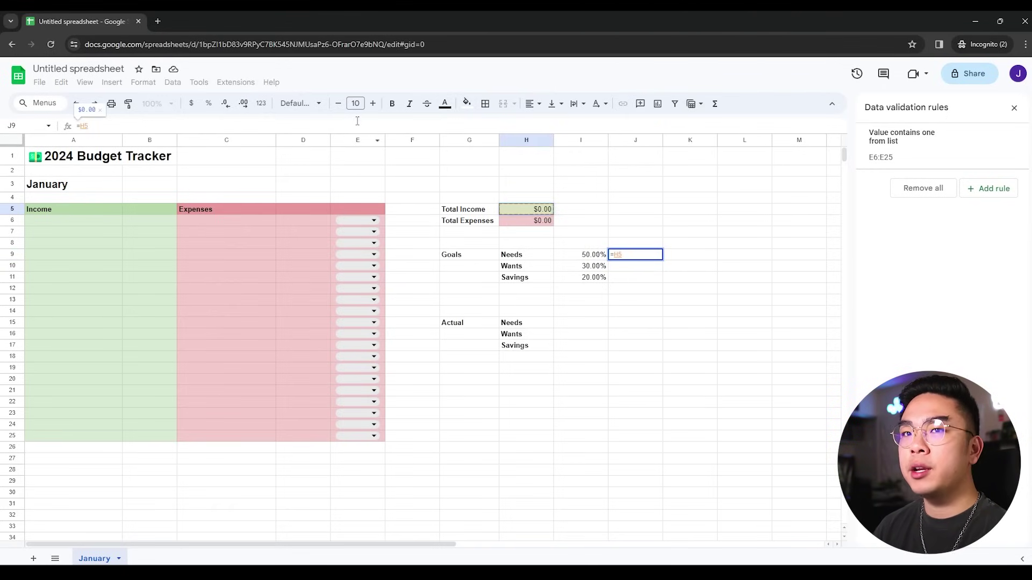
type("*")
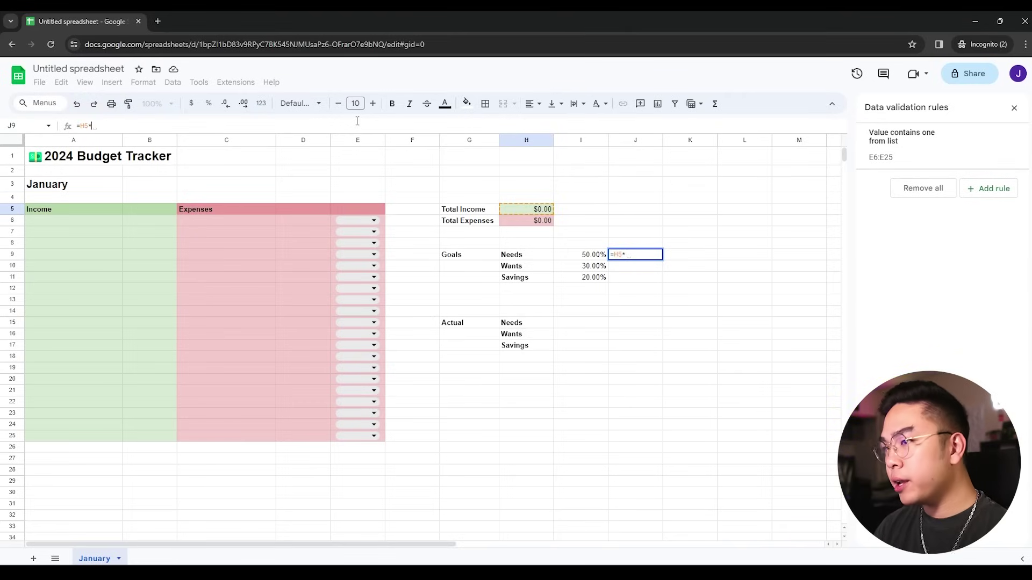
left_click(591, 255)
key("Return")
- Enter =H5*I10 for the Wants goal and accept the suggested =H5*I11 for Savings in J11
type("=")
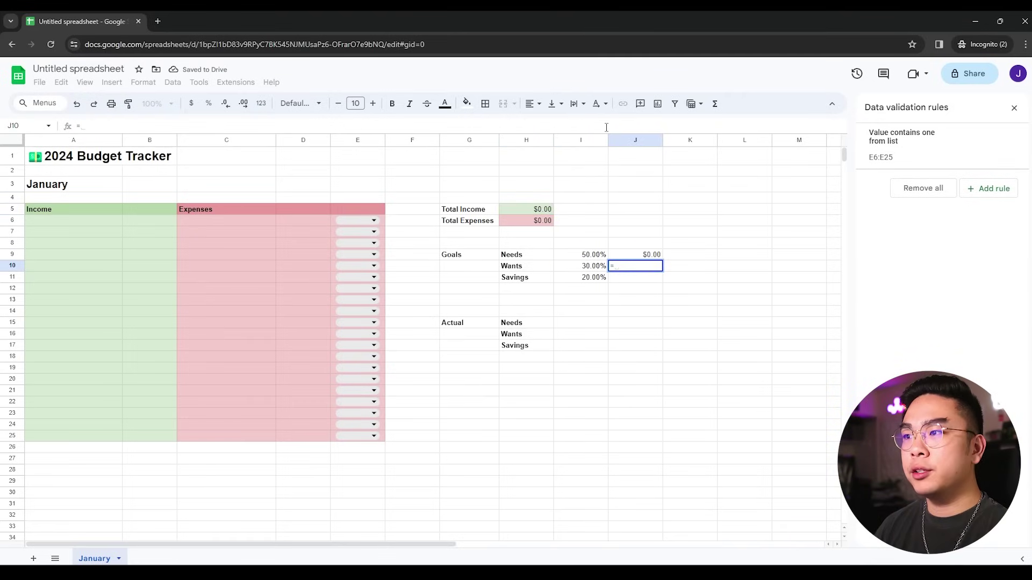
left_click(545, 208)
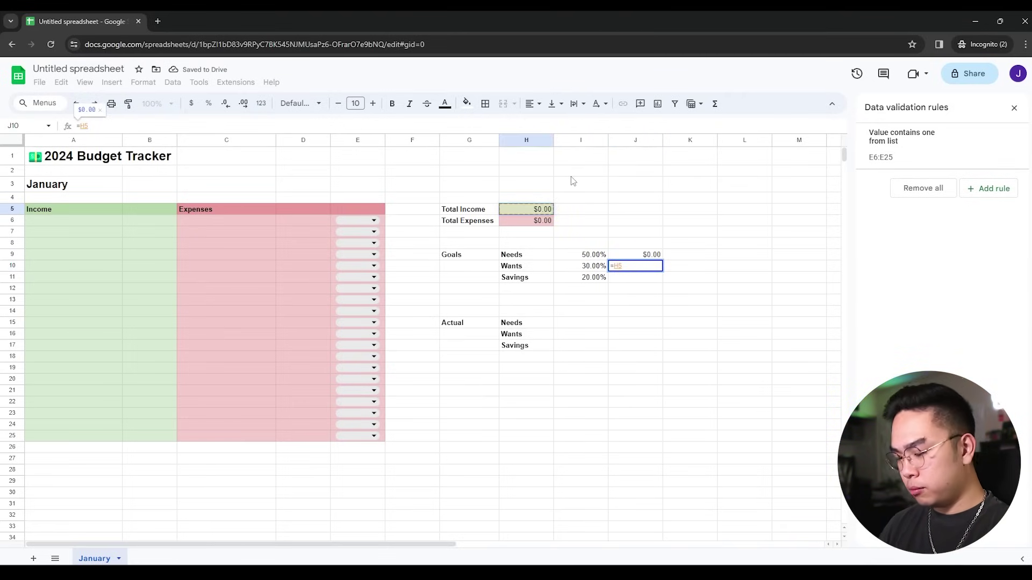
type("*")
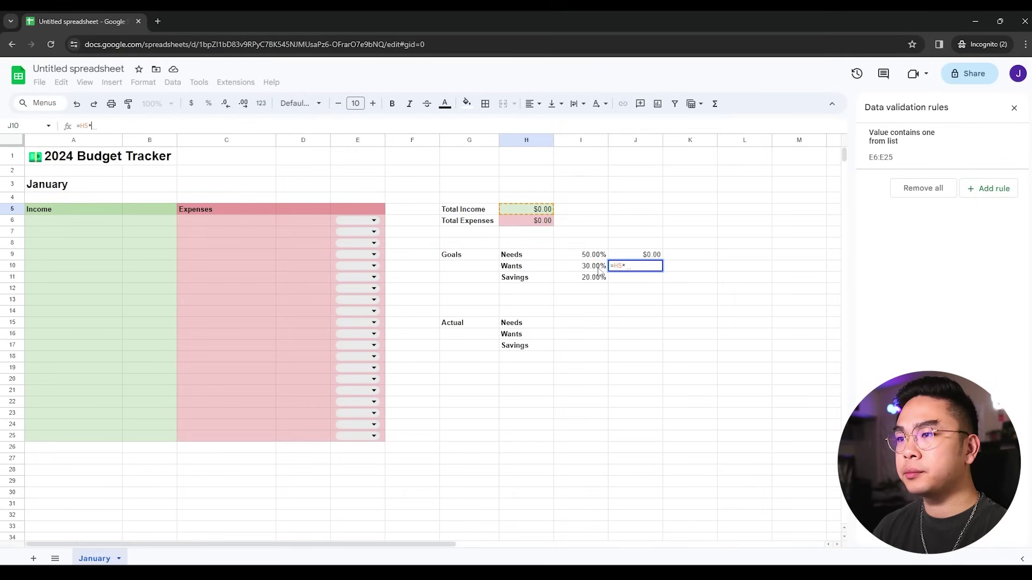
left_click(599, 269)
key("Return")
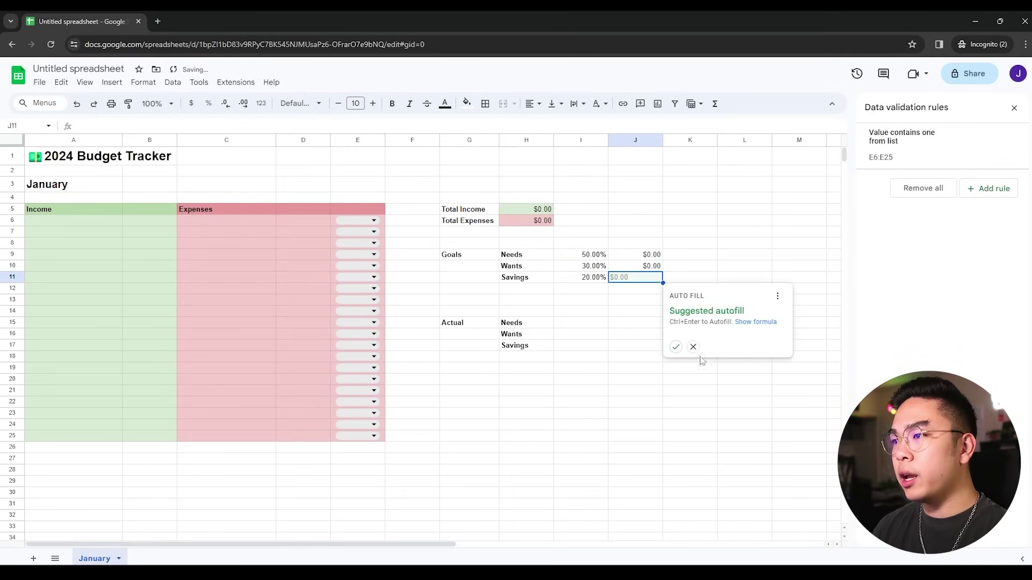
left_click(675, 348)
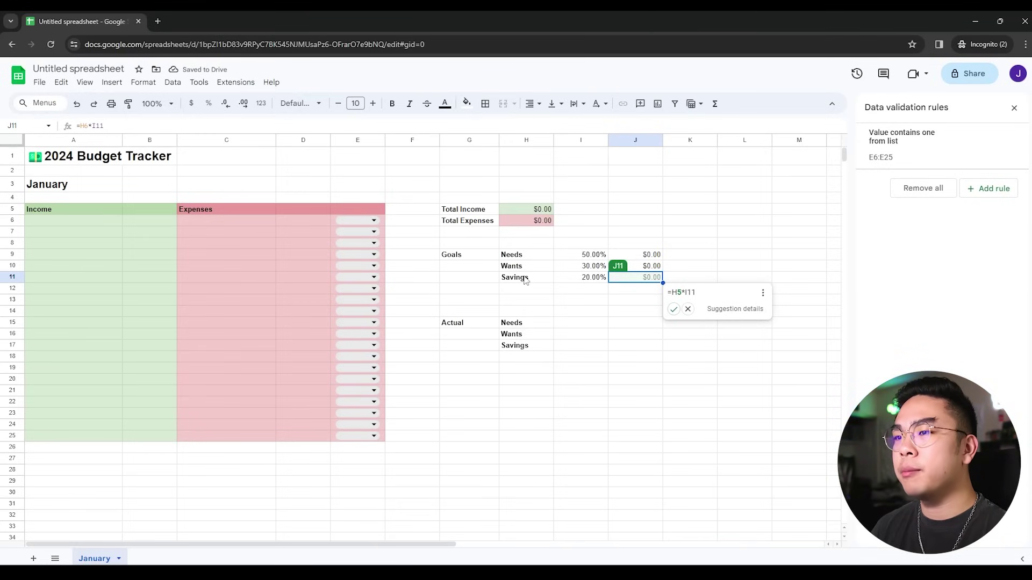
left_click(672, 310)
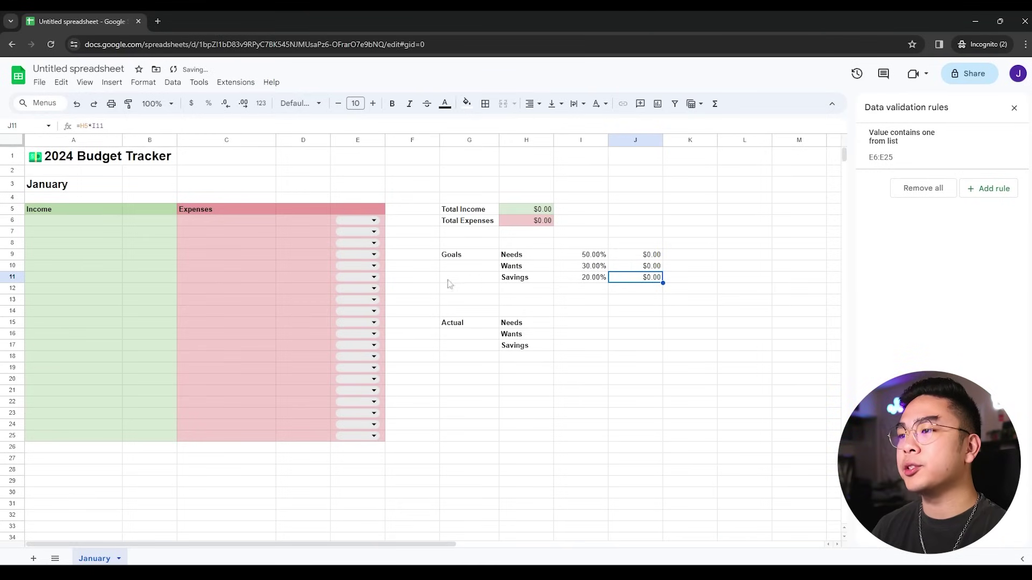
left_click(161, 221)
- Enter a test income of 1000 and verify the Needs, Wants and Savings goal amounts
type("1000")
key("Return")
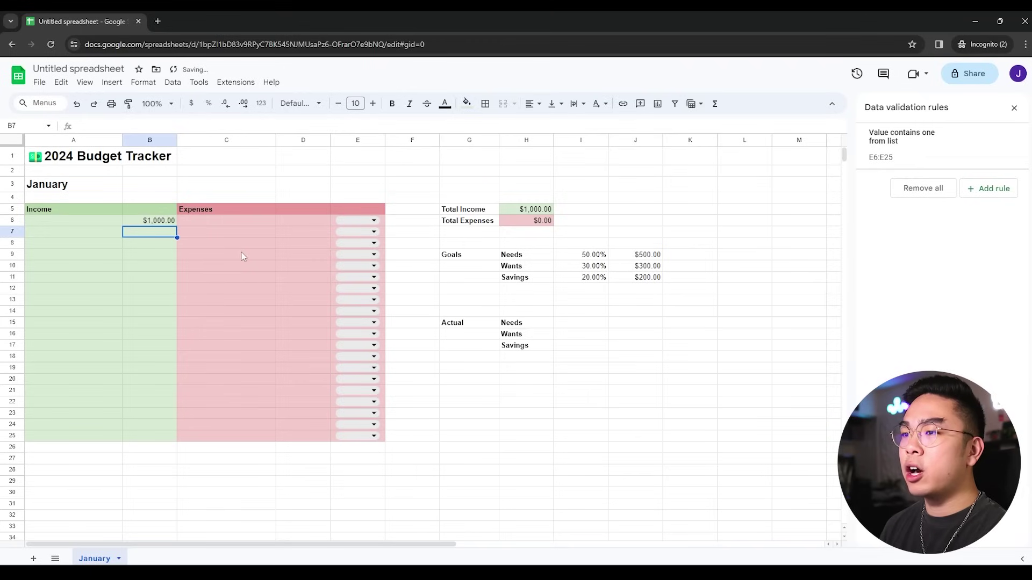
left_click(596, 257)
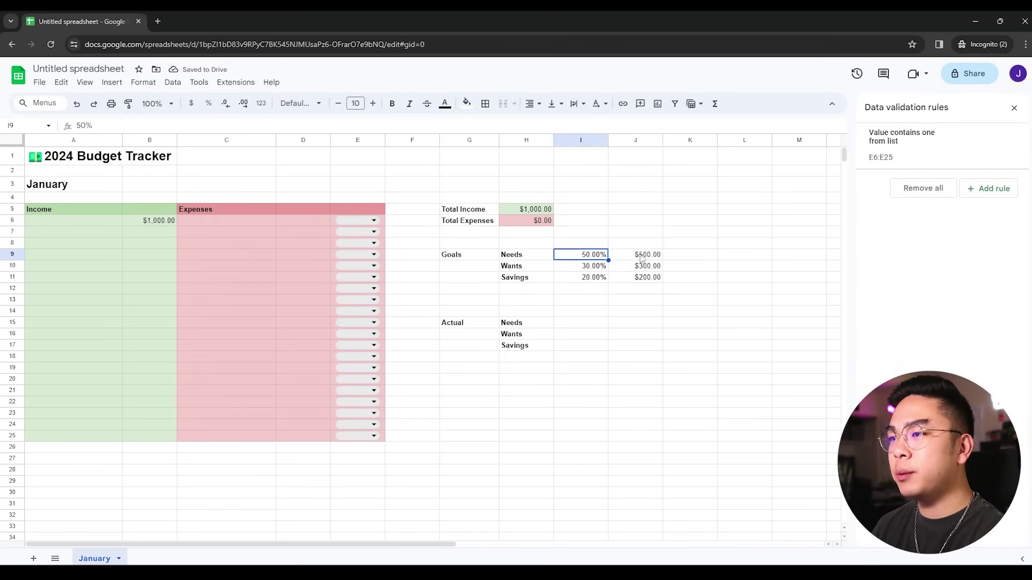
left_click(643, 256)
left_click(645, 270)
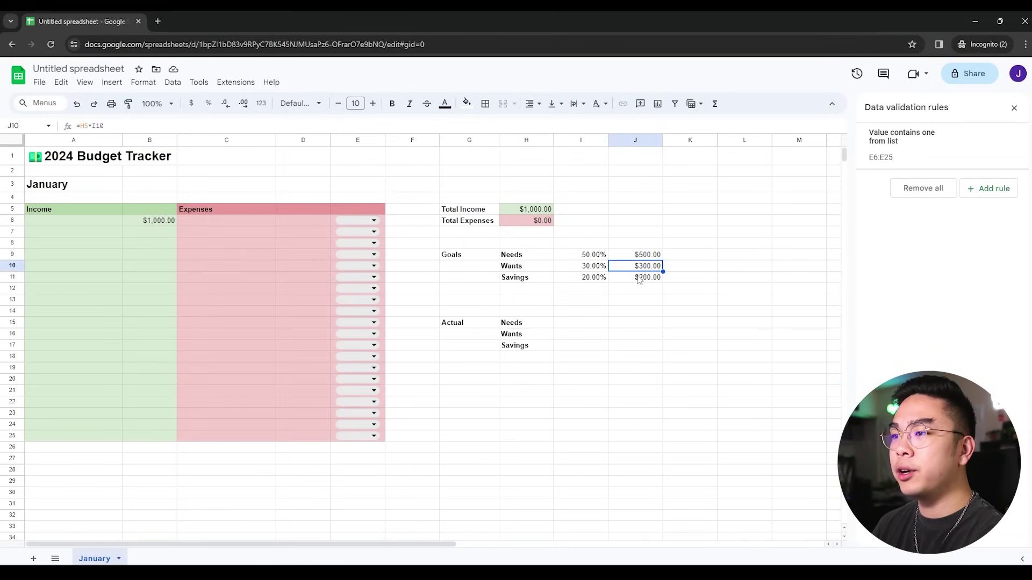
left_click(639, 278)
left_click(641, 270)
left_click(659, 277)
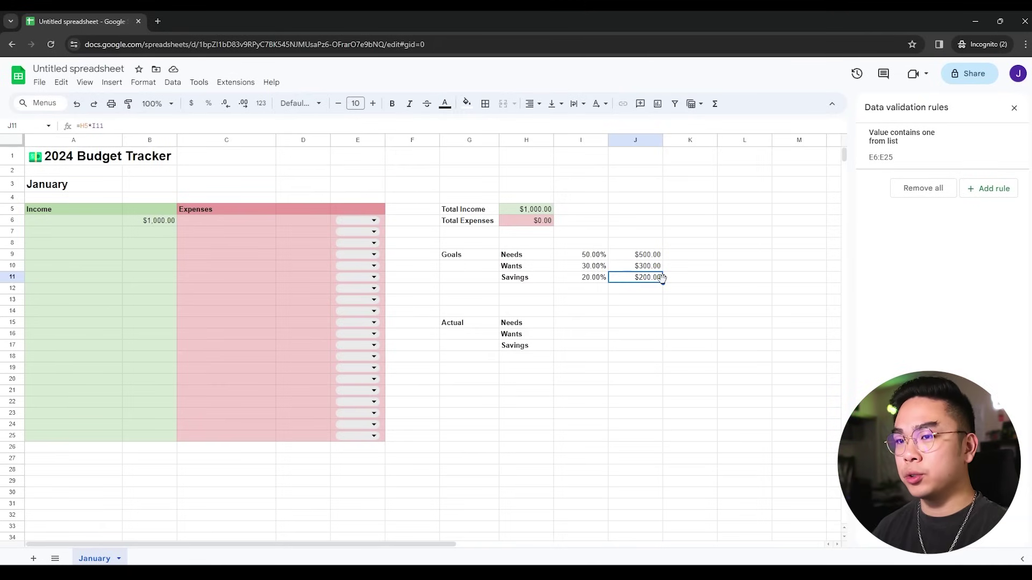
- Enter =SUMIF(E:E, "Needs", D:D) in J15 for the Actual Needs total
left_click(635, 322)
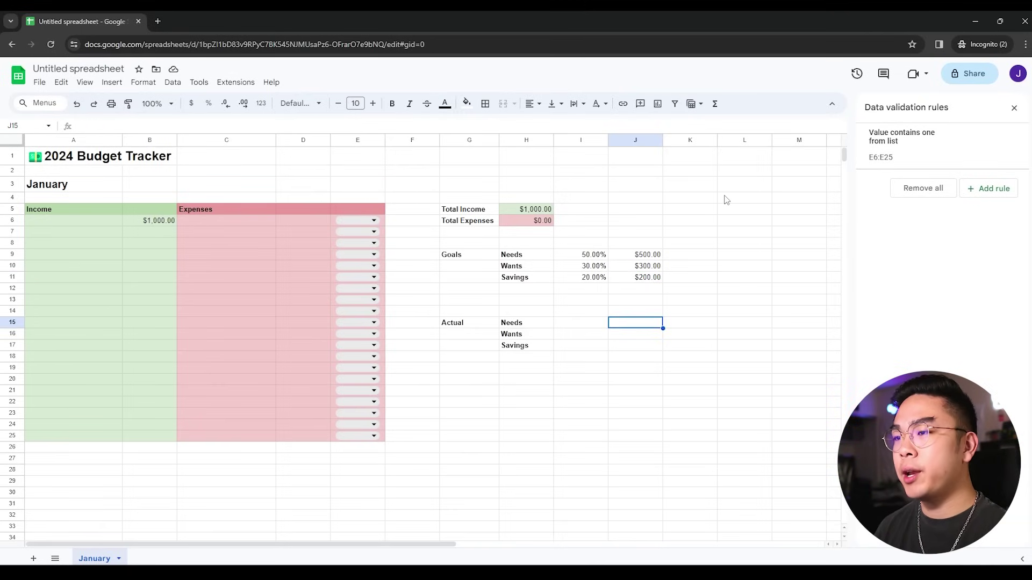
left_click(703, 129)
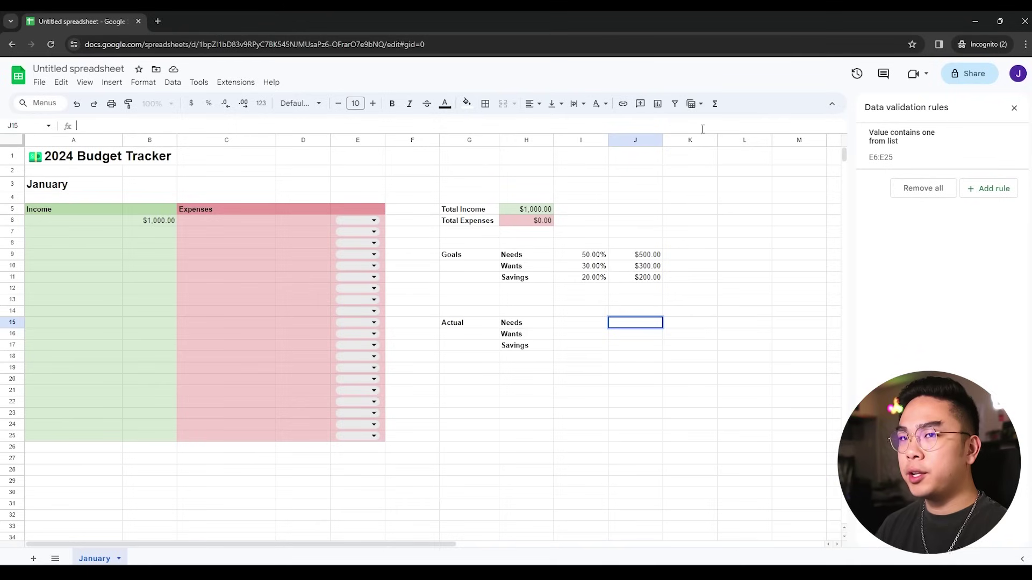
type("=")
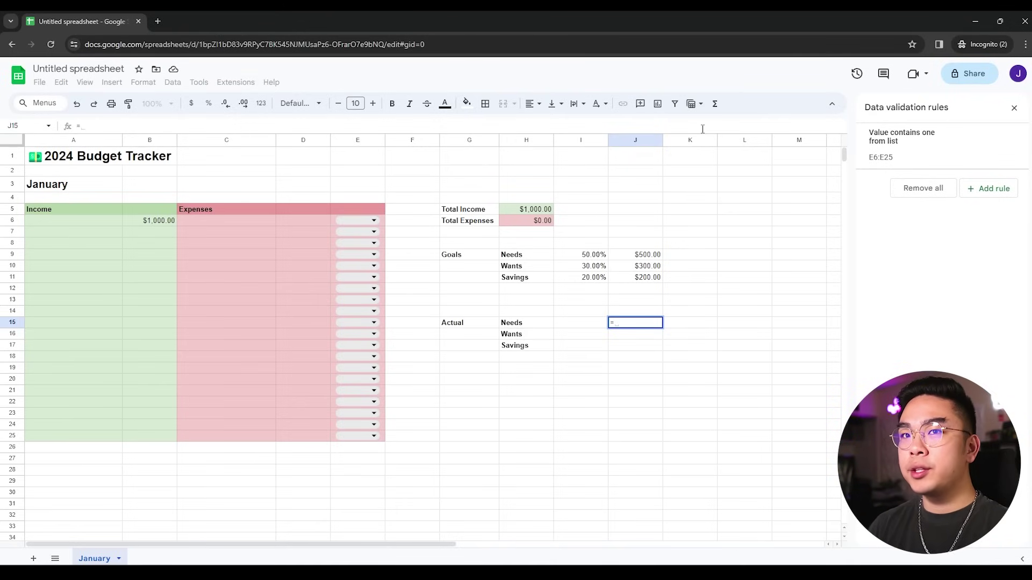
type("SUMIF(")
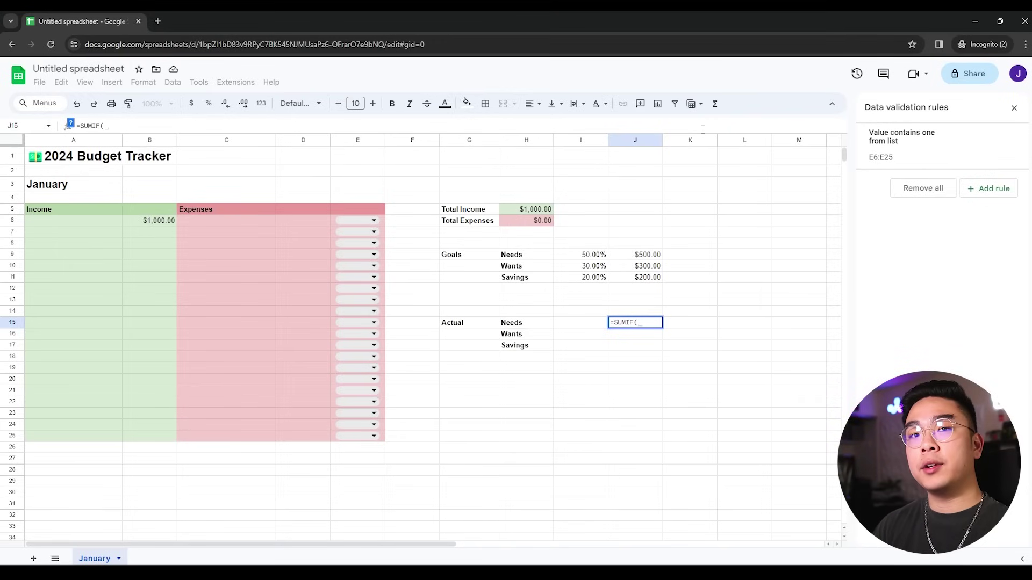
left_click(357, 140)
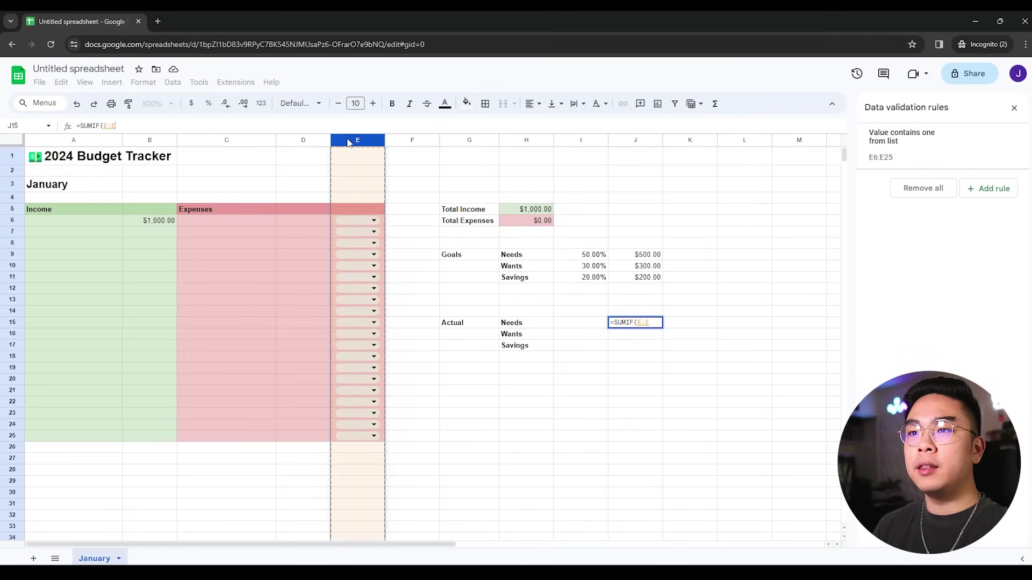
type(", \"Needs\",")
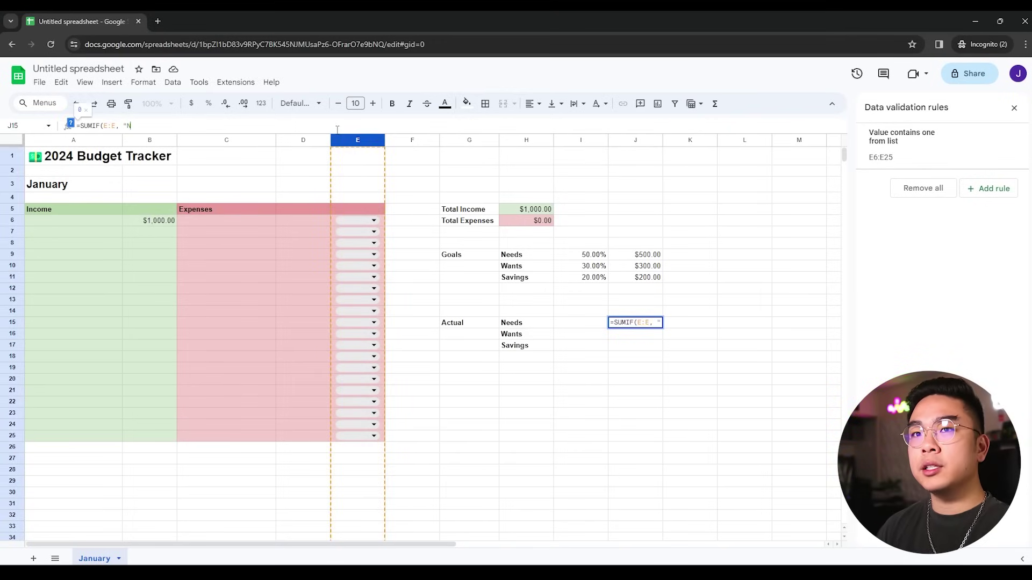
left_click(297, 140)
type(")")
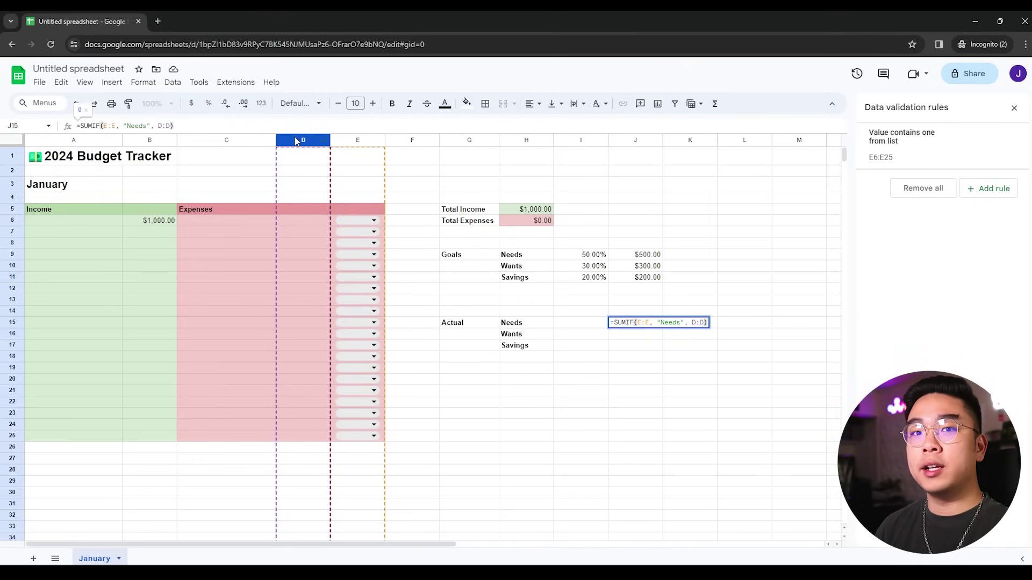
key("Return")
- Format column J as currency
key("ctrl+space")
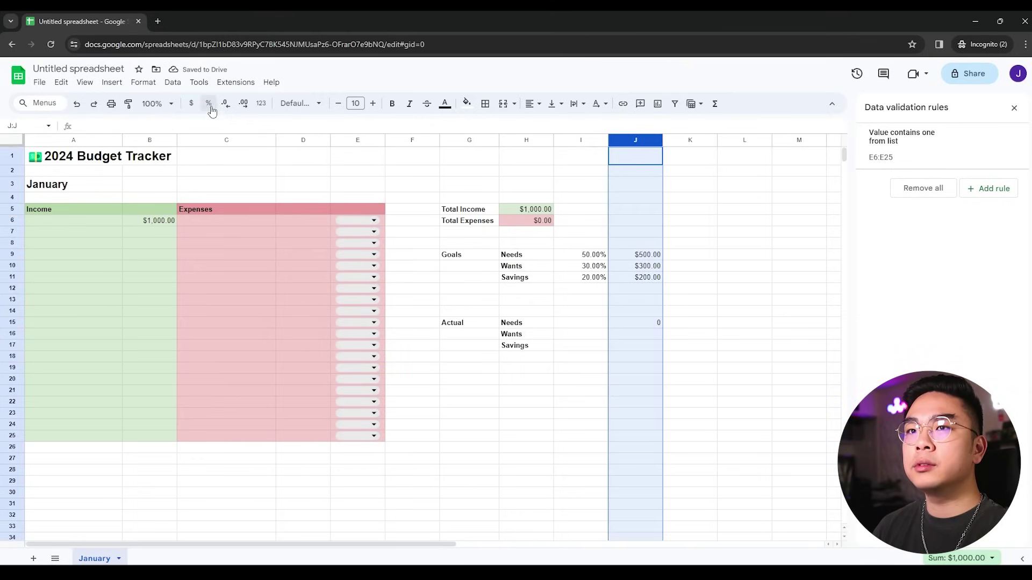
left_click(190, 103)
left_click(628, 325)
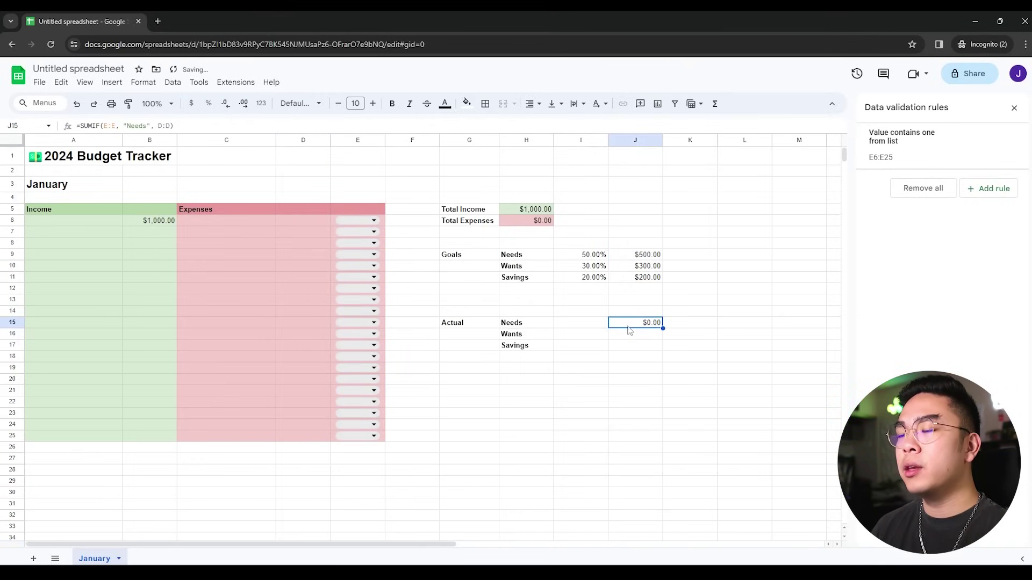
left_click(251, 223)
- Add a $50 expense tagged Needs in row 6, making Actual Needs $50.00
left_click(358, 220)
left_click(348, 232)
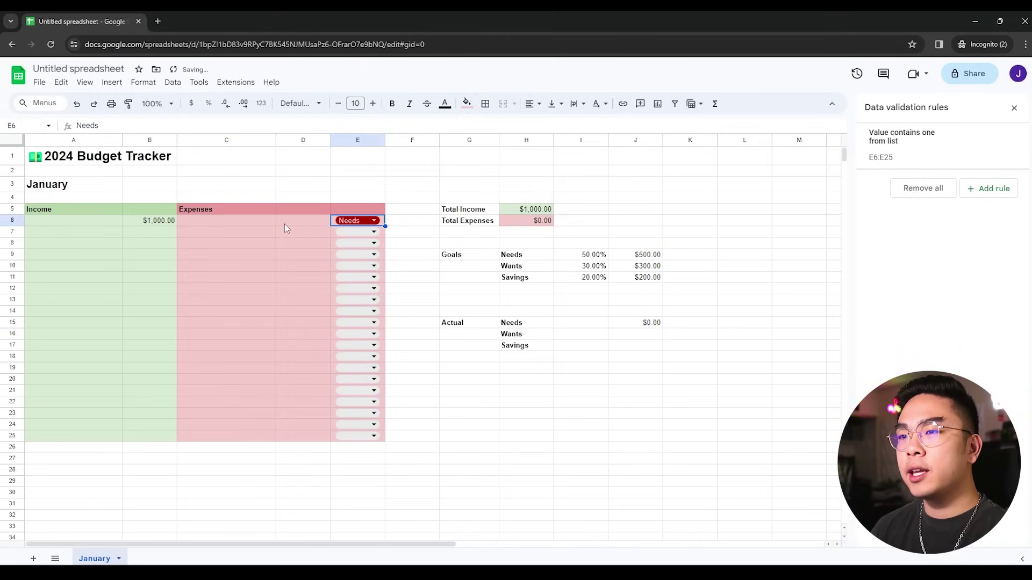
left_click(290, 224)
type("50")
key("Return")
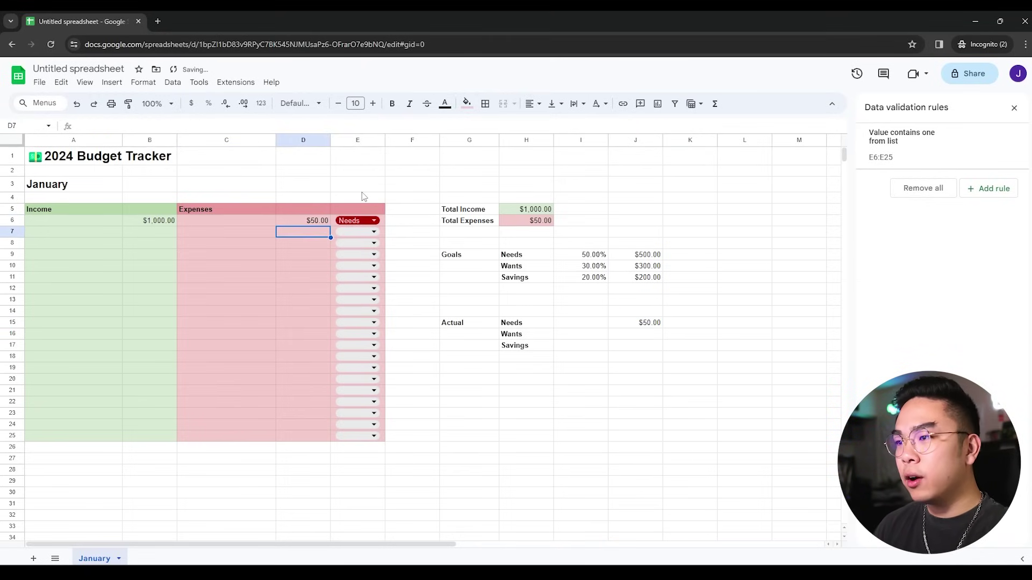
left_click(645, 321)
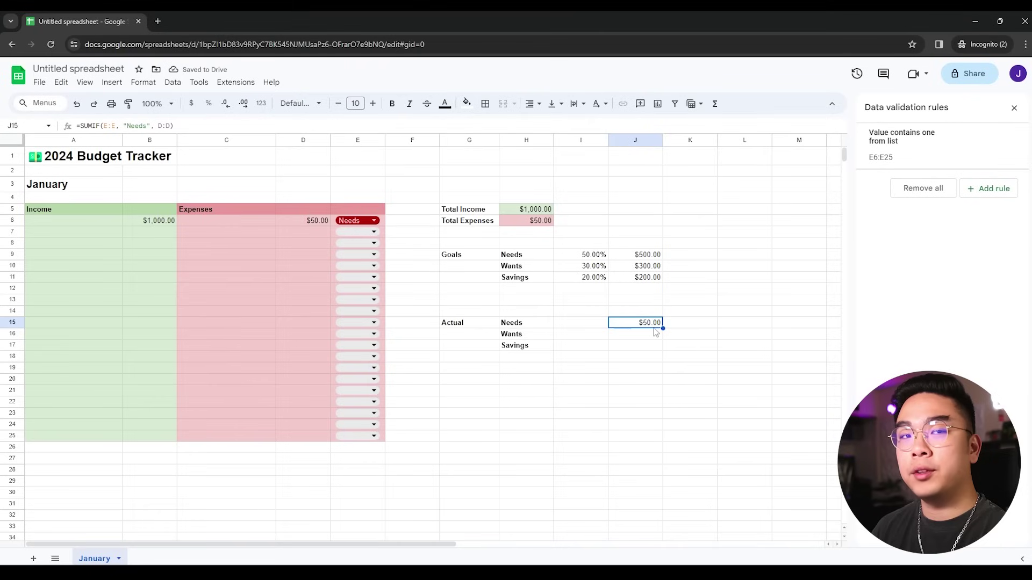
- Add a $20 expense tagged Wants in row 7
left_click(374, 232)
left_click(354, 265)
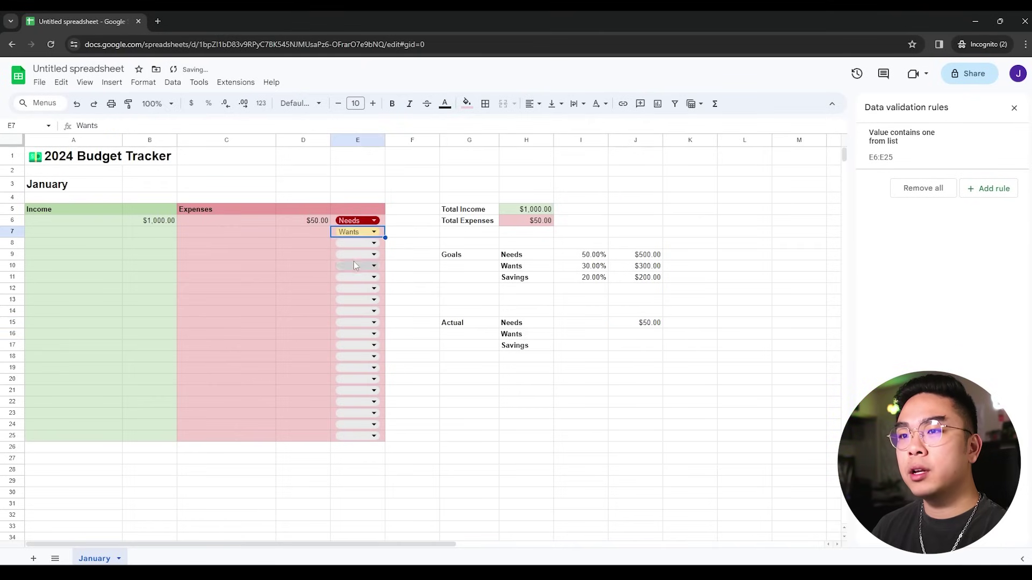
left_click(309, 234)
type("20")
key("Return")
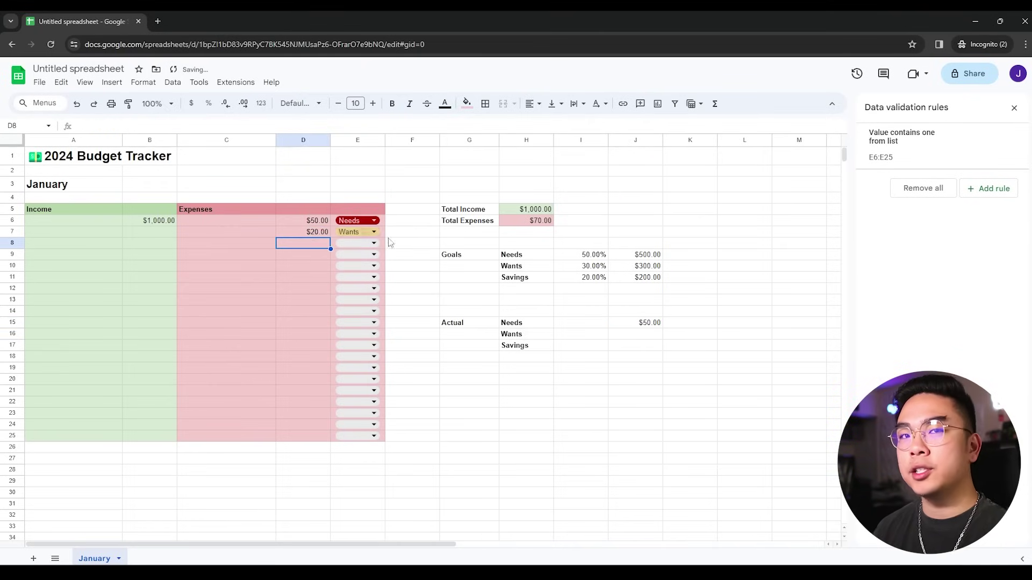
left_click(630, 325)
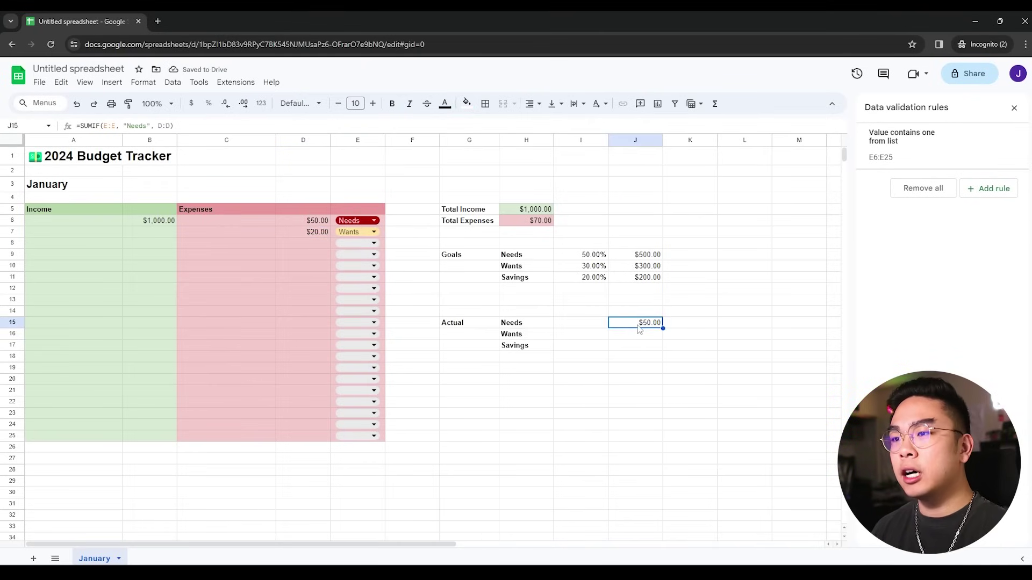
left_click(519, 325)
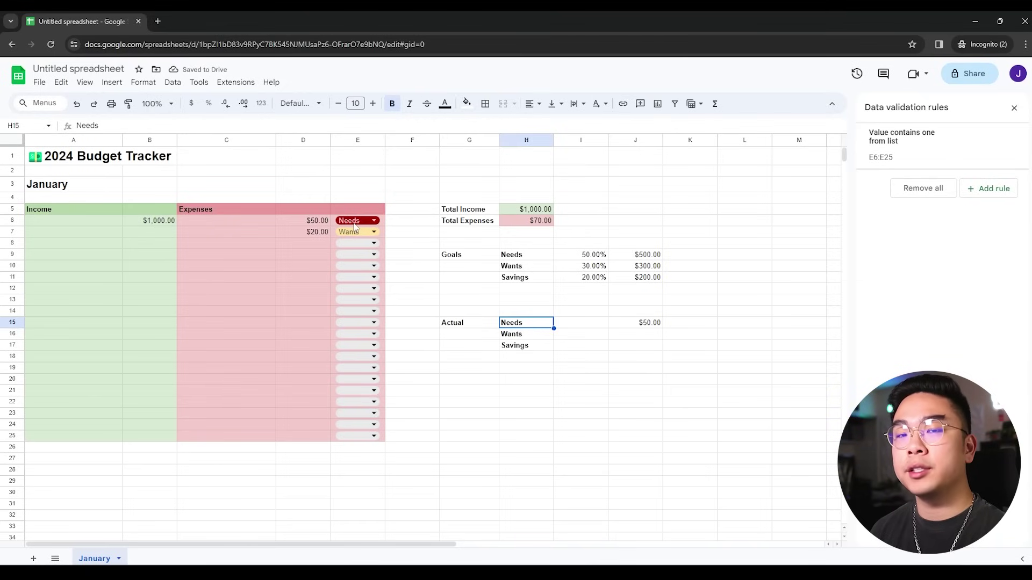
- Copy J15's SUMIF formula into the Wants and Savings cells J16:J17
double_click(640, 323)
key("ctrl+a")
key("ctrl+c")
key("Return")
key("ctrl+v")
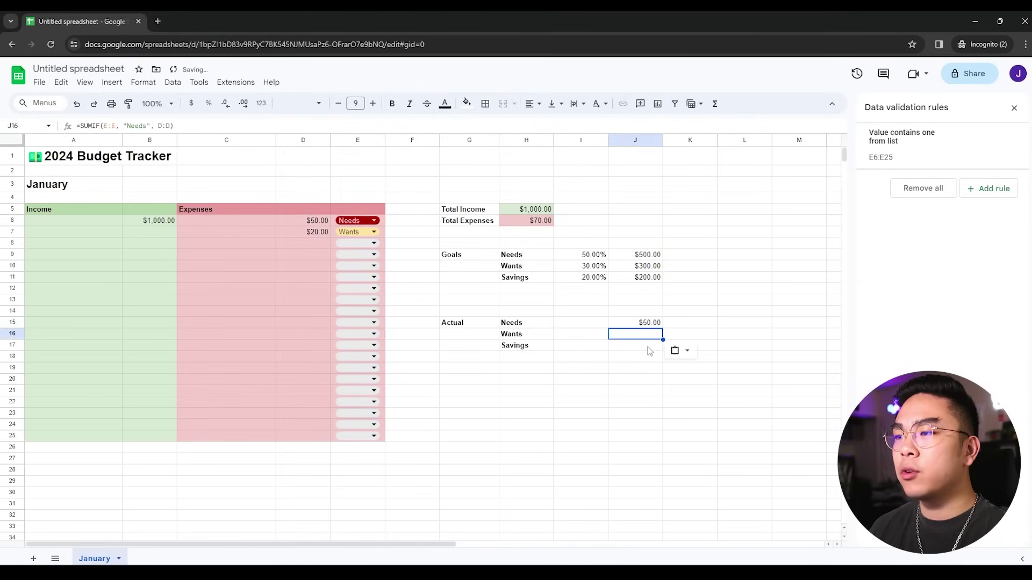
key("Down")
key("ctrl+v")
key("Up")
- Change the copied criteria to "Wants" in J16 and "Savings" in J17
left_click(145, 125)
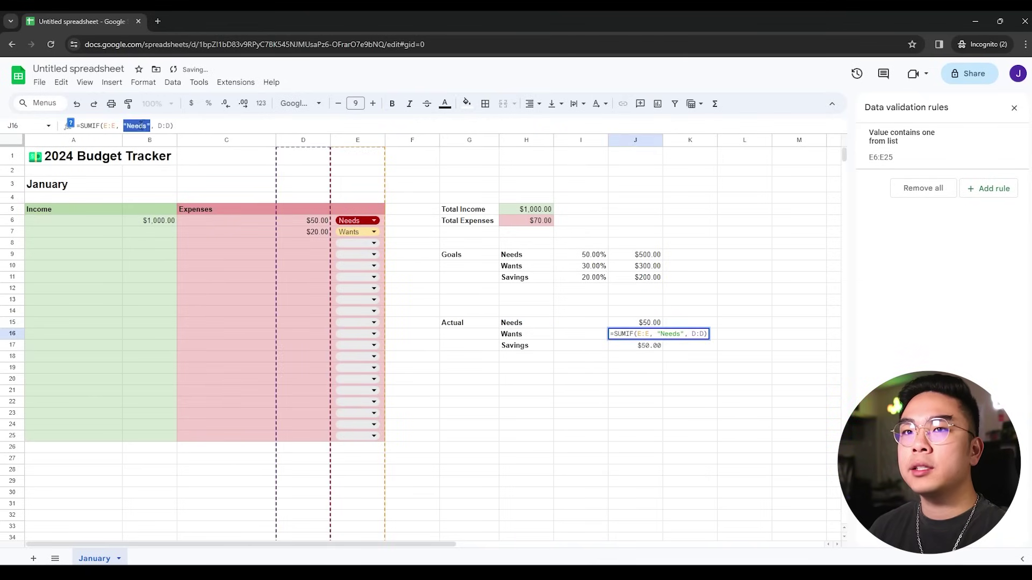
key("BackSpace")
key("BackSpace")
key("BackSpace")
key("BackSpace")
key("BackSpace")
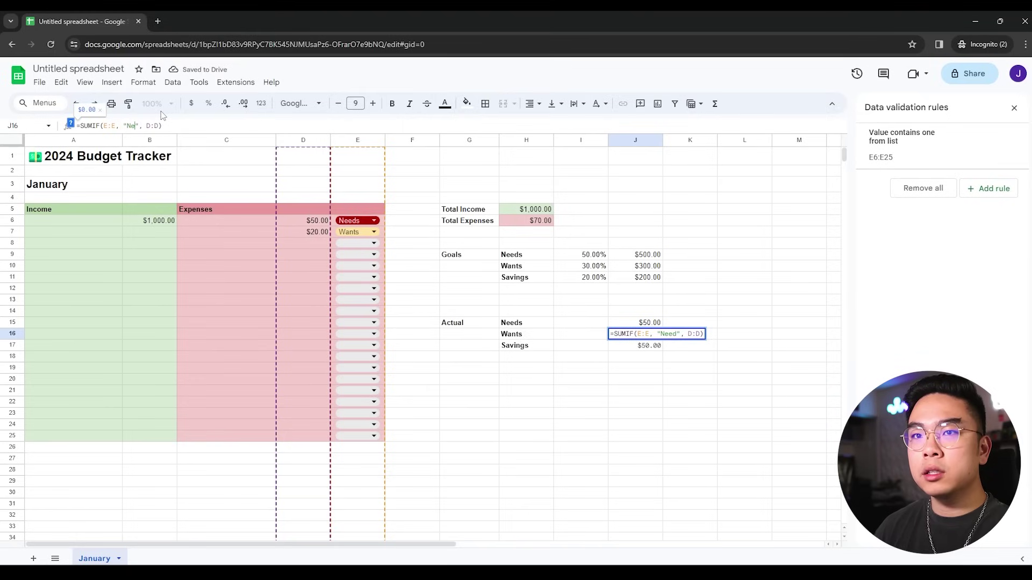
type("Wants")
key("Return")
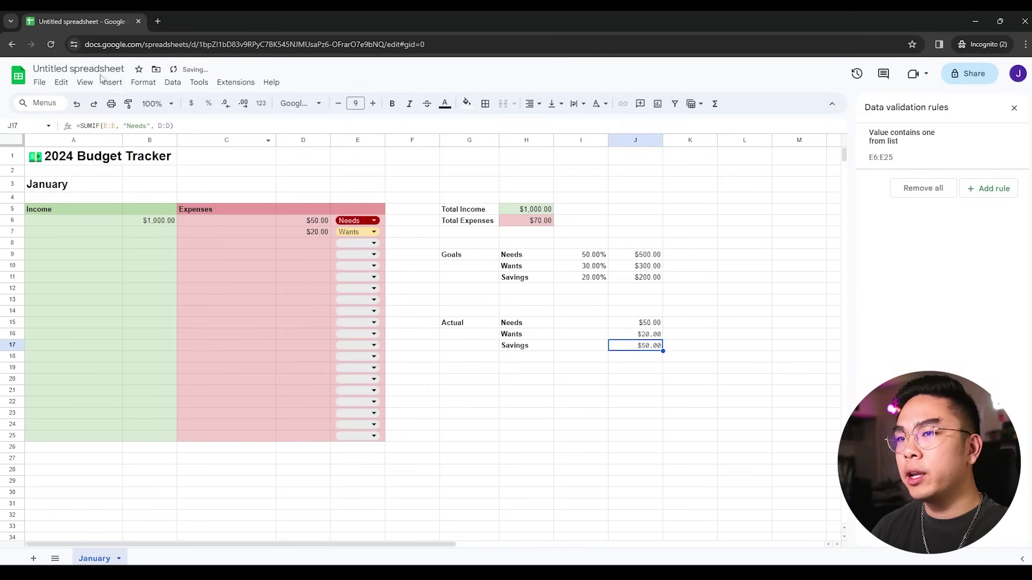
left_click(150, 124)
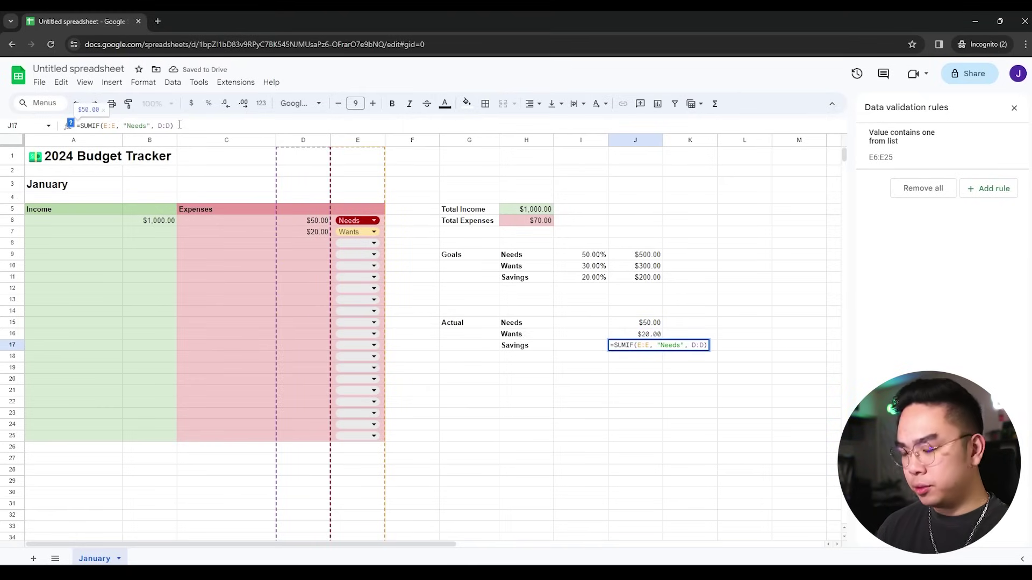
key("BackSpace")
key("BackSpace")
key("BackSpace")
key("BackSpace")
key("BackSpace")
type("Savoi")
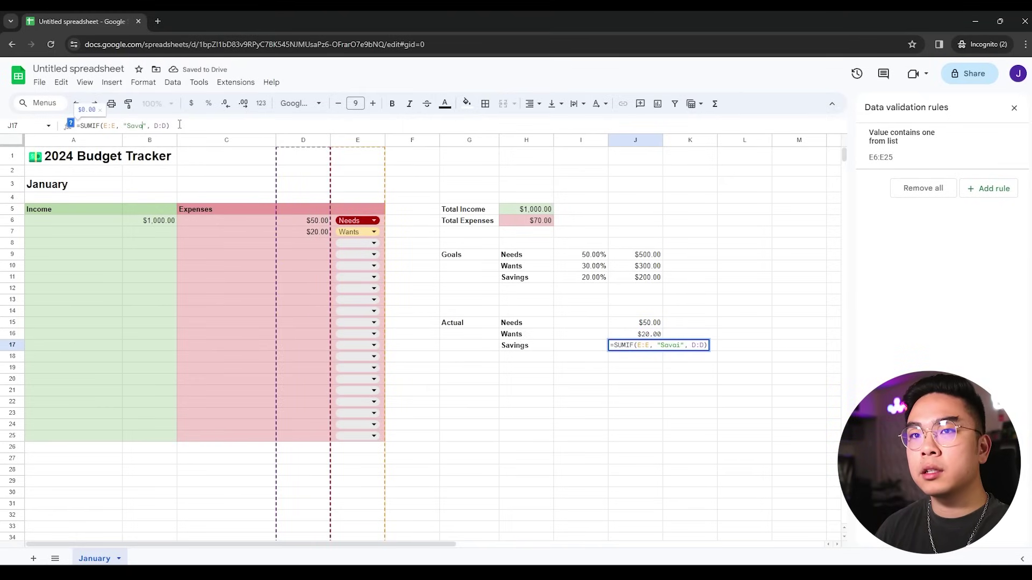
key("BackSpace")
key("BackSpace")
type("ings")
key("Return")
left_click(621, 335)
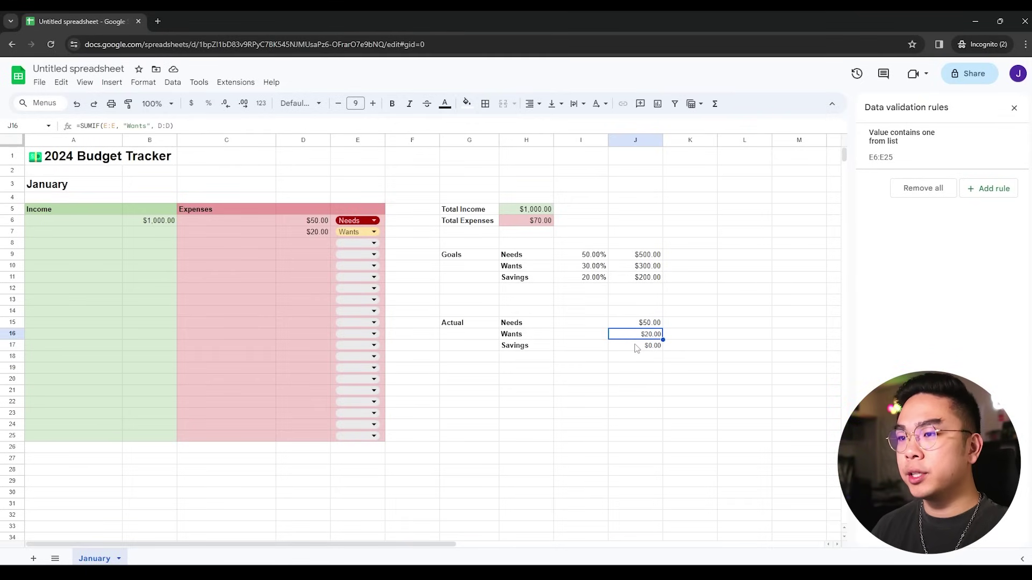
left_click(630, 325)
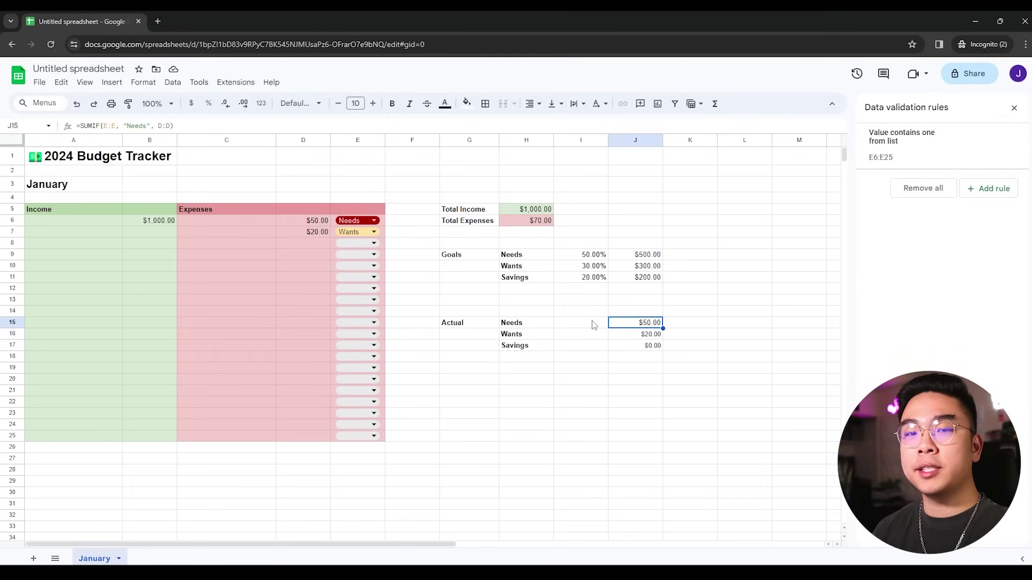
- Enter =J15/H5 in I15 for the Actual Needs percentage
left_click(594, 325)
left_click(534, 127)
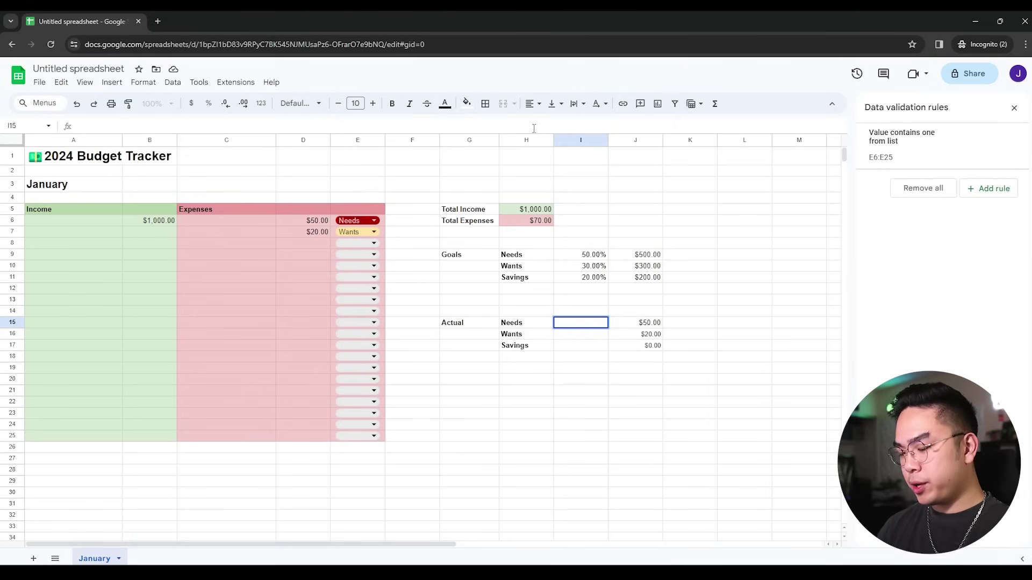
type("=")
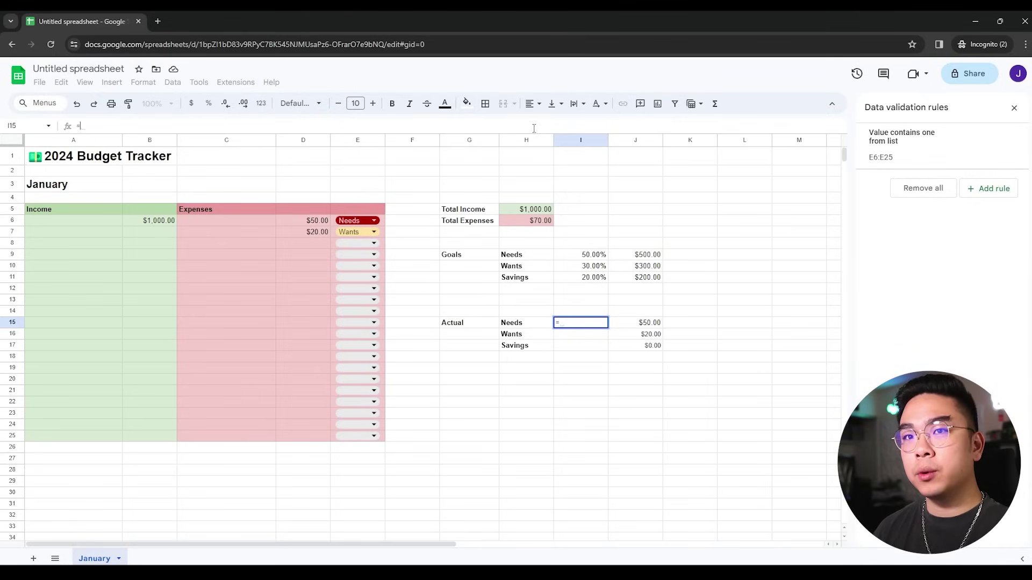
left_click(648, 324)
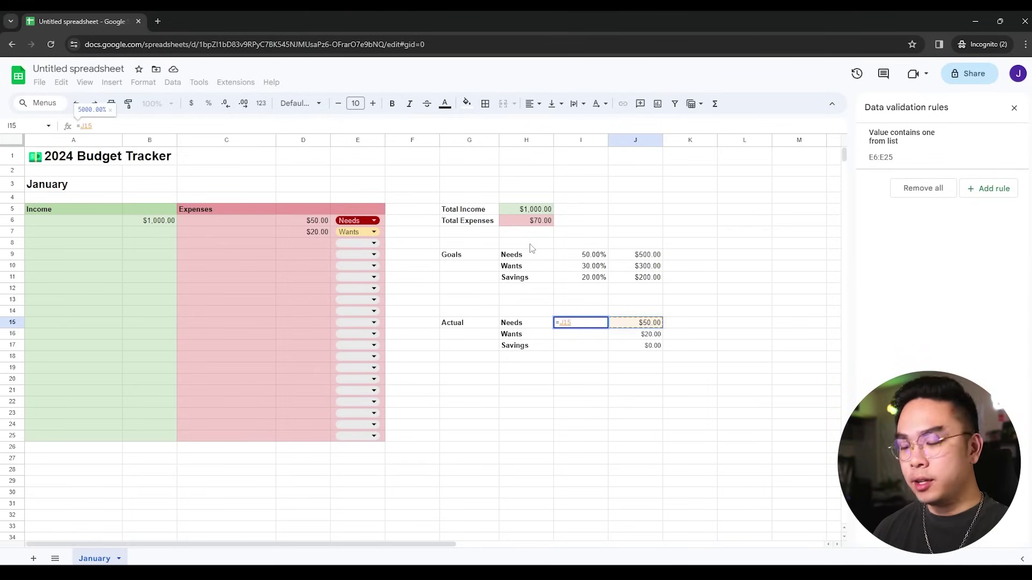
type("/")
left_click(521, 211)
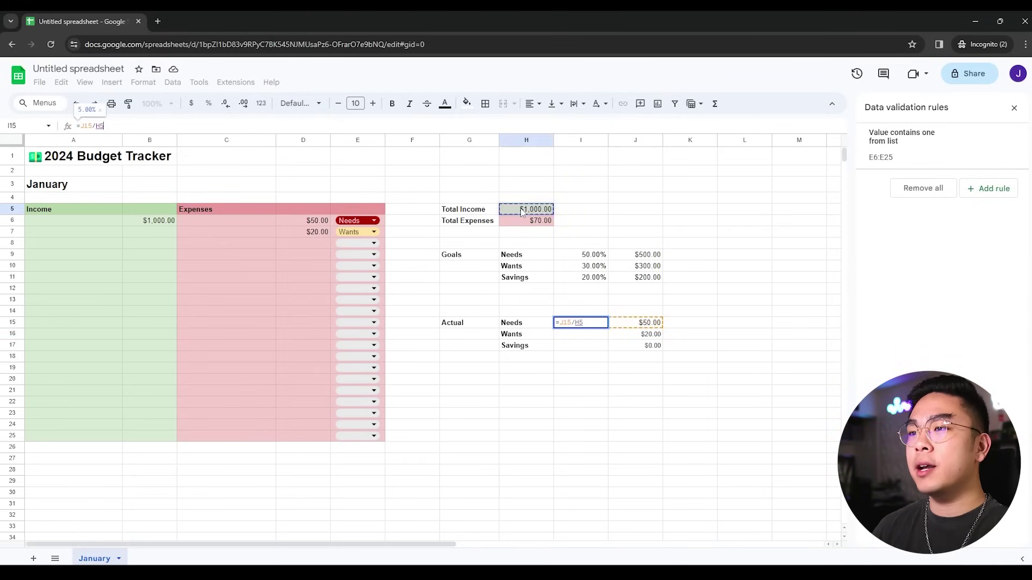
key("Return")
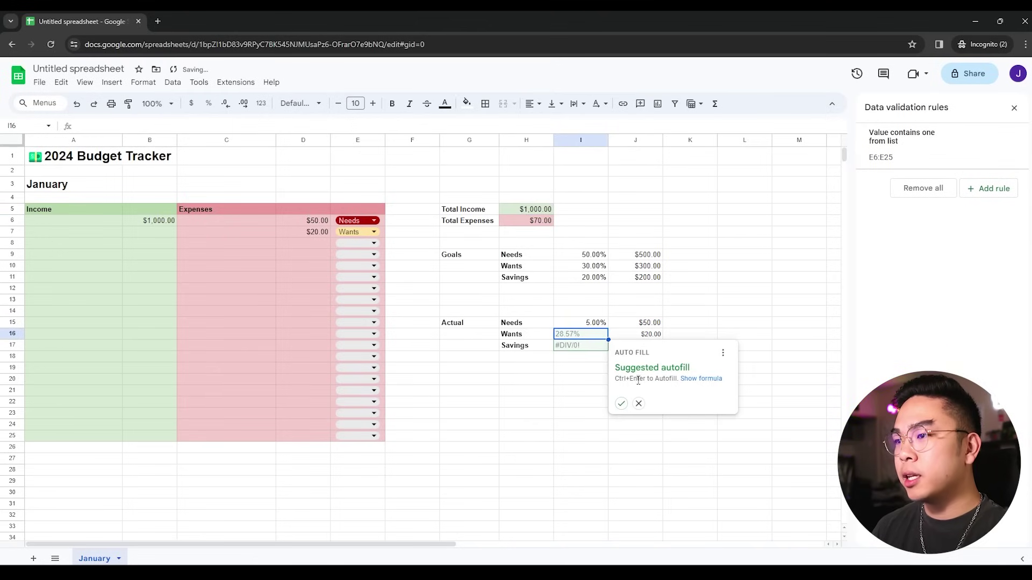
key("Escape")
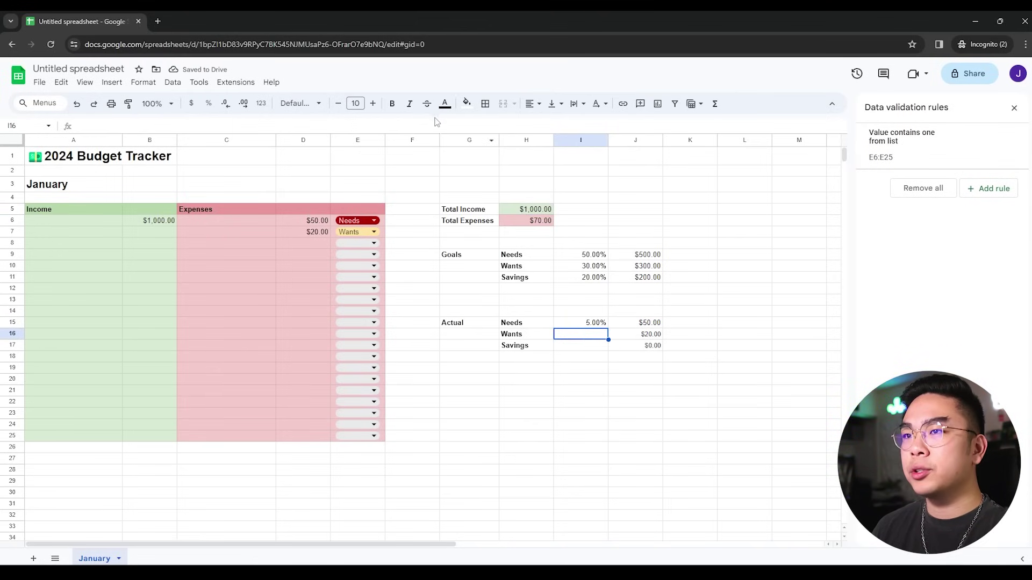
- Enter =J16/H5 in I16 for the Actual Wants percentage
left_click(446, 125)
type("=")
left_click(645, 334)
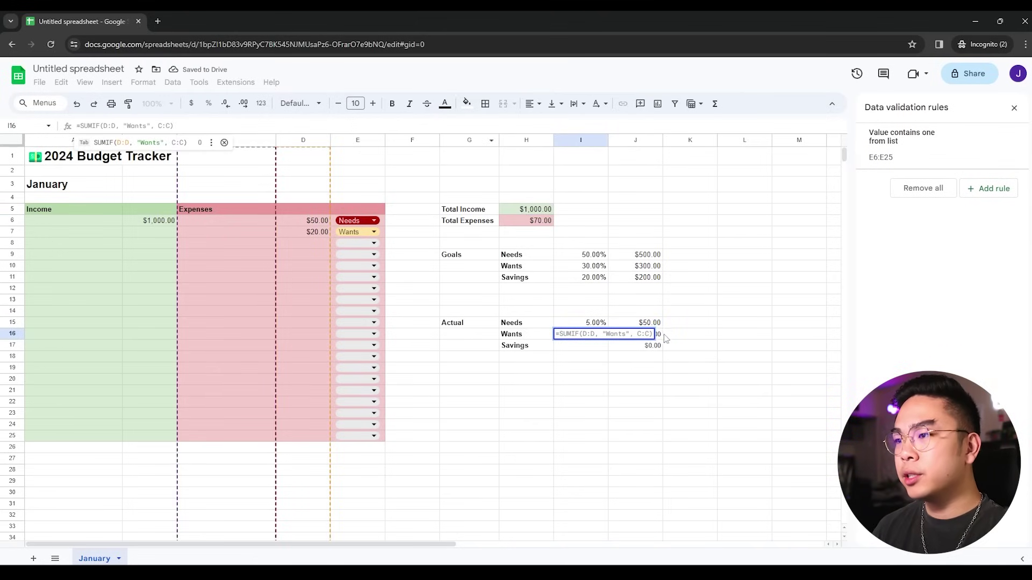
type("/")
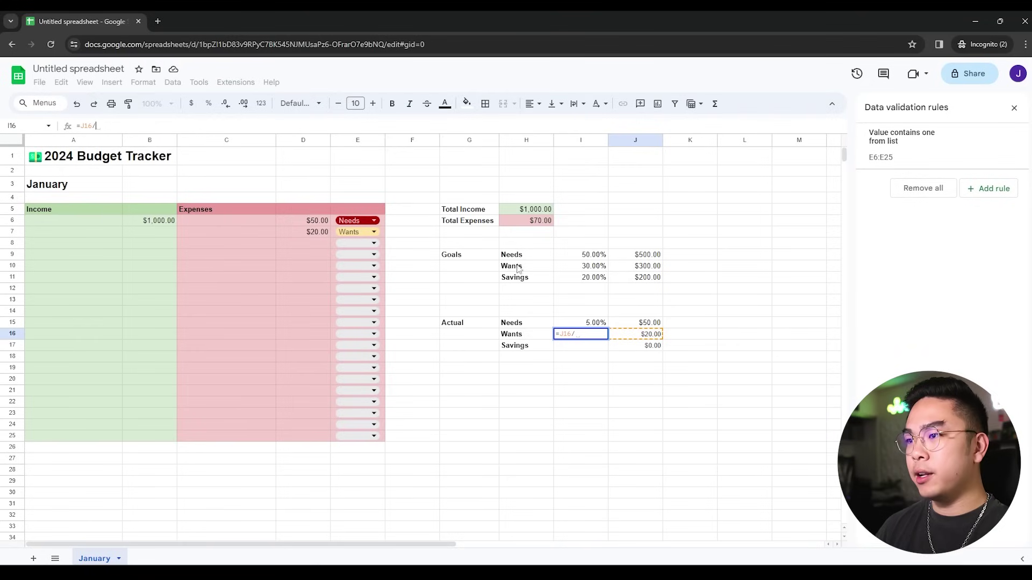
left_click(528, 210)
key("Return")
- Enter =J17/H5 in I17 for the Actual Savings percentage and review the formulas
type("=")
left_click(642, 346)
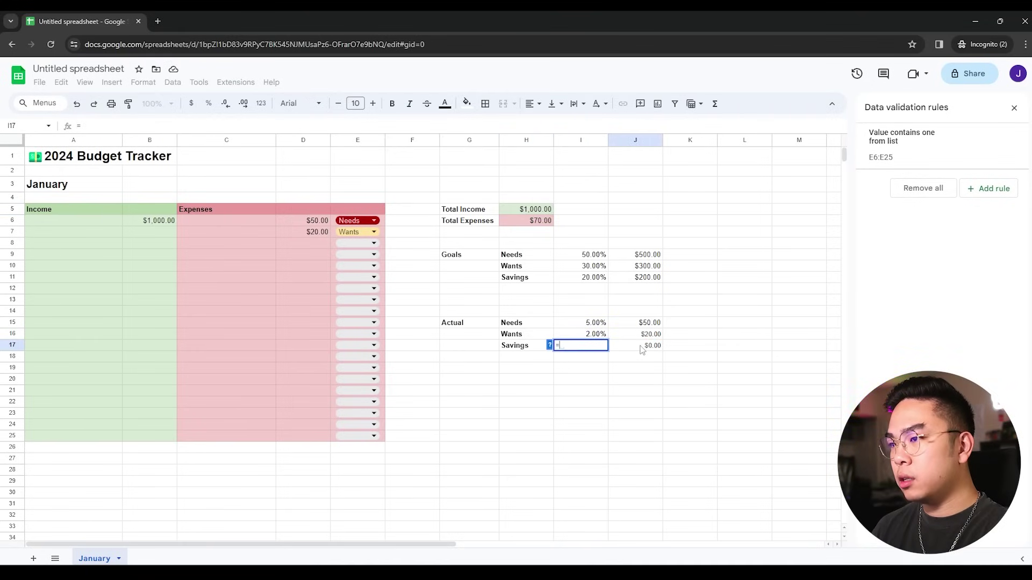
type("./")
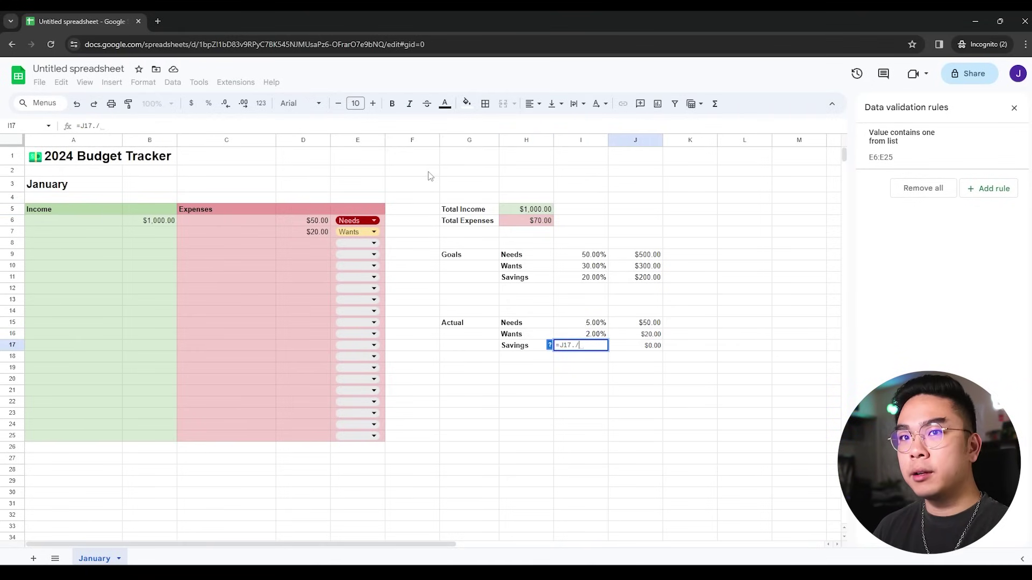
key("BackSpace")
key("BackSpace")
type("/")
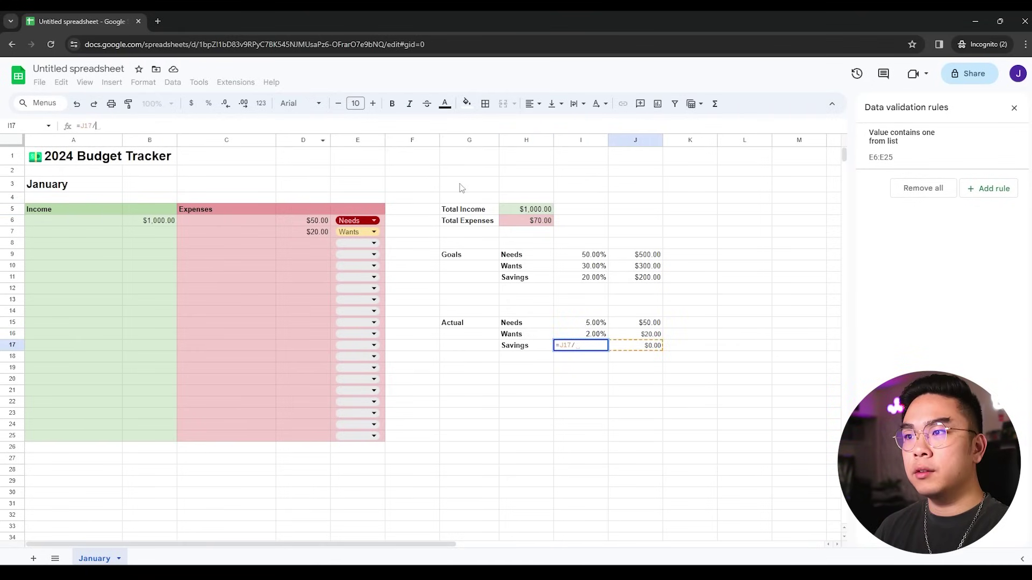
left_click(528, 211)
key("Return")
left_click(578, 413)
left_click(597, 345)
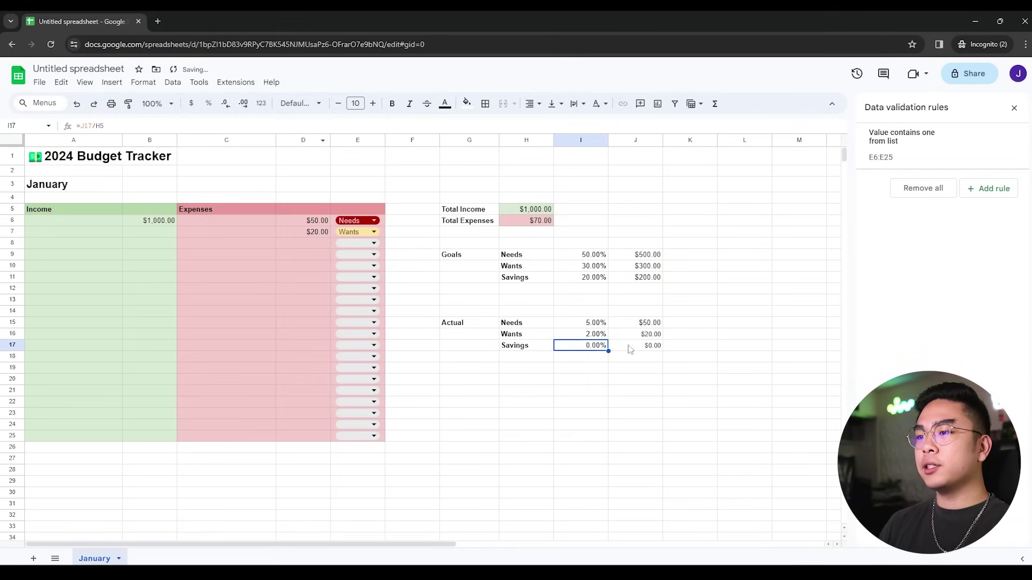
left_click(619, 348)
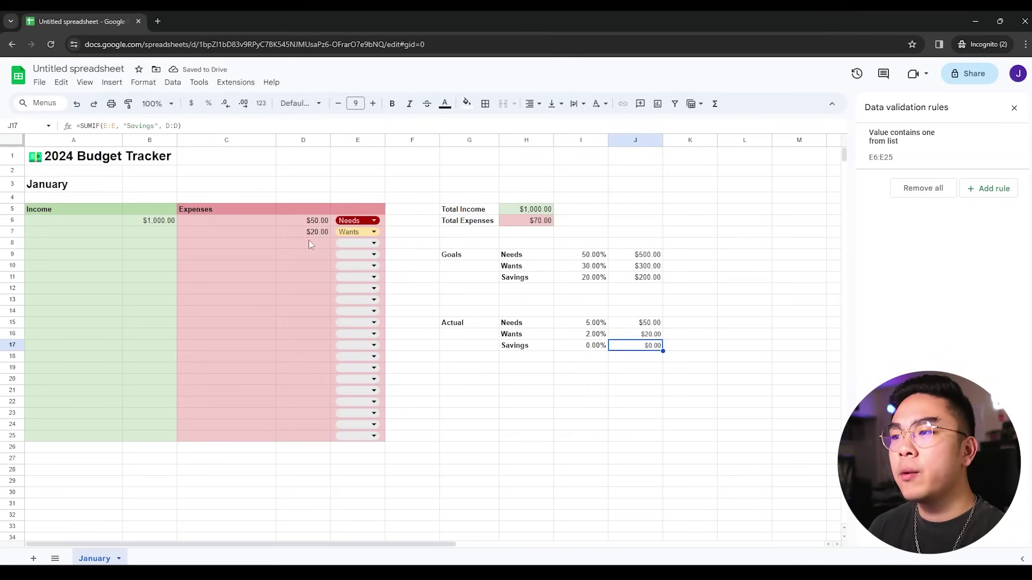
left_click(601, 325)
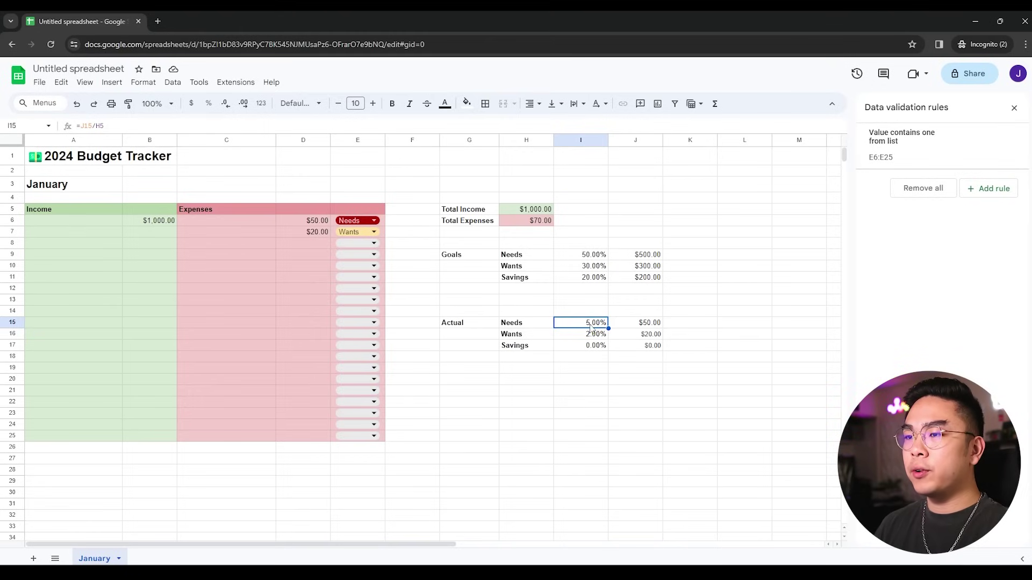
- Change the Needs expense in D6 to 500 and confirm Actual Needs now shows 50%
left_click(301, 222)
type("500")
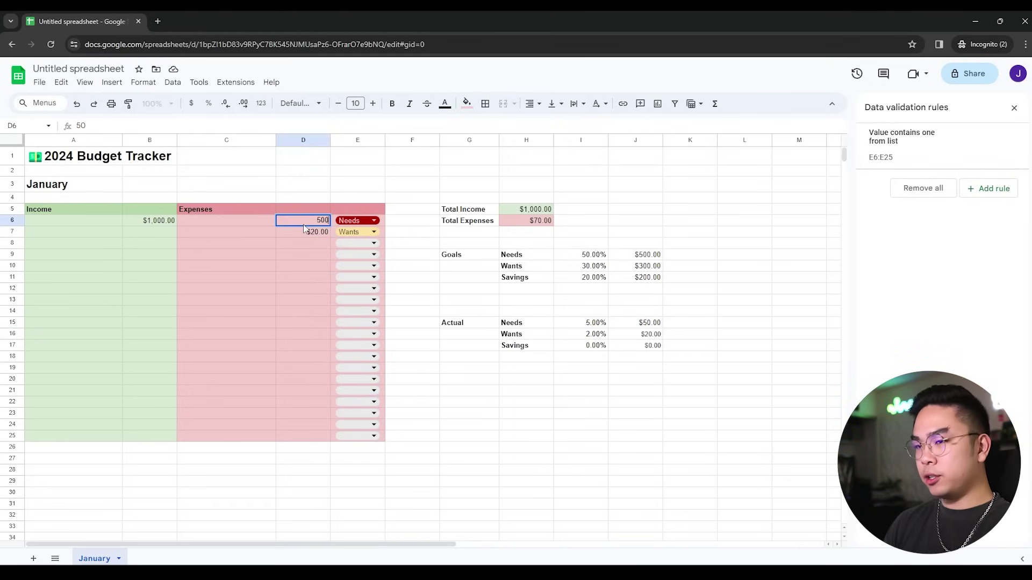
key("Return")
left_click(591, 256)
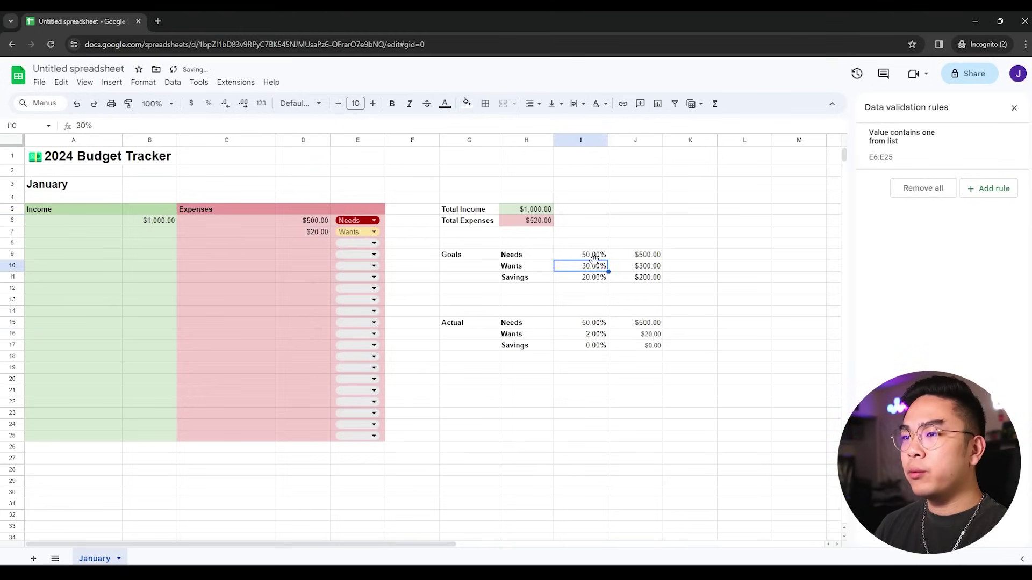
left_click(599, 323)
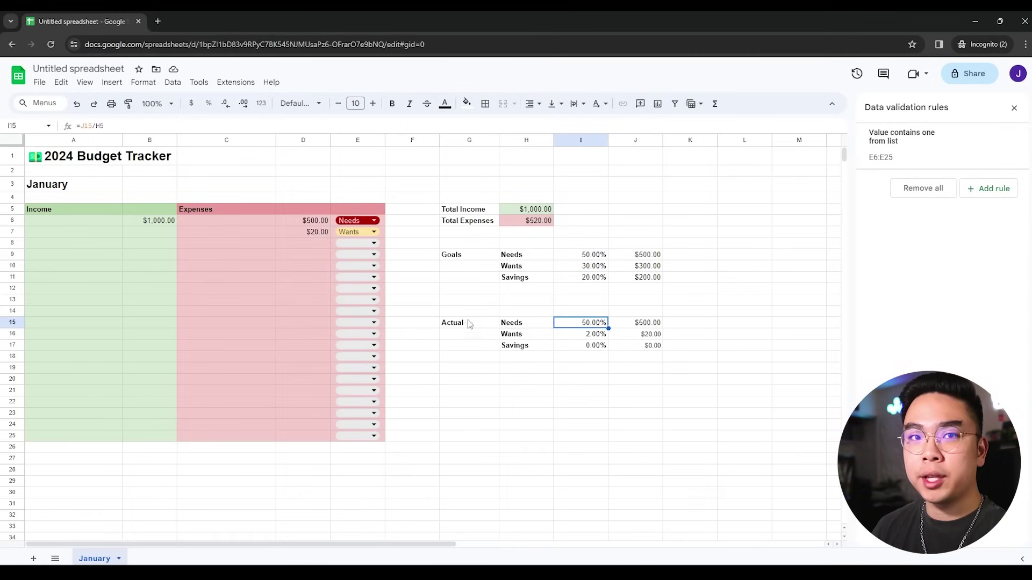
- Inspect the $20 Wants expense alongside the 30% Wants goal and actual percentage formulas
left_click(315, 235)
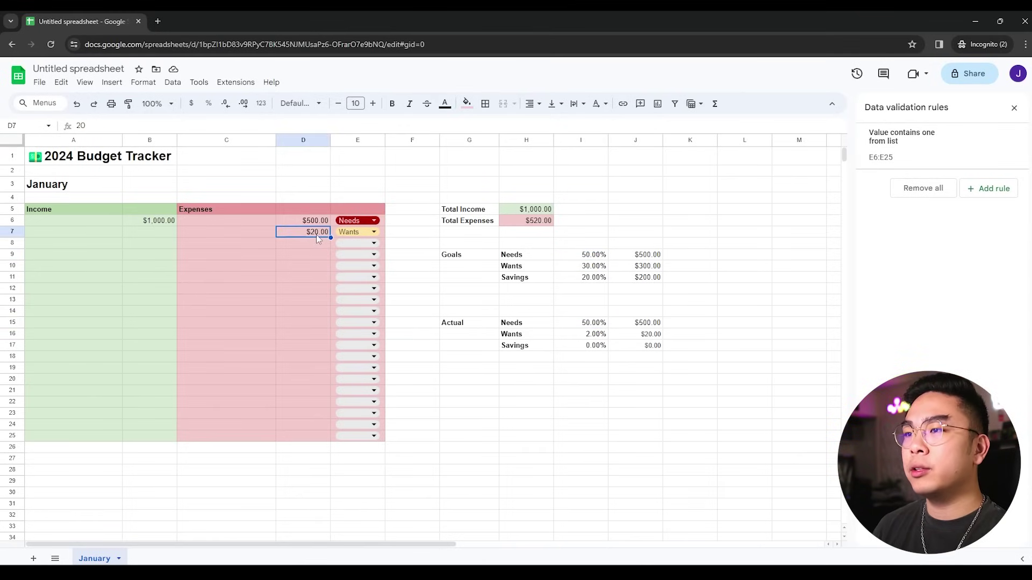
left_click(589, 271)
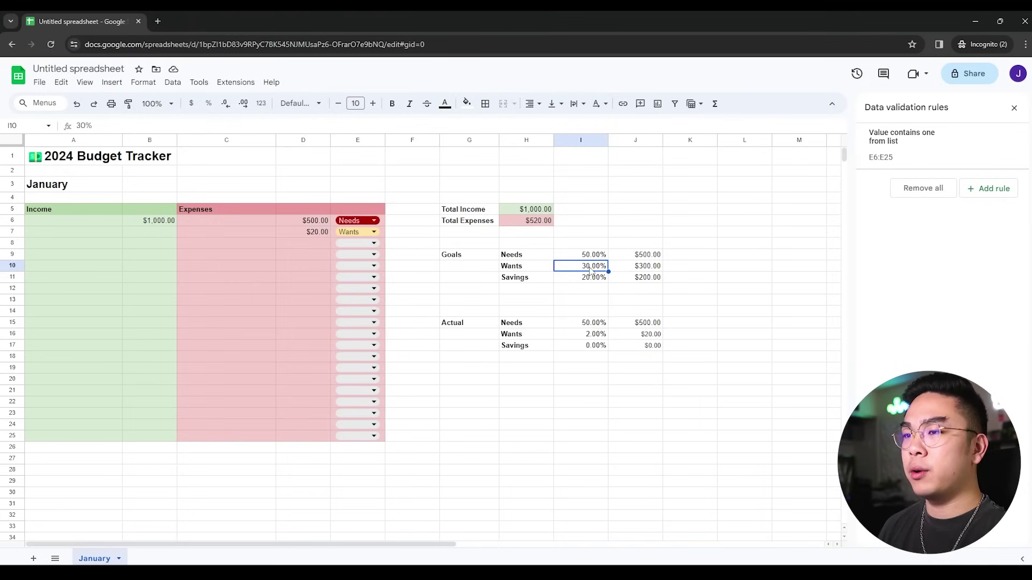
left_click(646, 270)
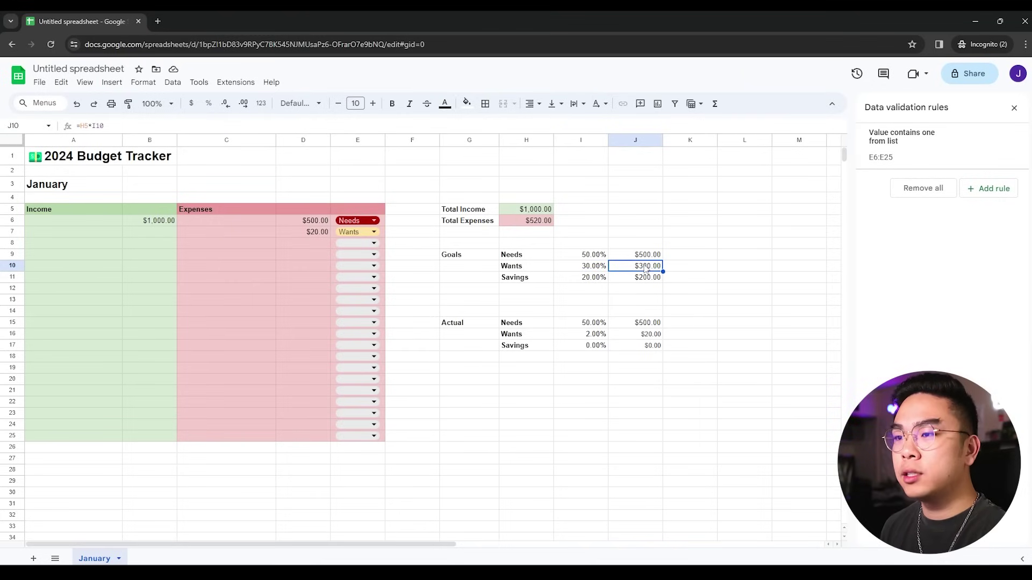
left_click(639, 326)
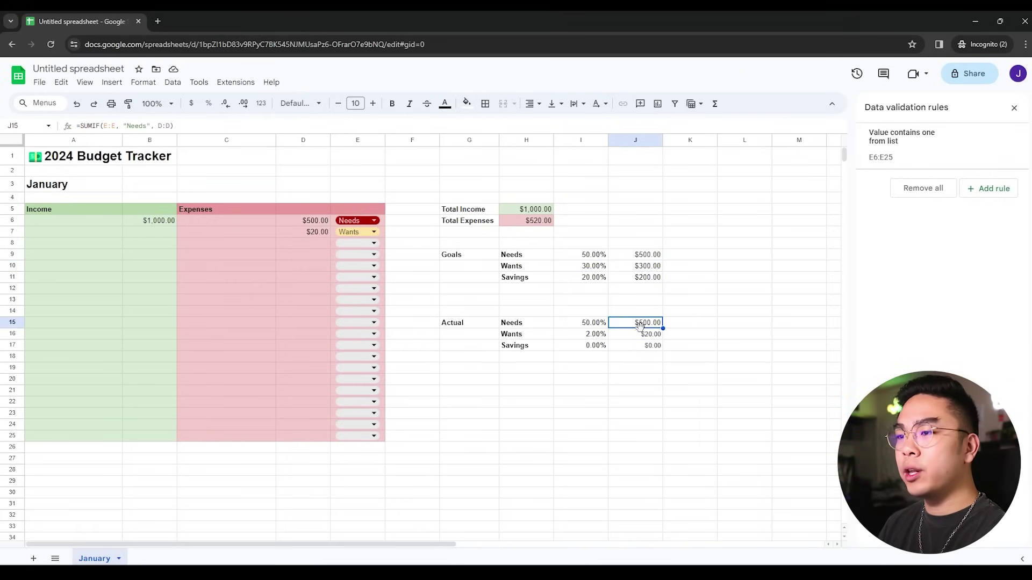
left_click(585, 330)
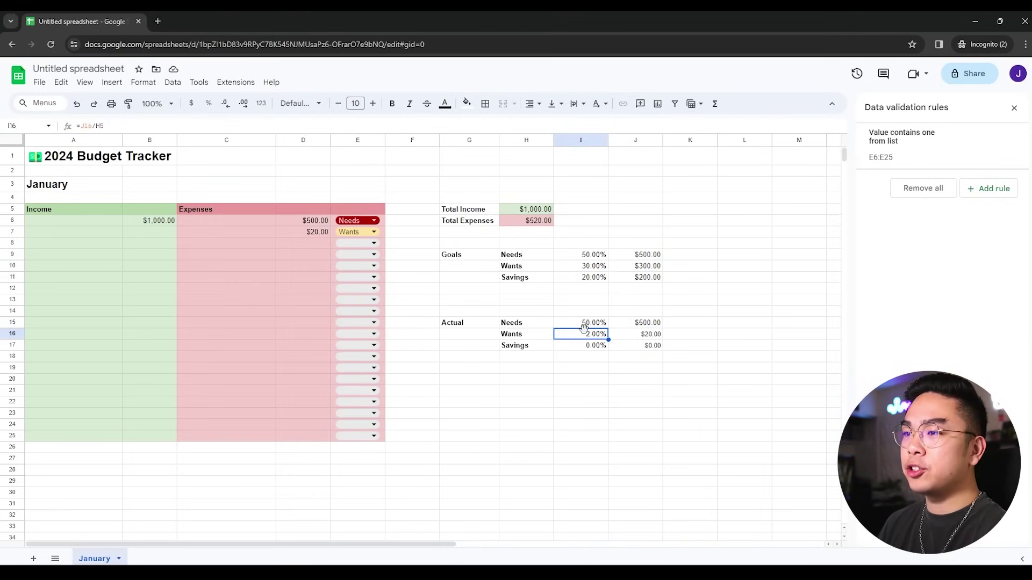
left_click(601, 268)
left_click(593, 335)
left_click(594, 268)
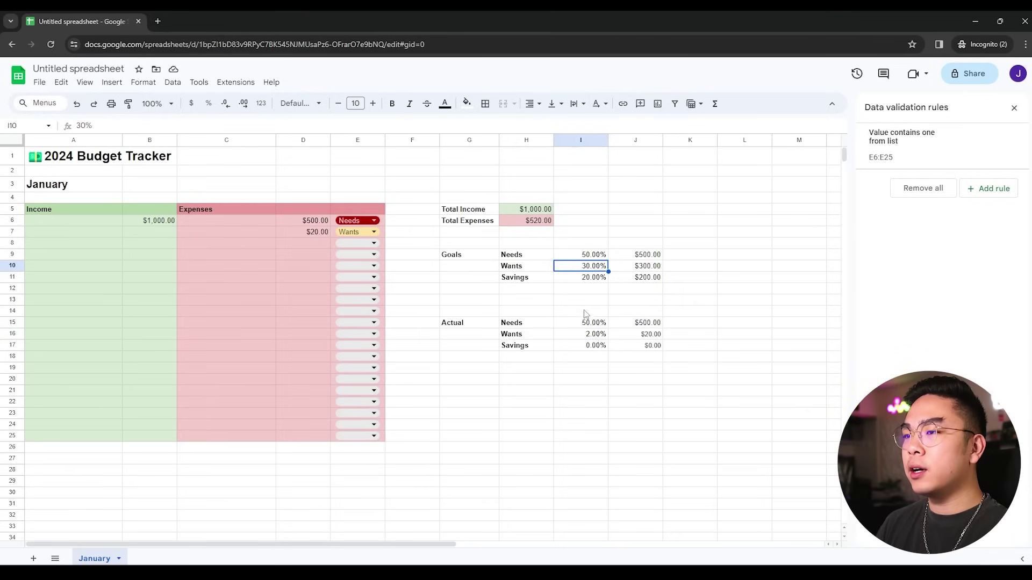
- Compare Goals and Actual amounts, then select the Goals block G9:J11 for a fill colour
left_click(589, 333)
left_click(647, 269)
left_click(643, 332)
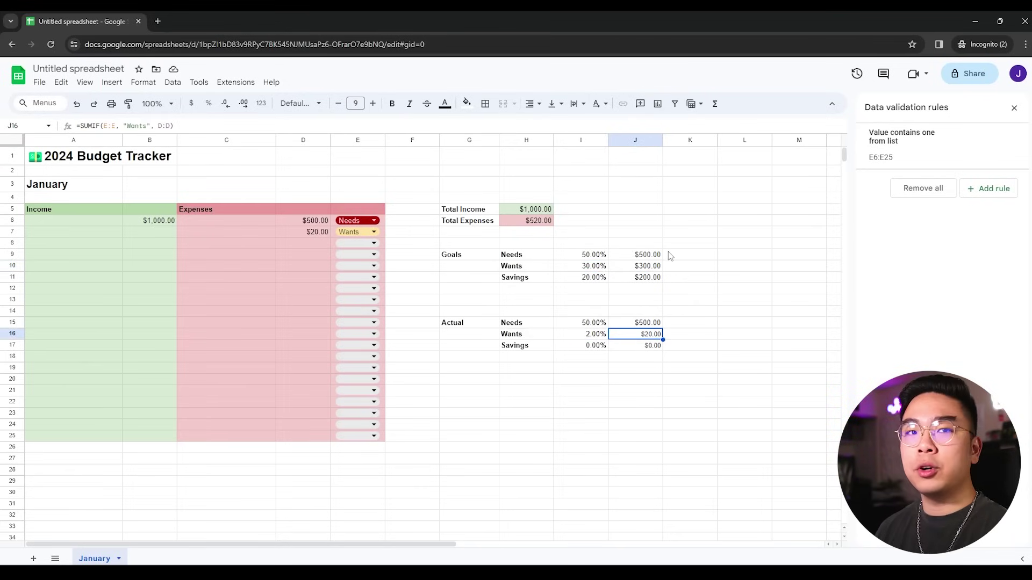
left_click(646, 257)
left_click(651, 334)
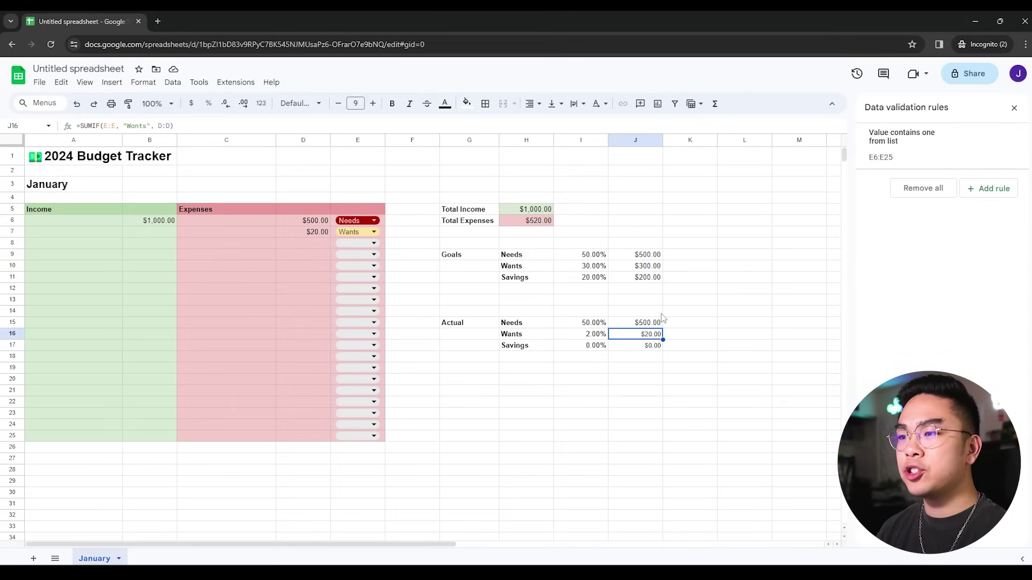
left_click(569, 337)
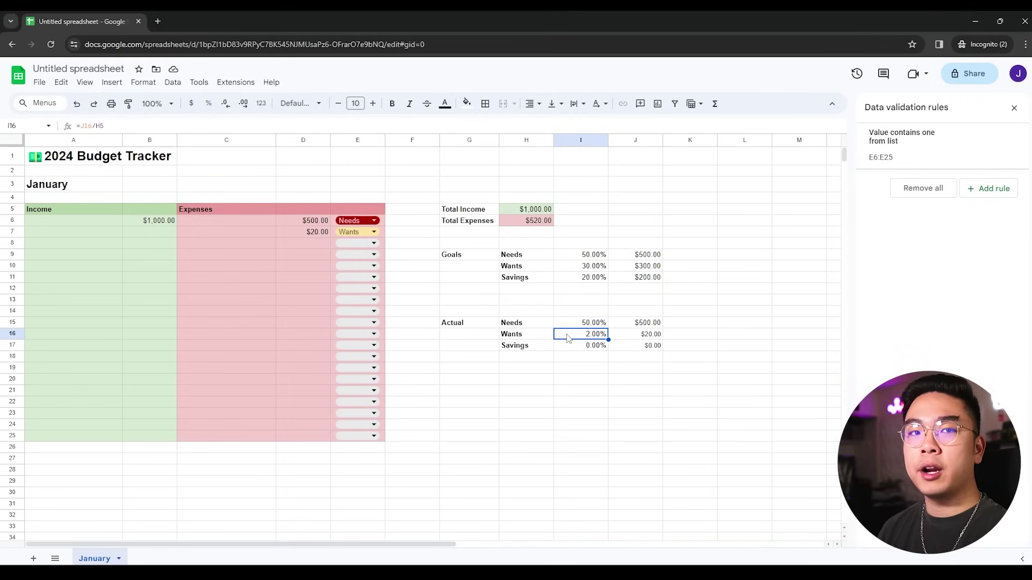
left_click_drag(457, 254, 640, 277)
left_click(466, 103)
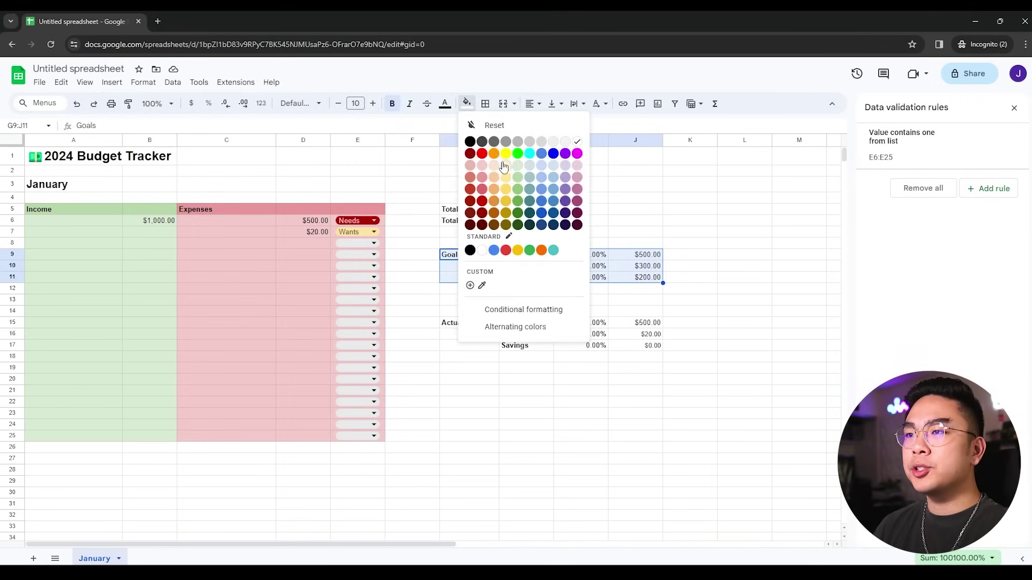
- Fill the Goals block and the Actual block G15:J17 light yellow
left_click(502, 181)
left_click_drag(478, 325, 622, 353)
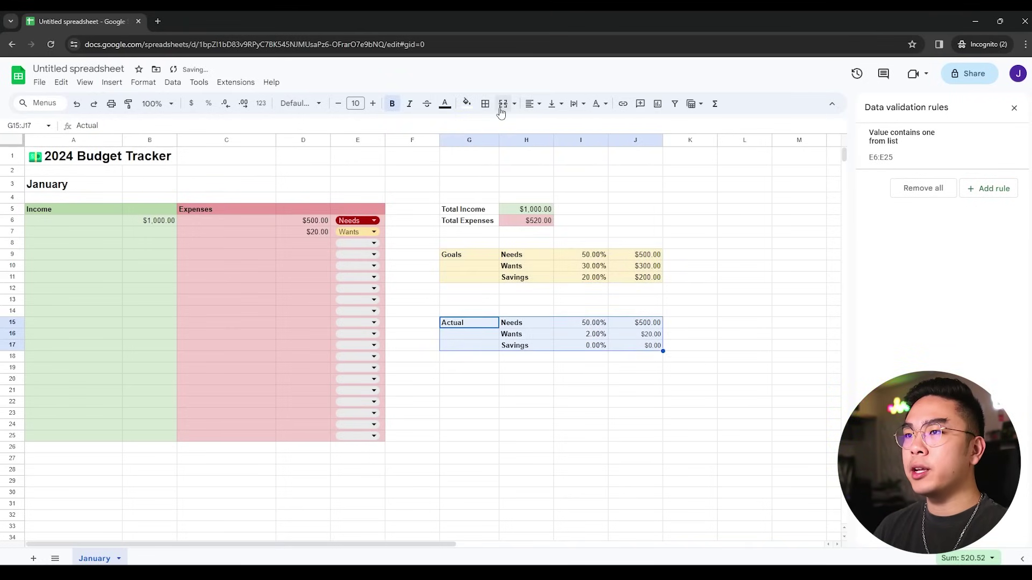
left_click(466, 103)
left_click(502, 182)
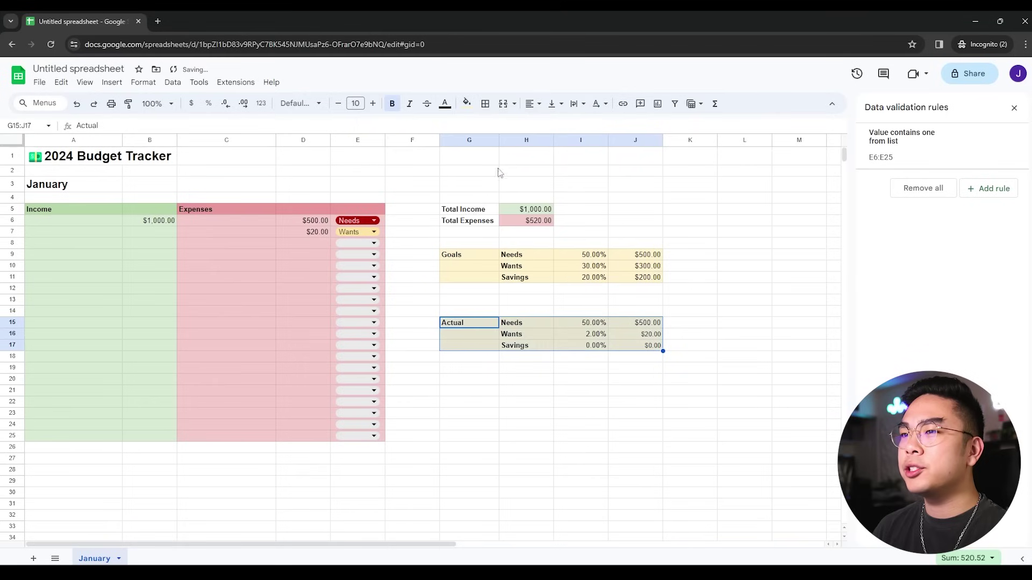
- Fill the Total Income and Total Expenses labels in G5:G6 light yellow
left_click(478, 208)
key("shift+Down")
left_click(466, 103)
left_click(502, 181)
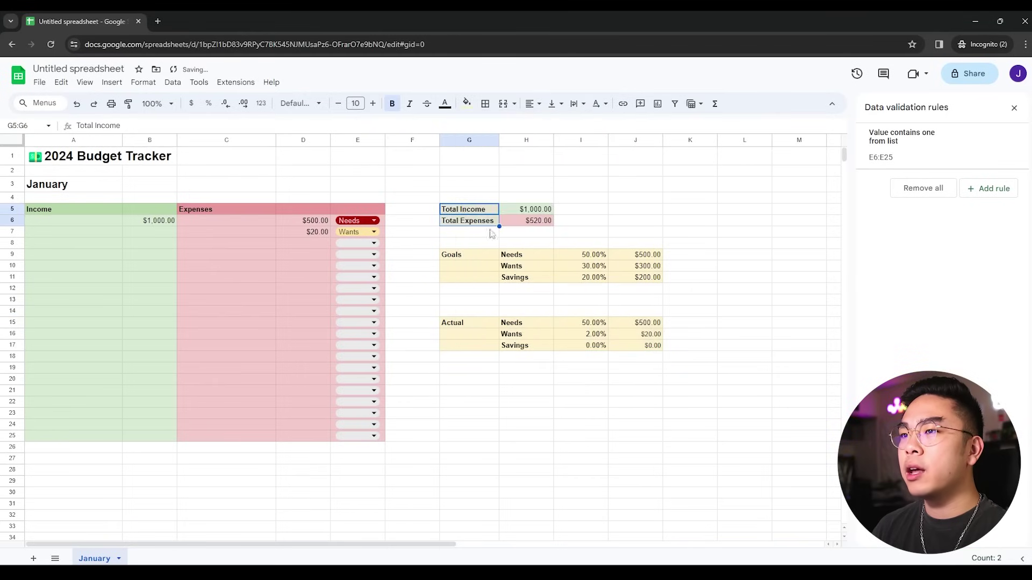
left_click(492, 312)
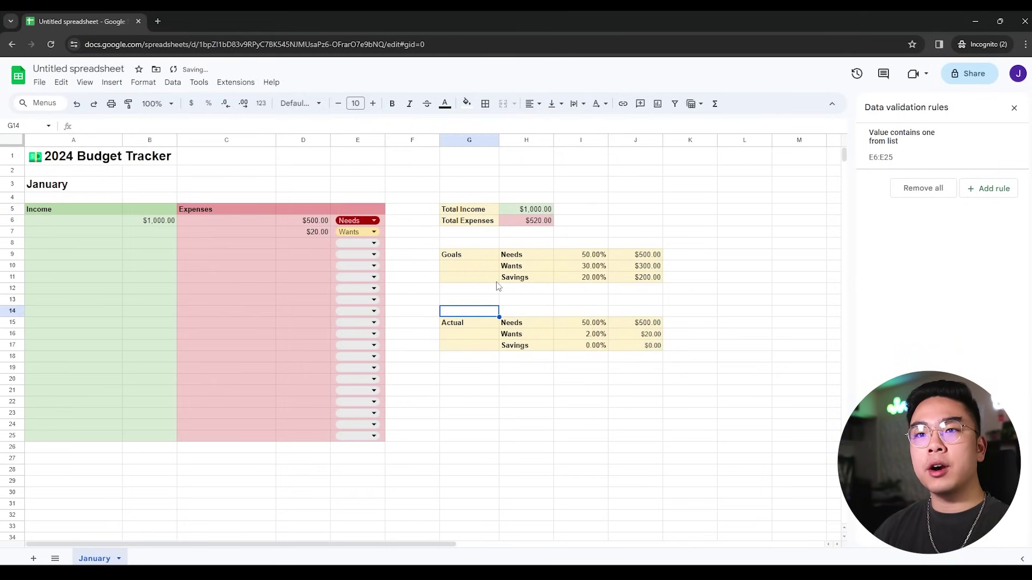
- Merge the title row A1:J1 and centre the title horizontally
left_click_drag(87, 162, 624, 168)
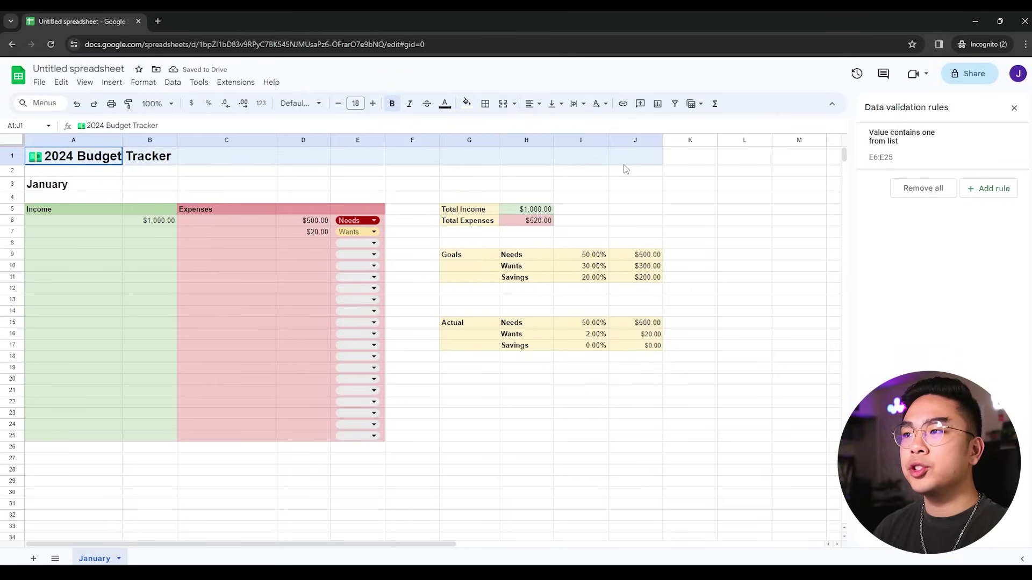
left_click(503, 103)
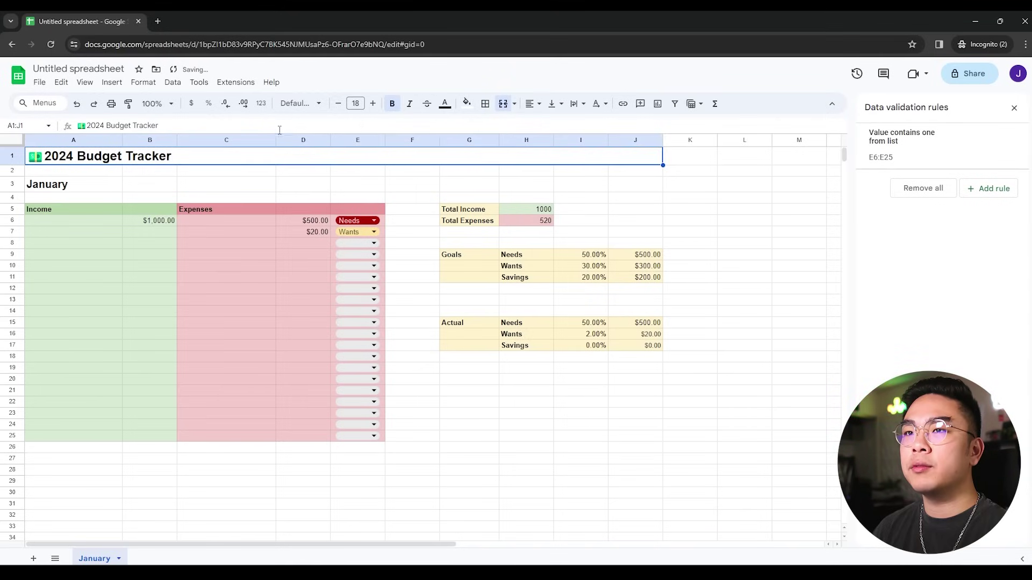
left_click(532, 103)
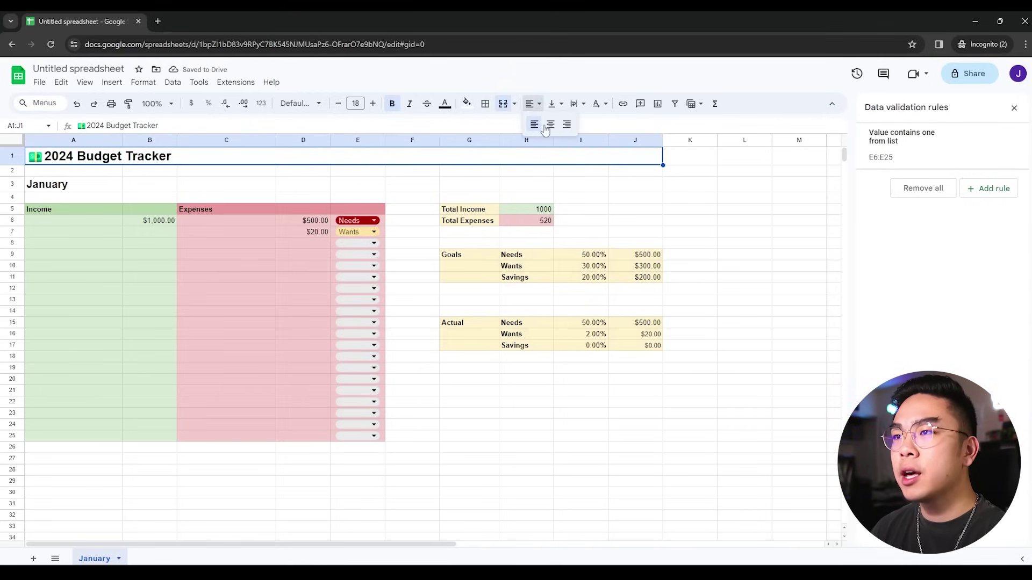
left_click(551, 124)
left_click(456, 174)
- Merge the January heading cells A3:E3 and centre them horizontally
left_click_drag(84, 191, 366, 185)
left_click(503, 103)
left_click(532, 103)
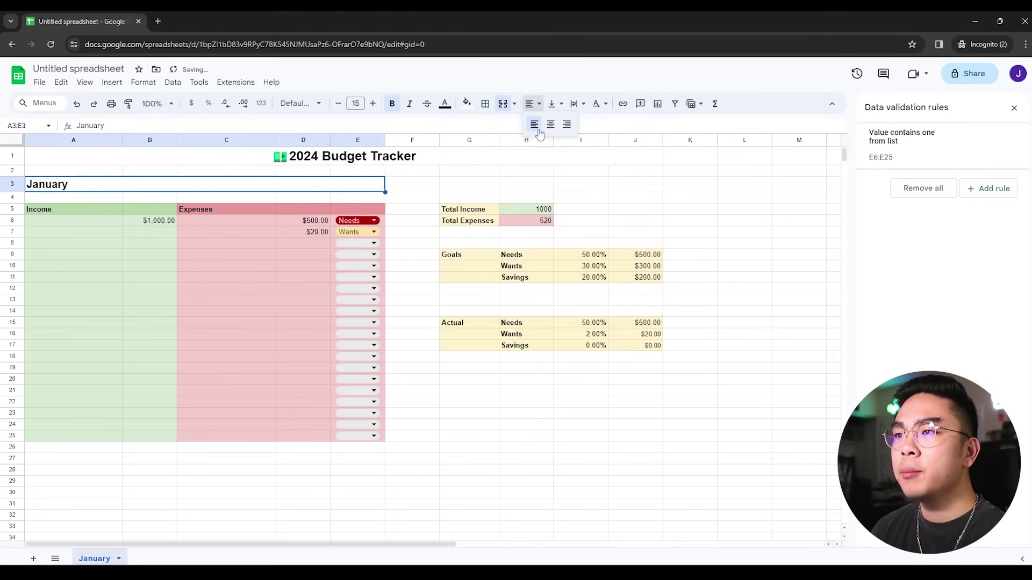
left_click(550, 124)
left_click(526, 184)
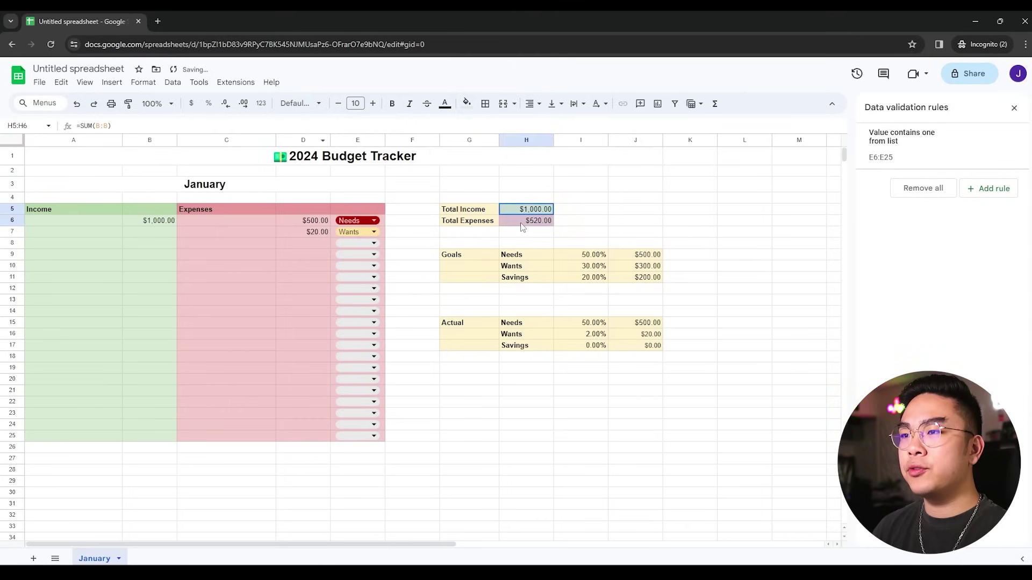
- Highlight the Goals and Actual amount and percentage columns for review
left_click_drag(643, 255, 643, 344)
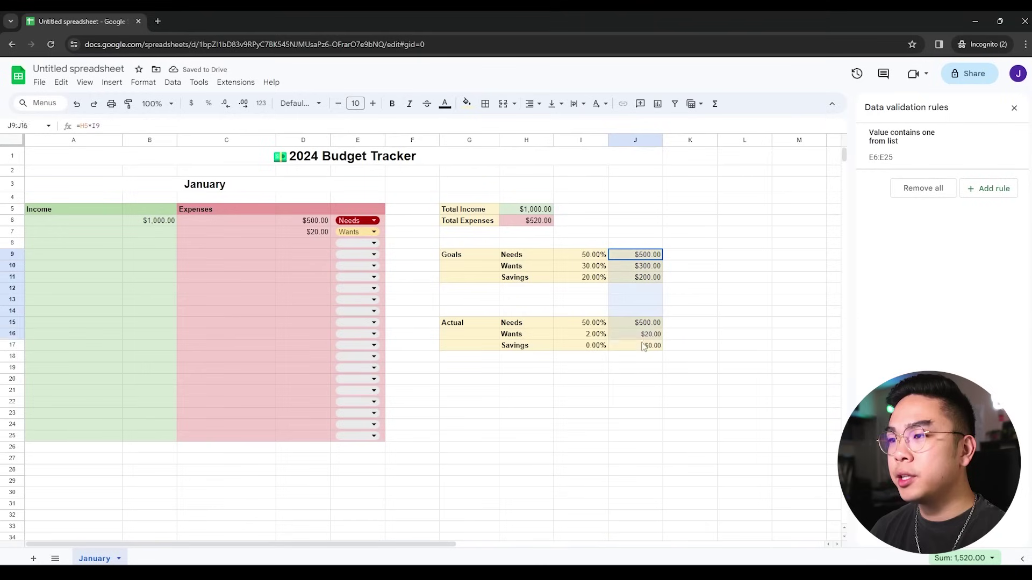
left_click_drag(594, 254, 591, 345)
left_click(575, 383)
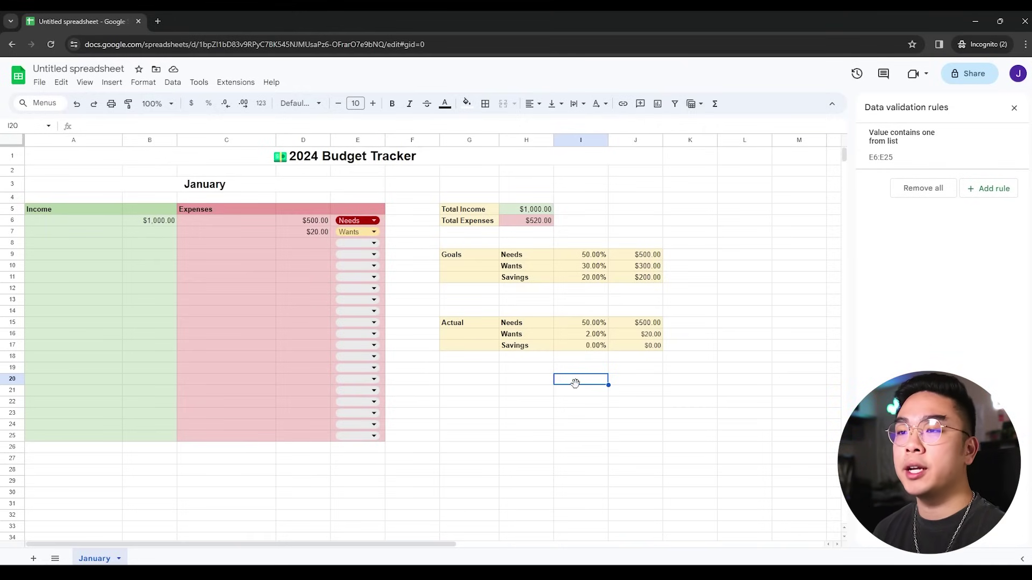
left_click(71, 224)
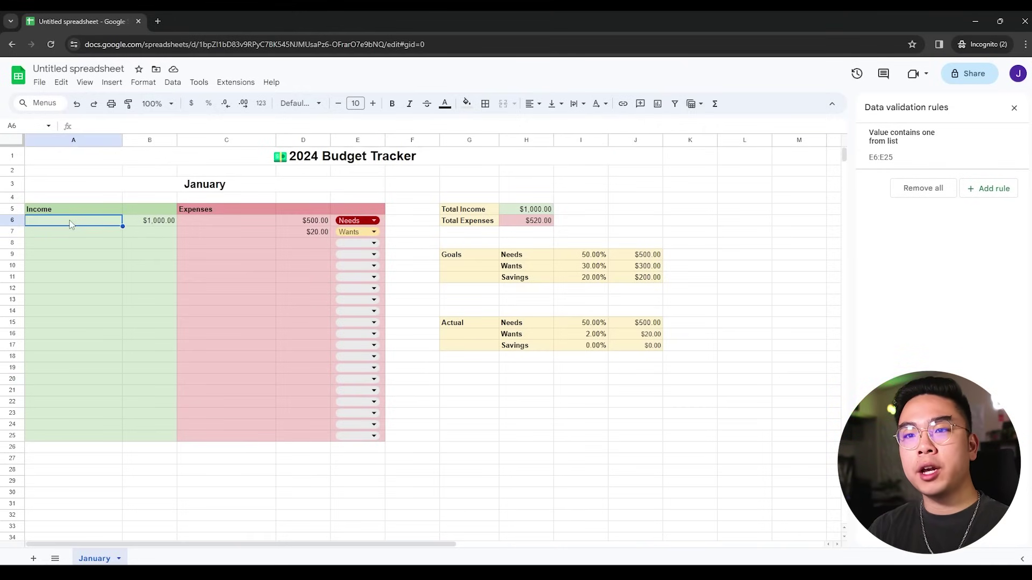
- Enter income sources Paycheck at $1,500 and Side Hustle 1 at $250
type("Paycheck")
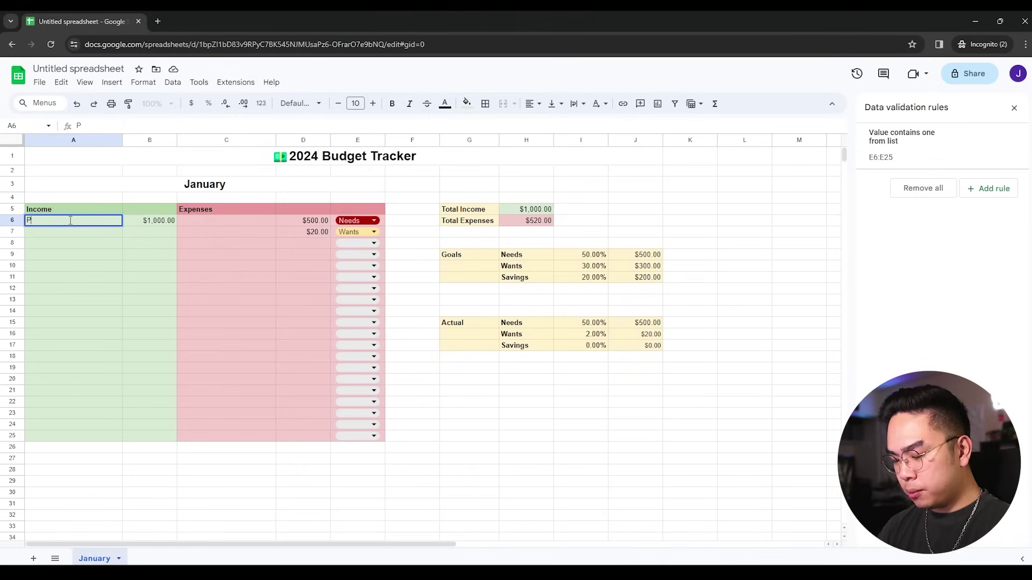
key("Tab")
type("1500")
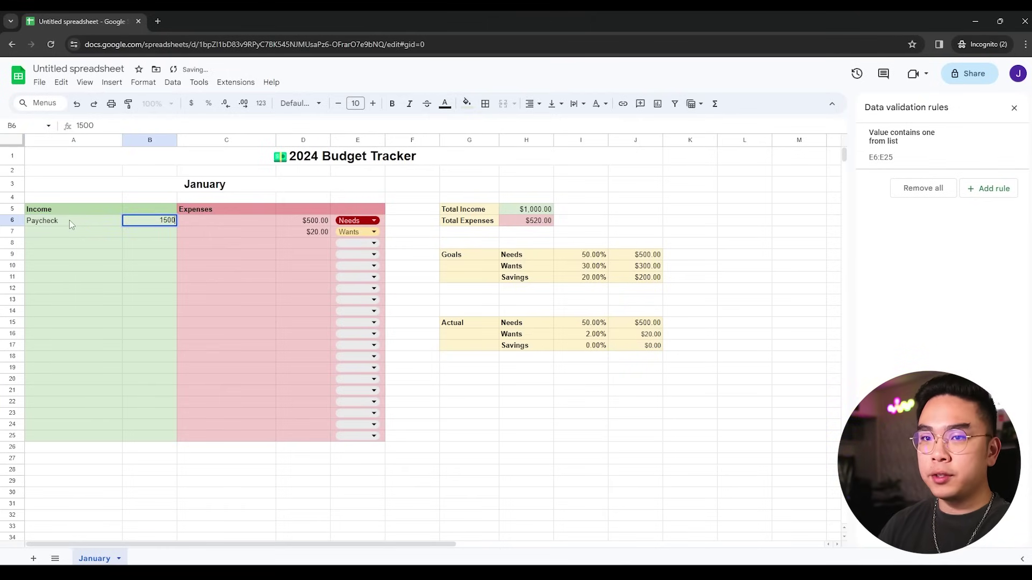
key("Return")
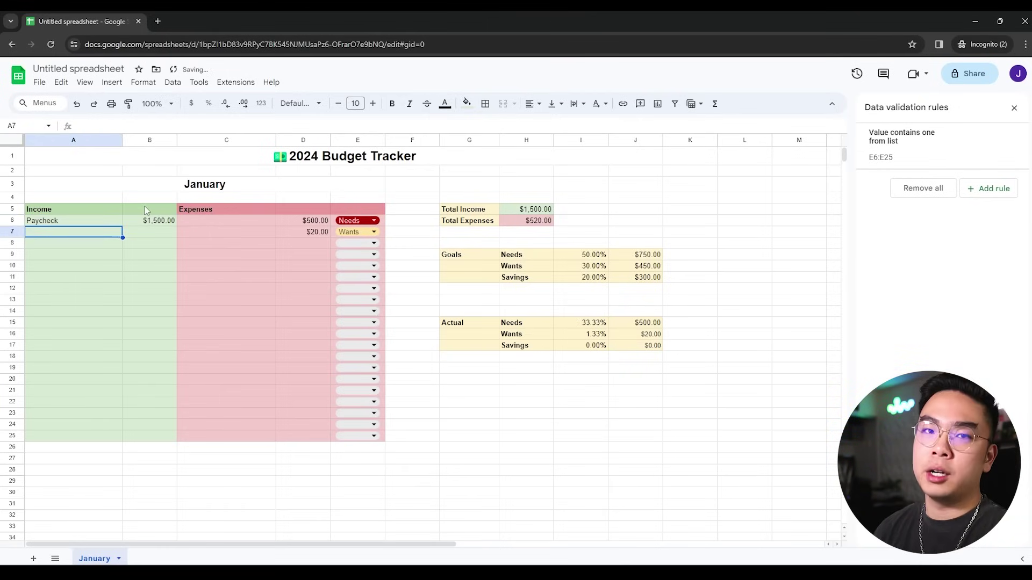
type("Side HUs")
key("BackSpace")
key("BackSpace")
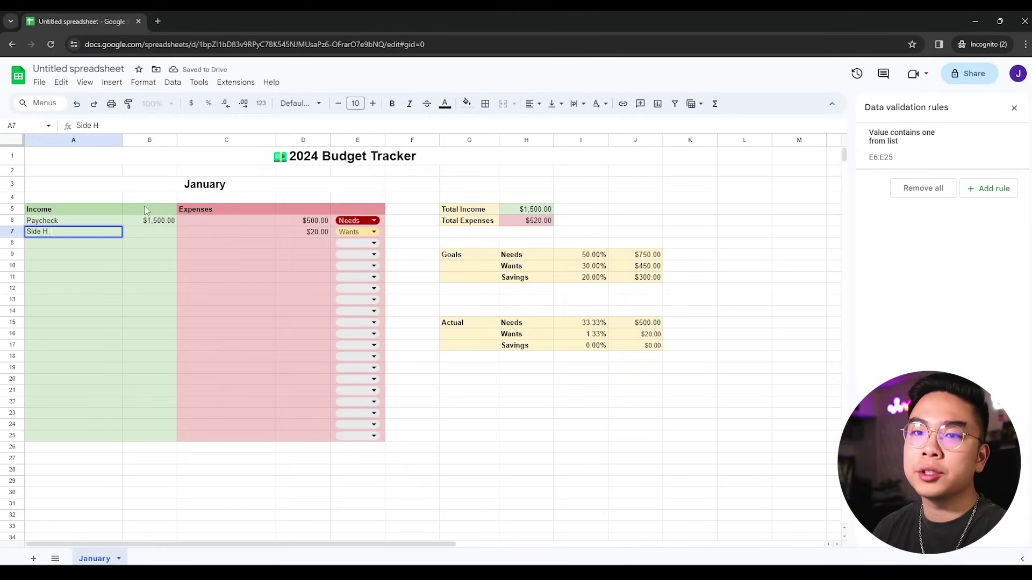
type("ustle 1")
key("Tab")
type("250")
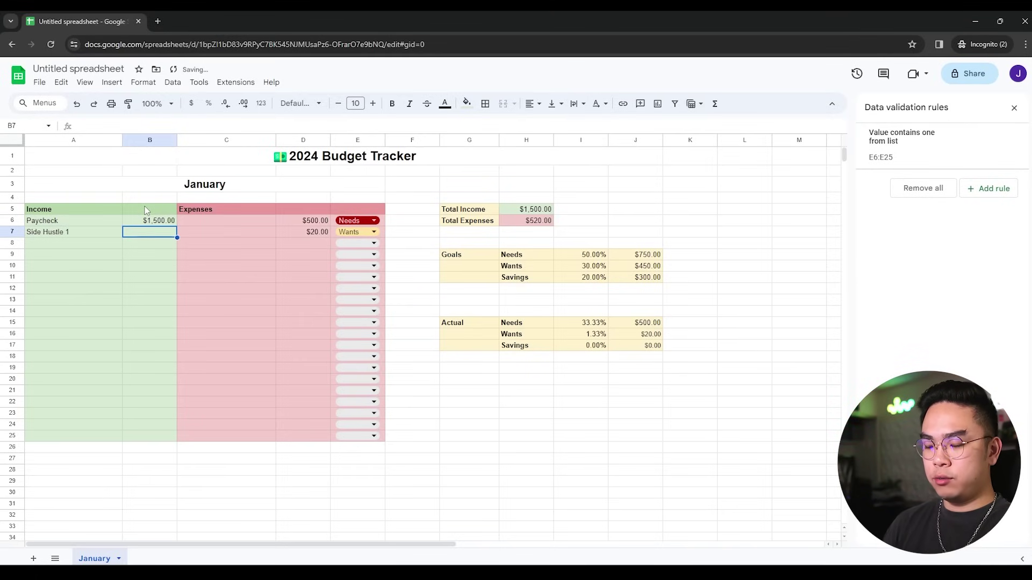
key("Return")
- Add Side Hustle 2 at $542 and check Total Income's =SUM(B:B) formula
type("S")
type("ide Hustle 2")
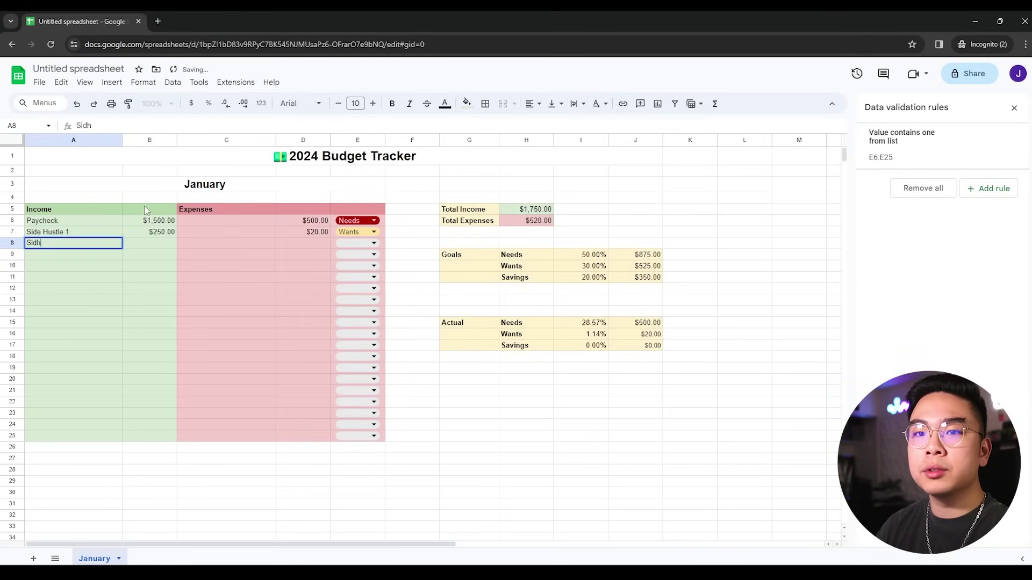
key("Tab")
type("5")
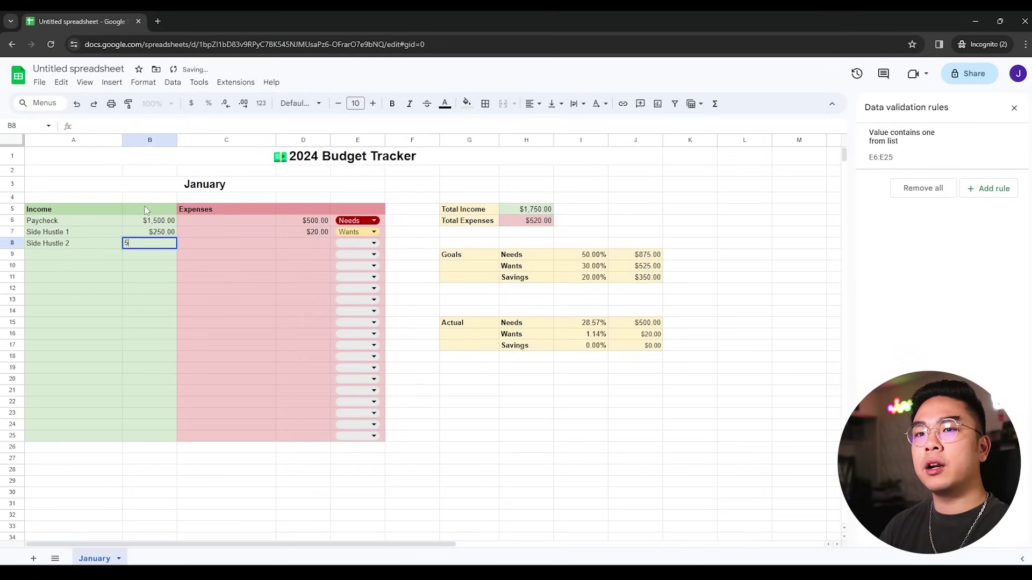
type("42")
key("Tab")
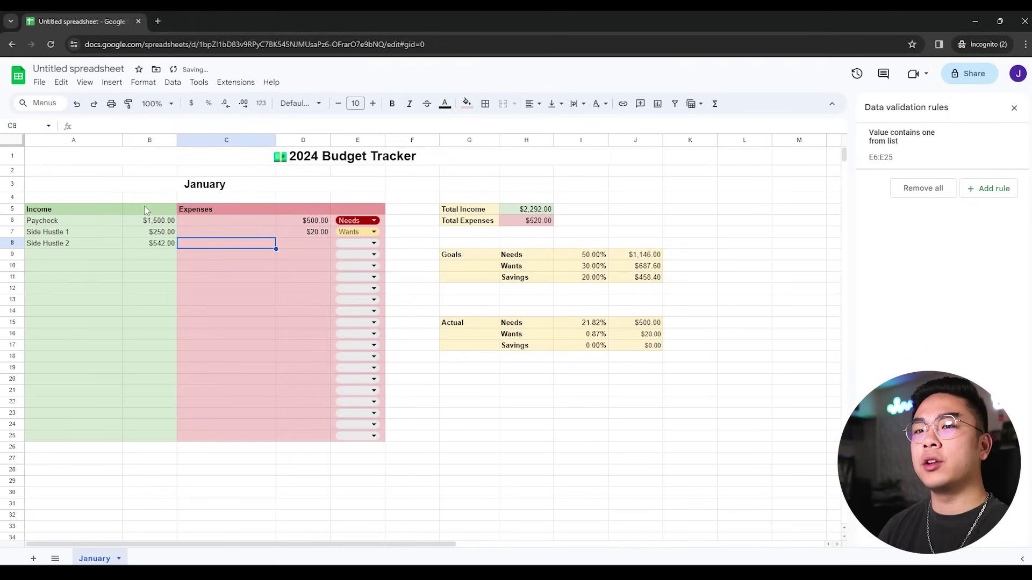
left_click(515, 211)
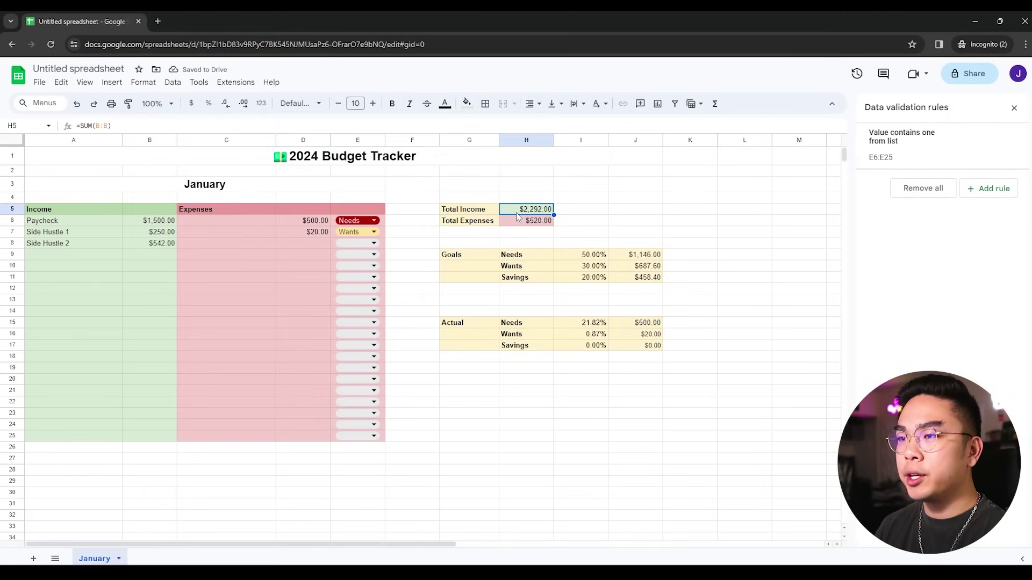
left_click(248, 224)
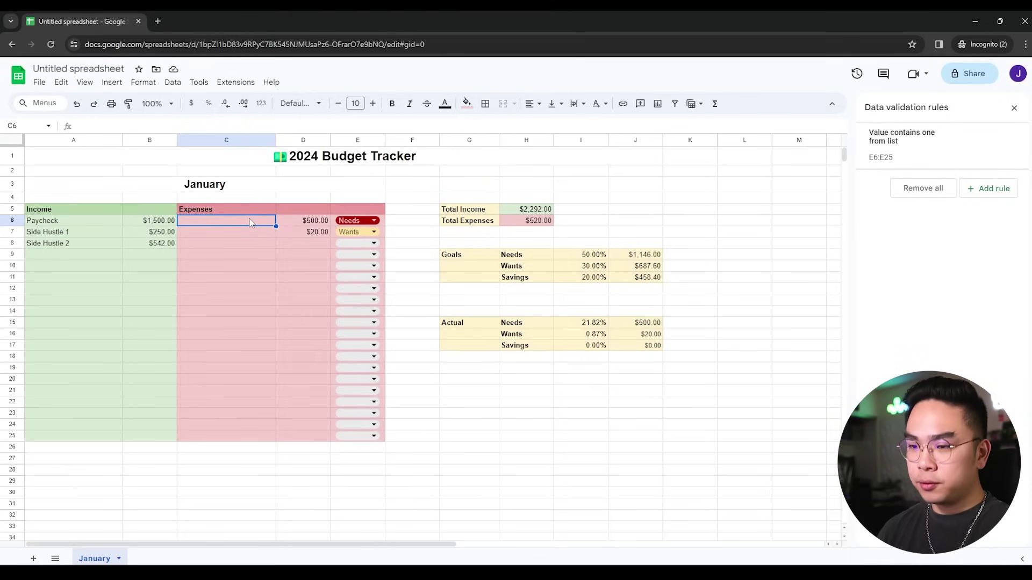
- Replace the first expense name with Gas and give it a $450 amount
type("Food")
key("Tab")
left_click(250, 219)
type("G")
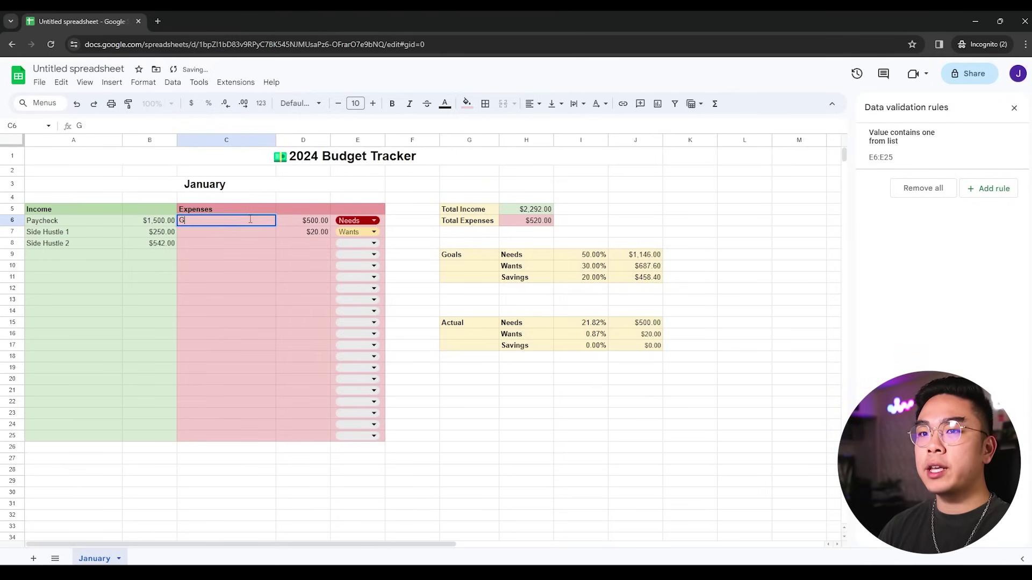
type("as")
key("Tab")
type("450")
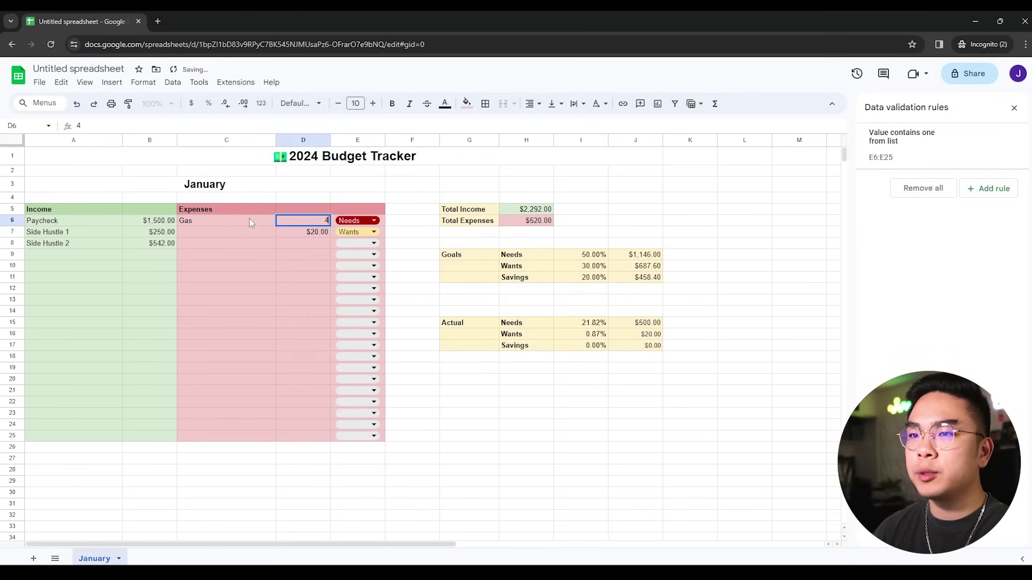
key("Return")
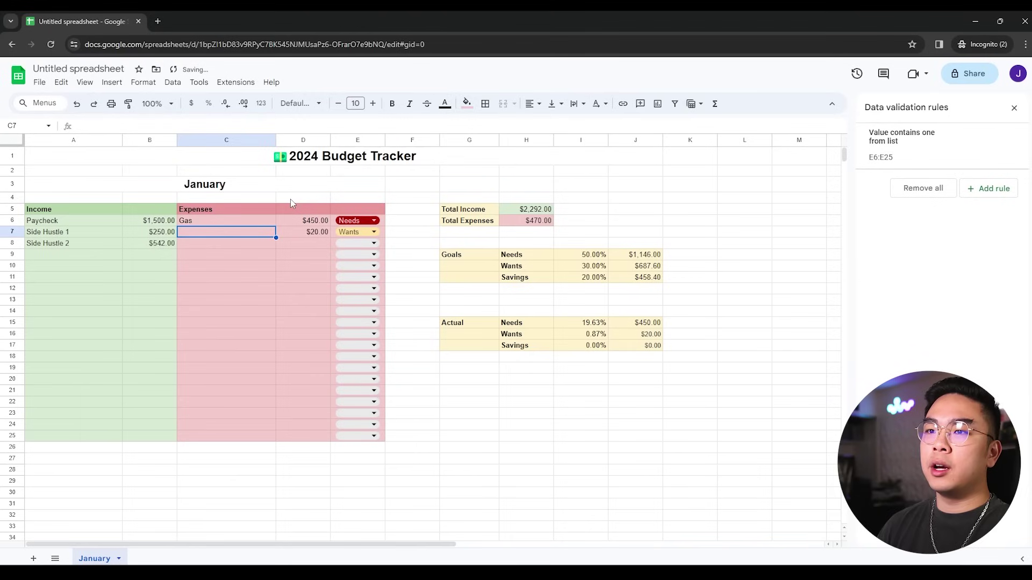
- Add a Steakhouse expense of $180 and enter Savings as the next expense
type("Steakhouse")
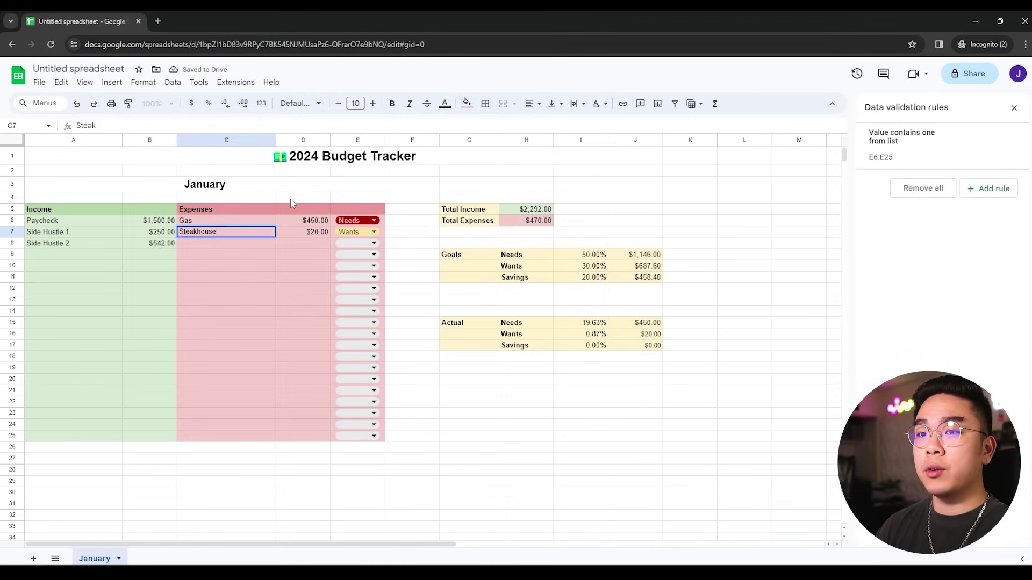
key("Tab")
type("180")
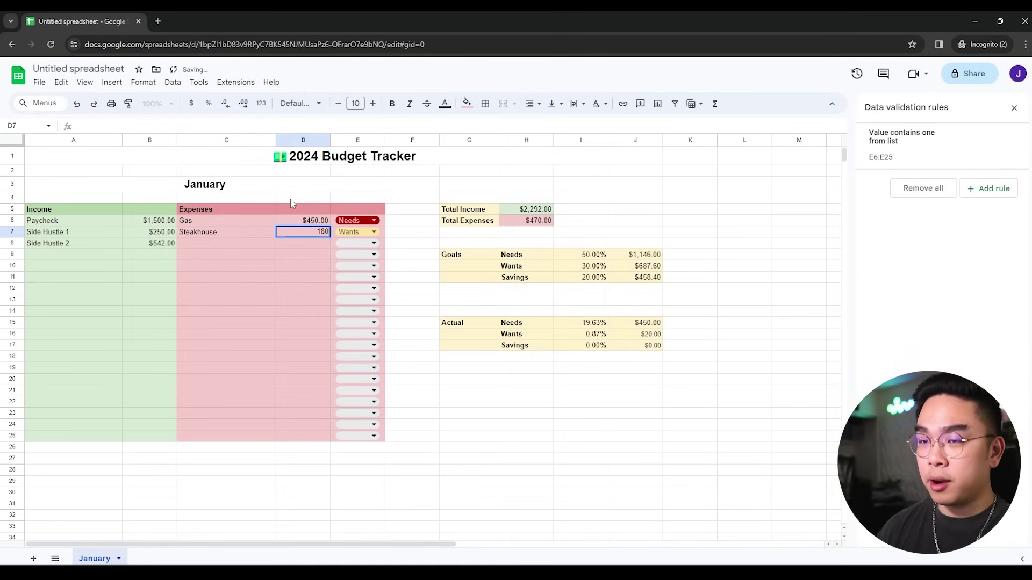
key("Return")
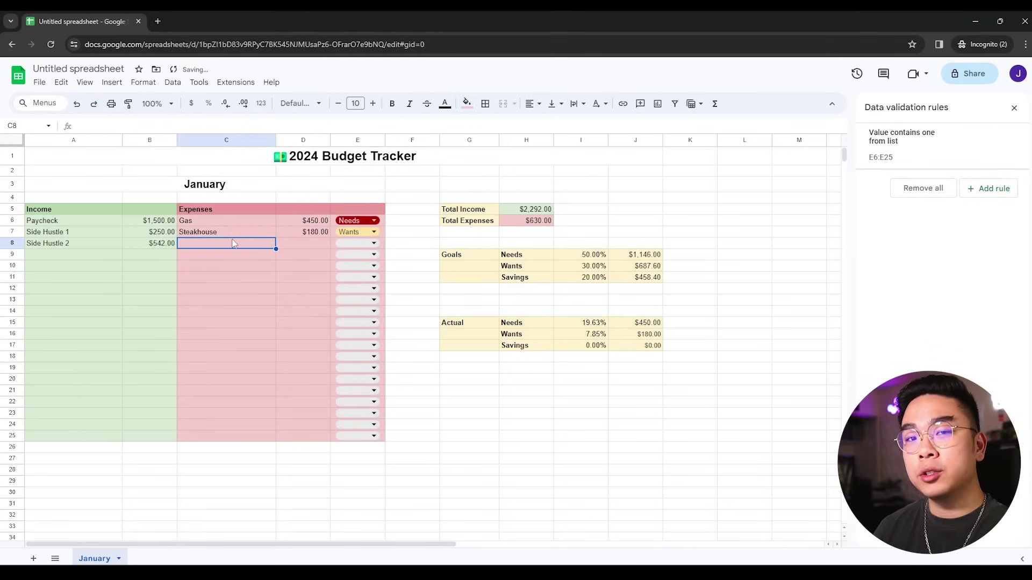
type("Savings")
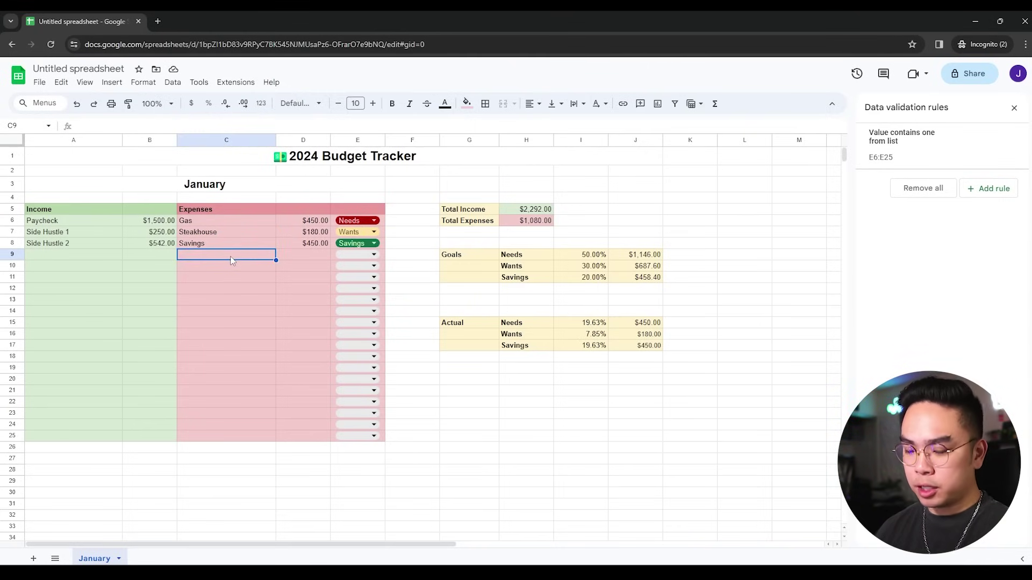
- Add Electricity Bill at $75 with category Needs, then check the Actual Needs formula
double_click(231, 258)
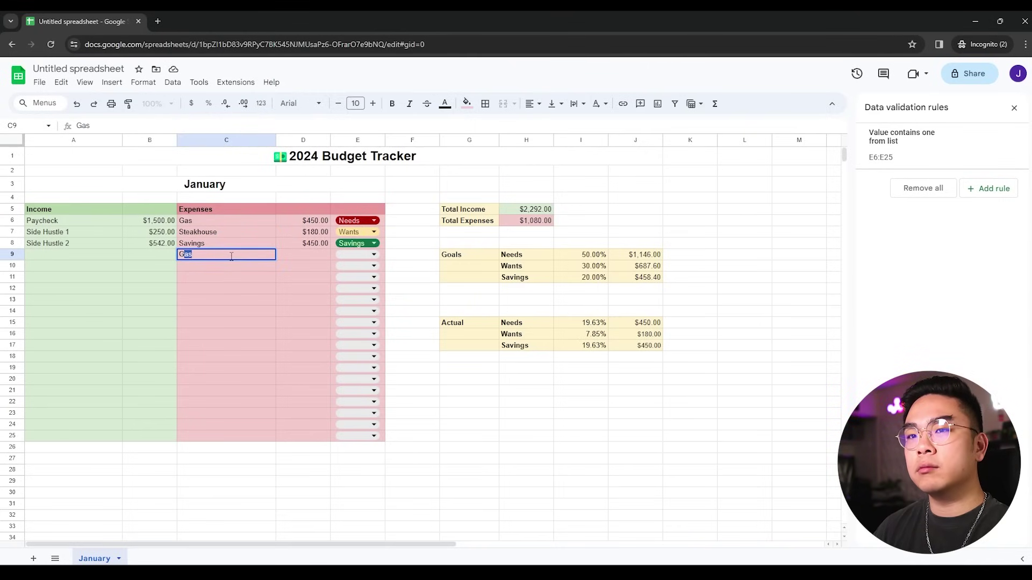
type("Electricity Bill")
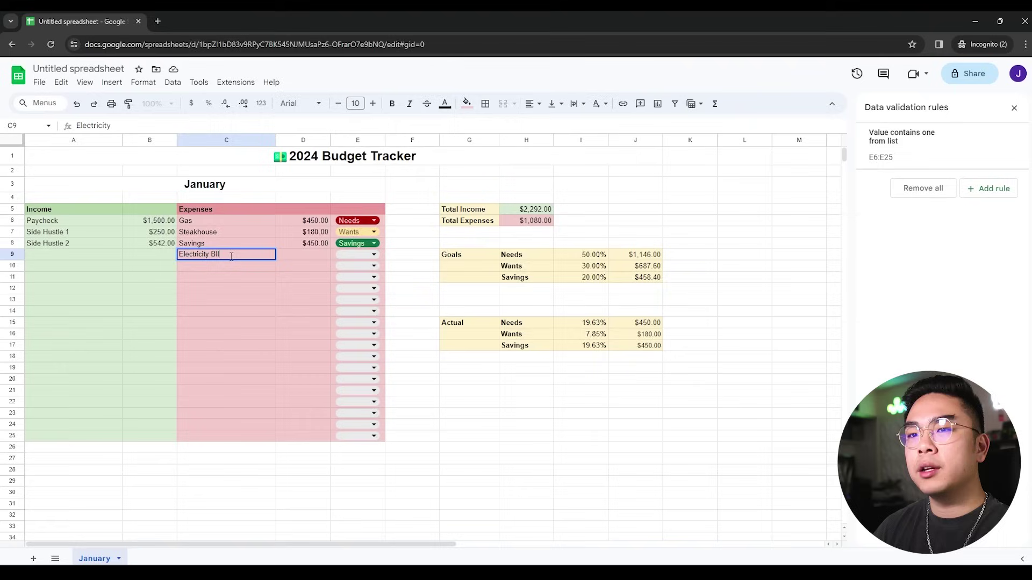
key("Tab")
type("75")
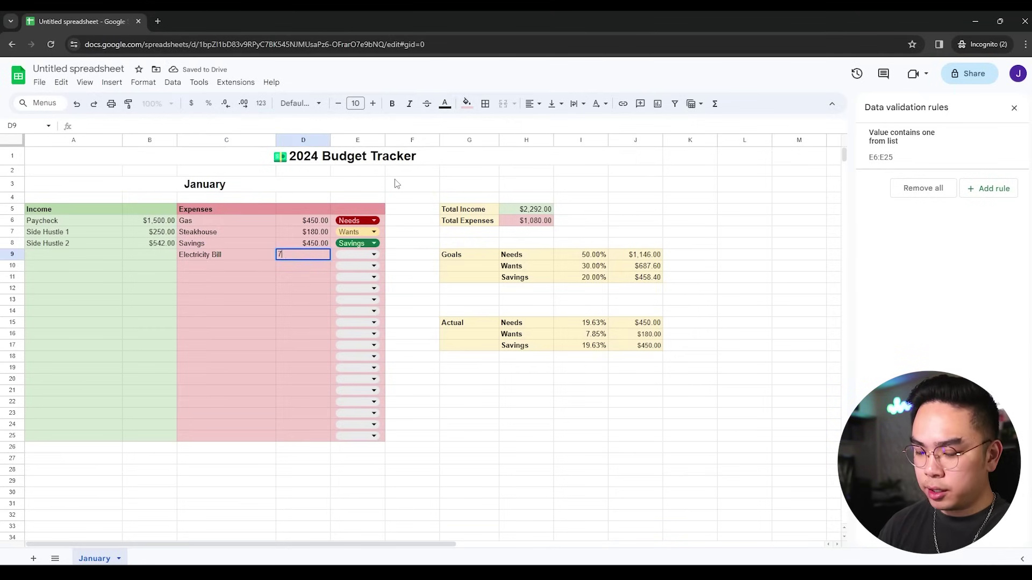
key("Tab")
left_click(374, 255)
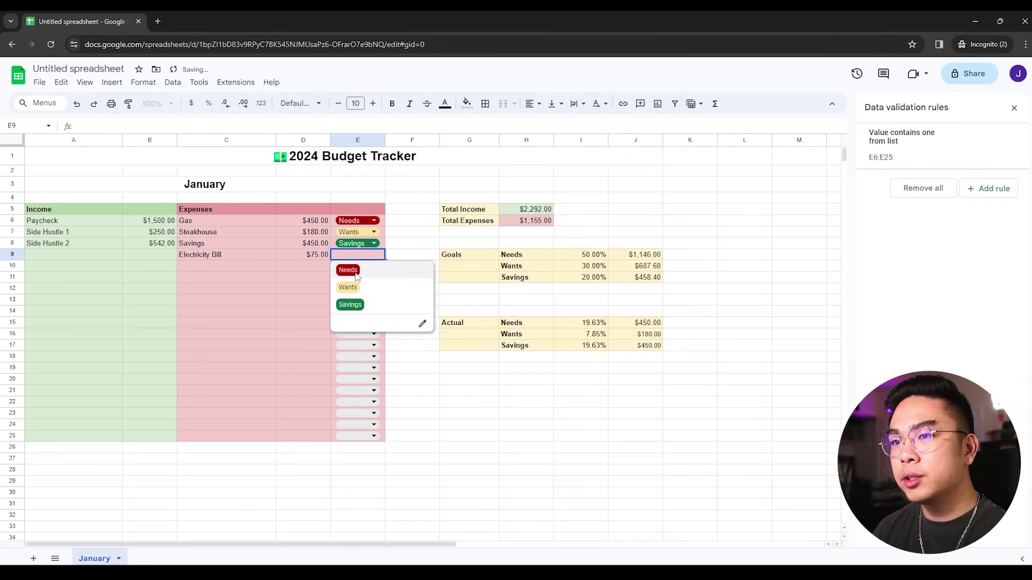
left_click(356, 271)
left_click(607, 324)
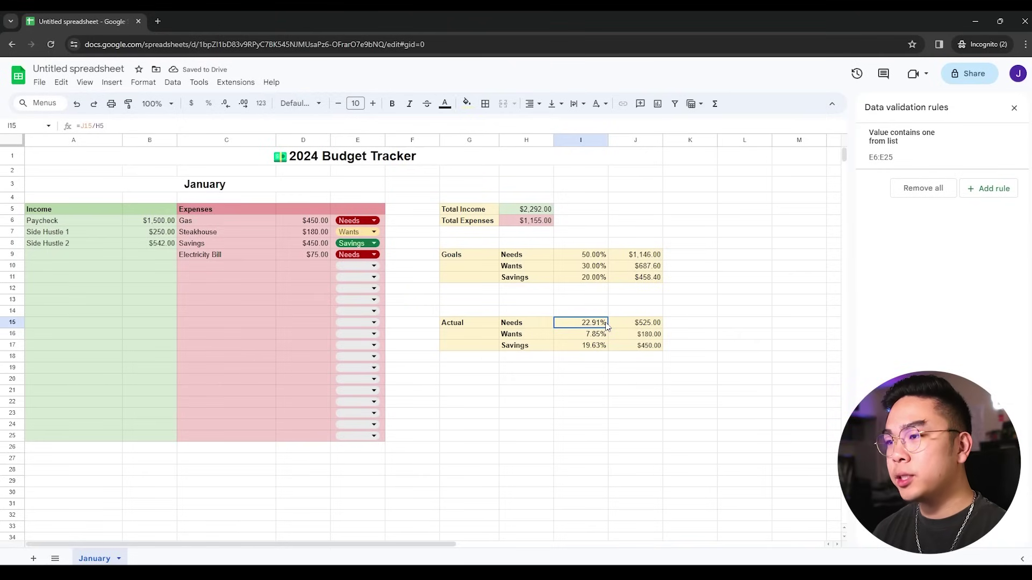
left_click(634, 323)
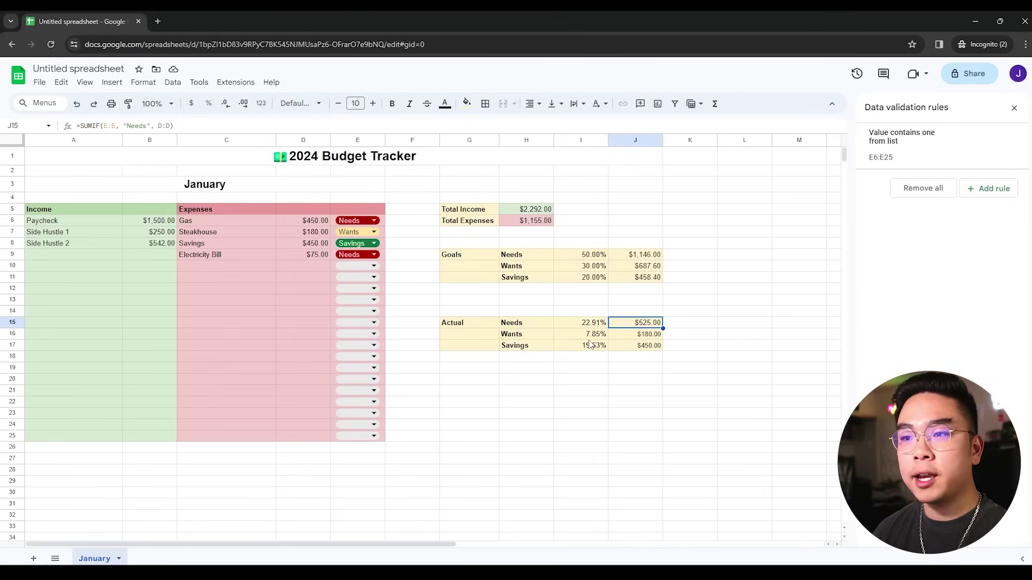
left_click(587, 336)
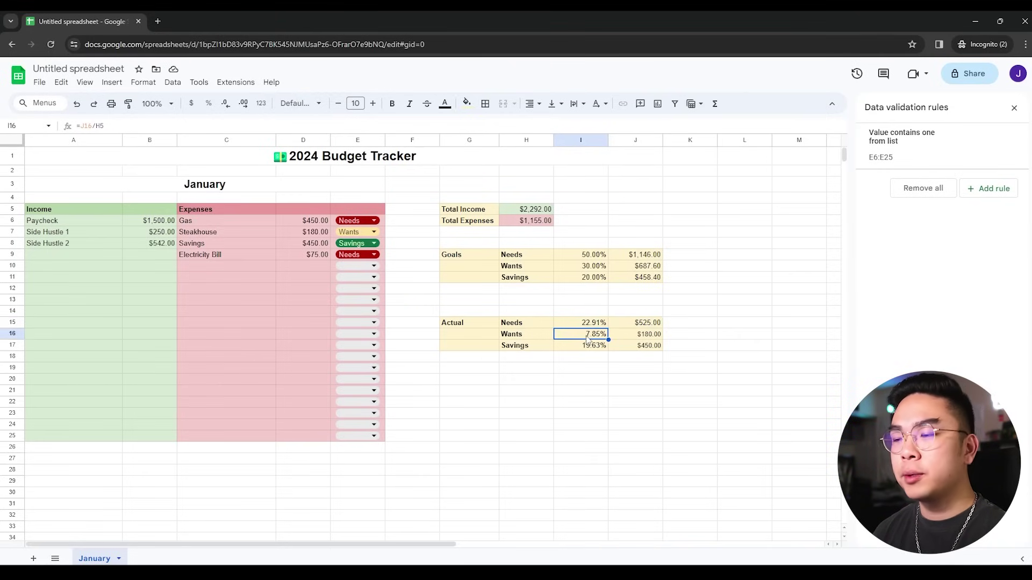
left_click(624, 334)
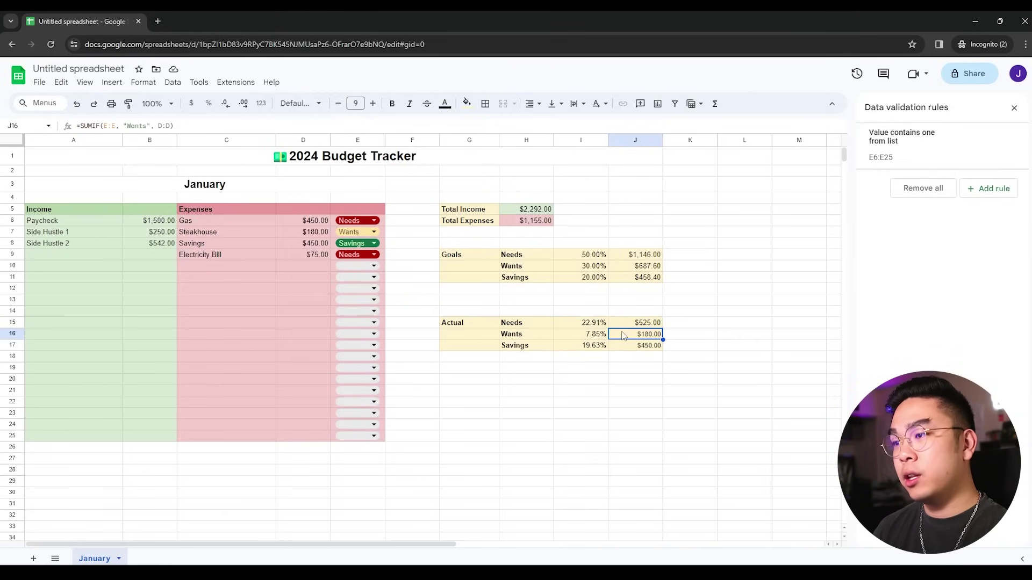
left_click(579, 349)
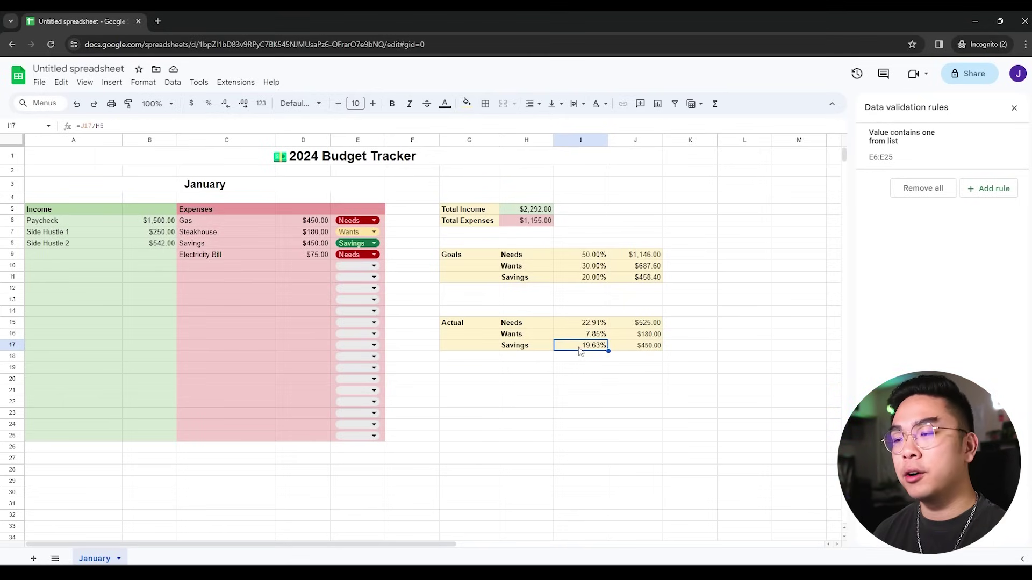
left_click(625, 346)
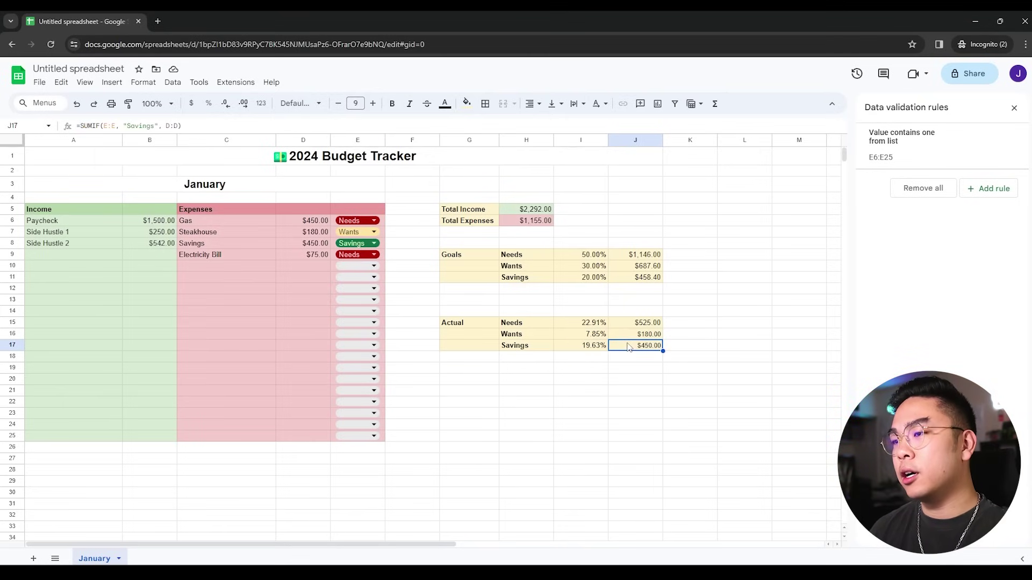
left_click(632, 280)
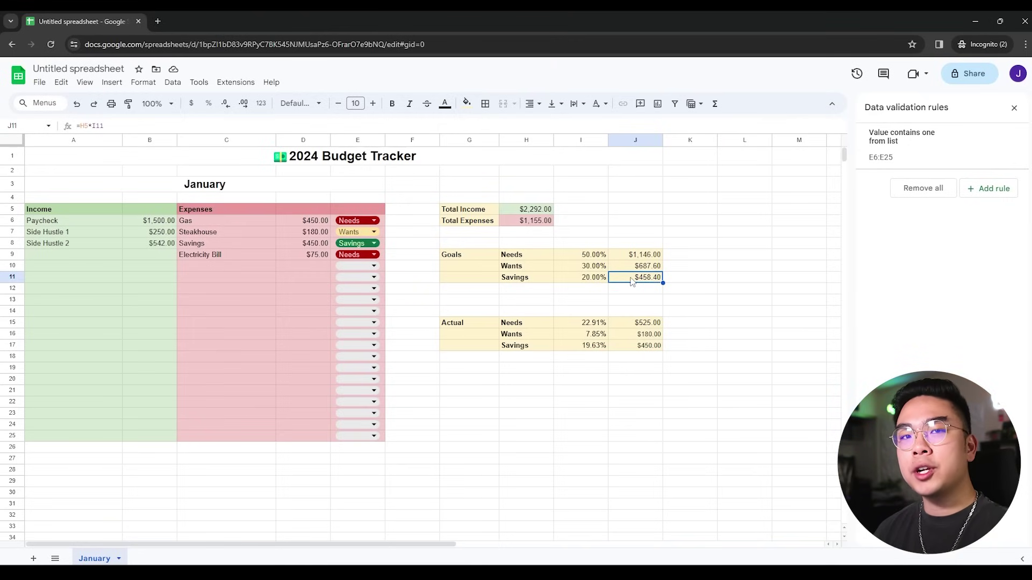